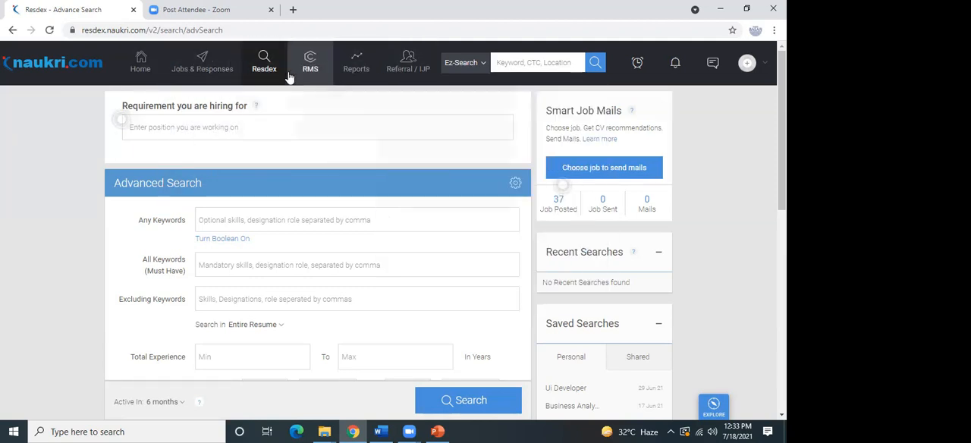
mouse_move(366, 91)
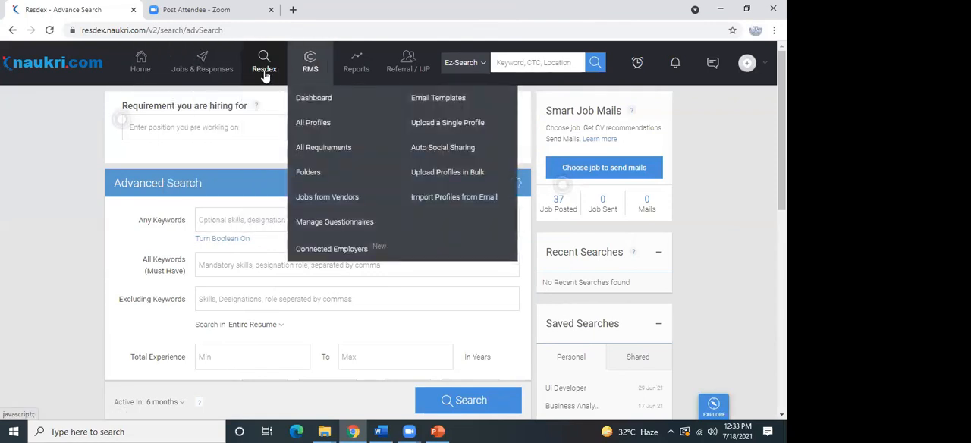
mouse_move(327, 84)
mouse_move(394, 78)
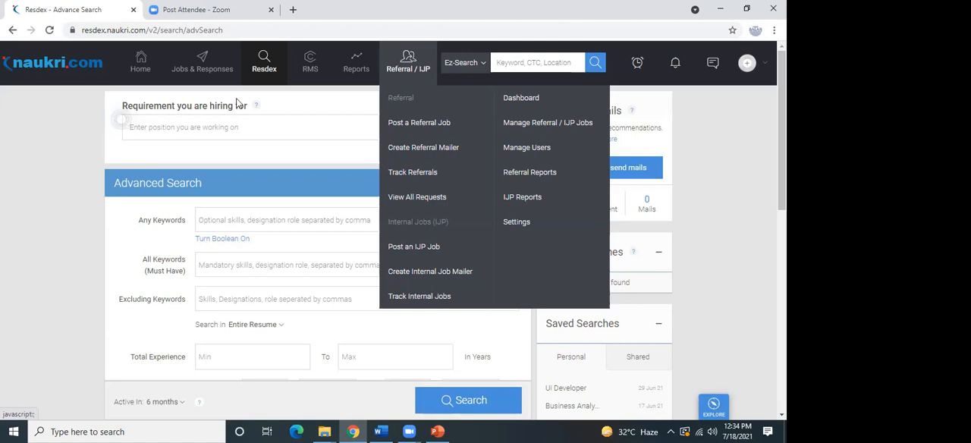
mouse_move(199, 65)
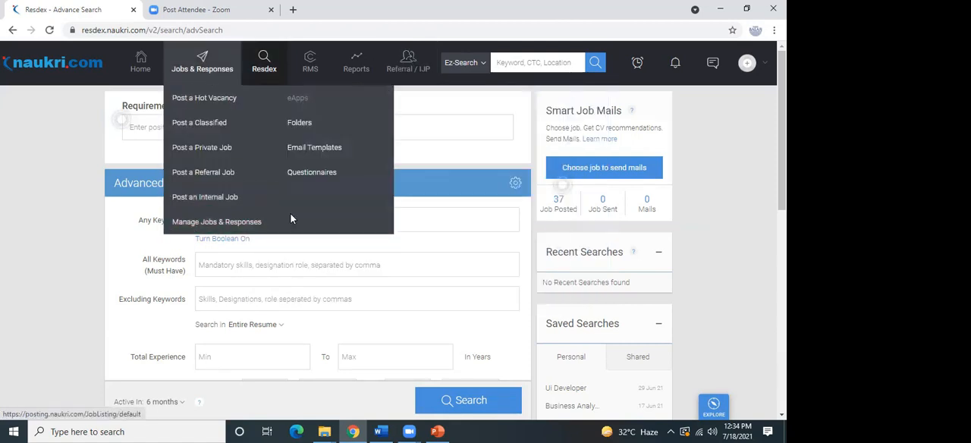
mouse_move(267, 82)
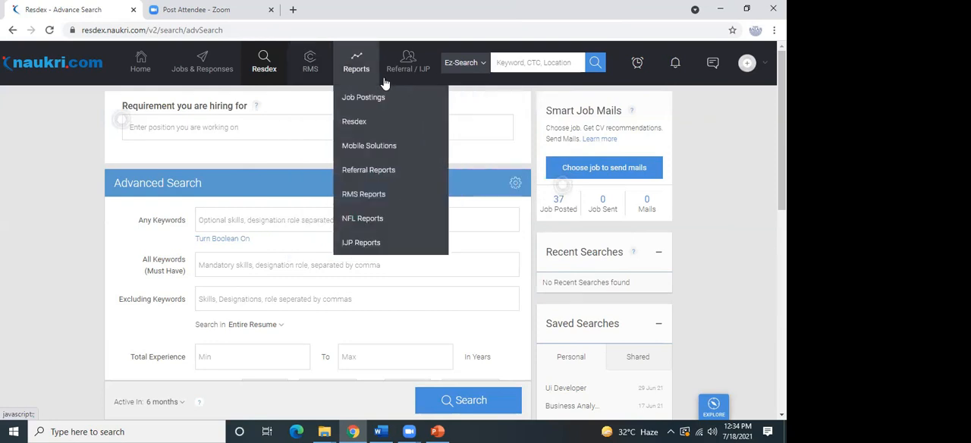
Open the Resdex resume search and sign back in to the employer account with the registered email ID and account password.
mouse_move(262, 64)
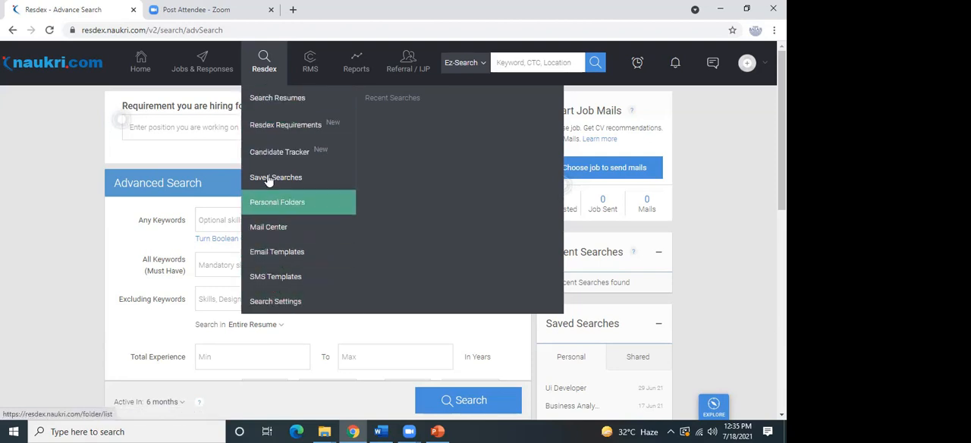
left_click(279, 110)
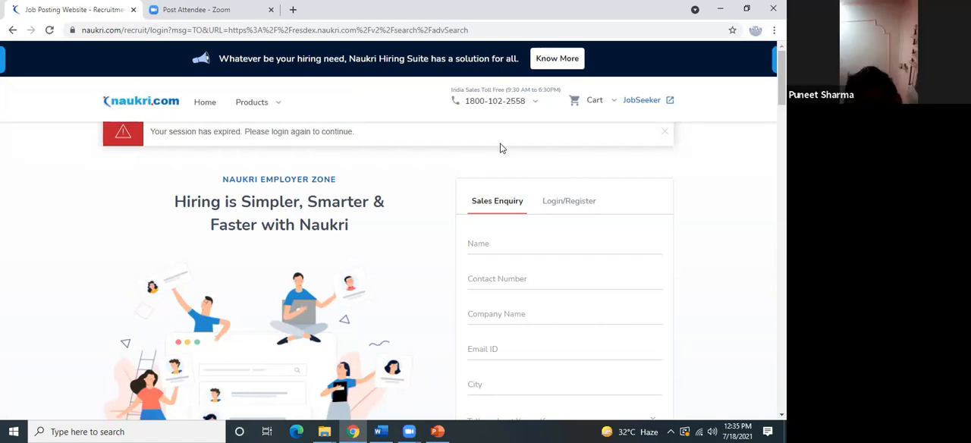
left_click(575, 208)
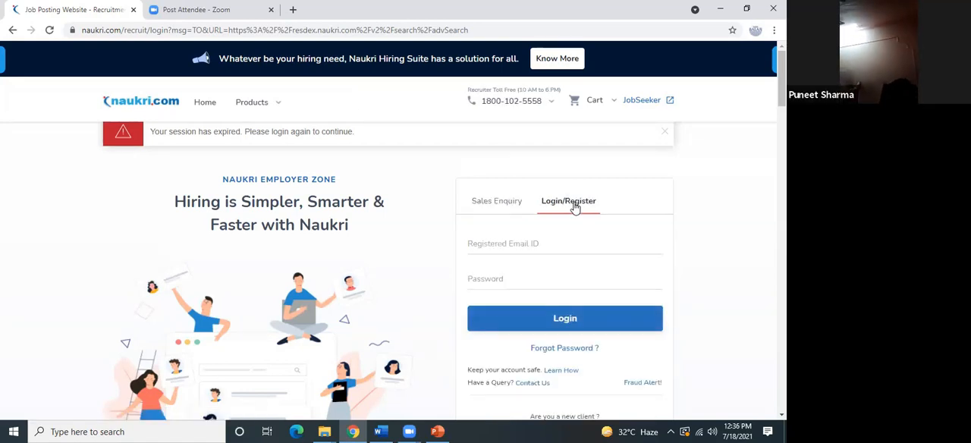
left_click(517, 243)
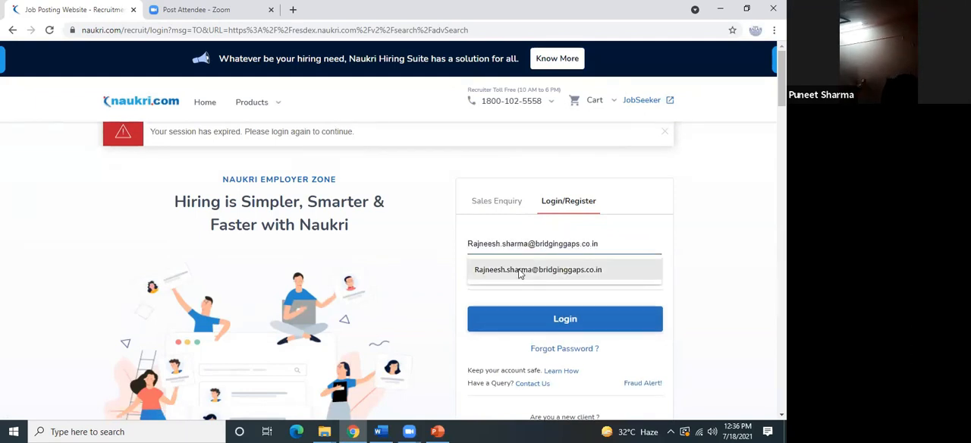
left_click(520, 271)
left_click(497, 280)
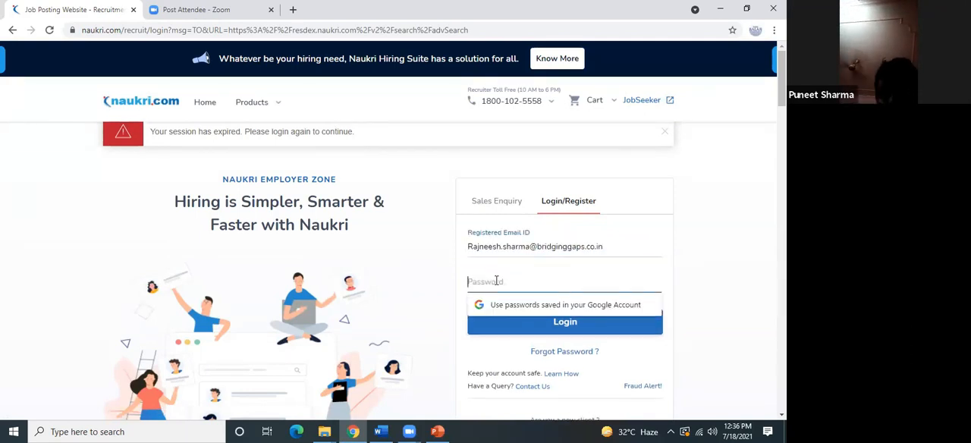
type("•••")
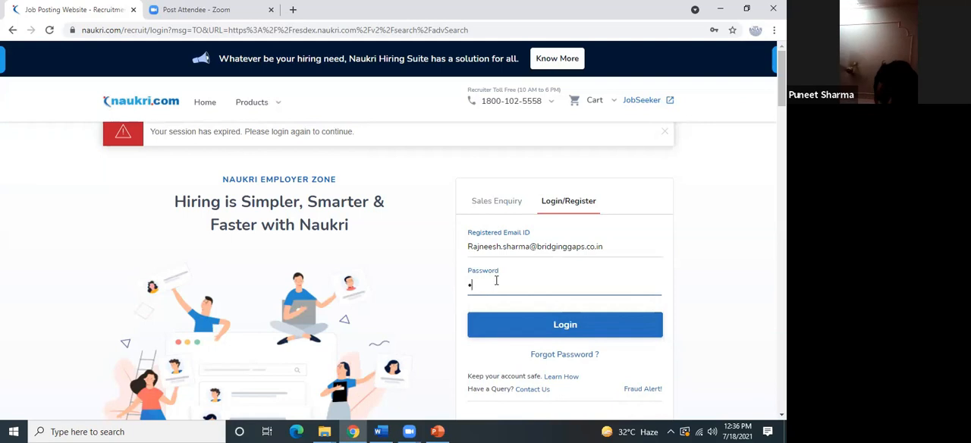
type("••••")
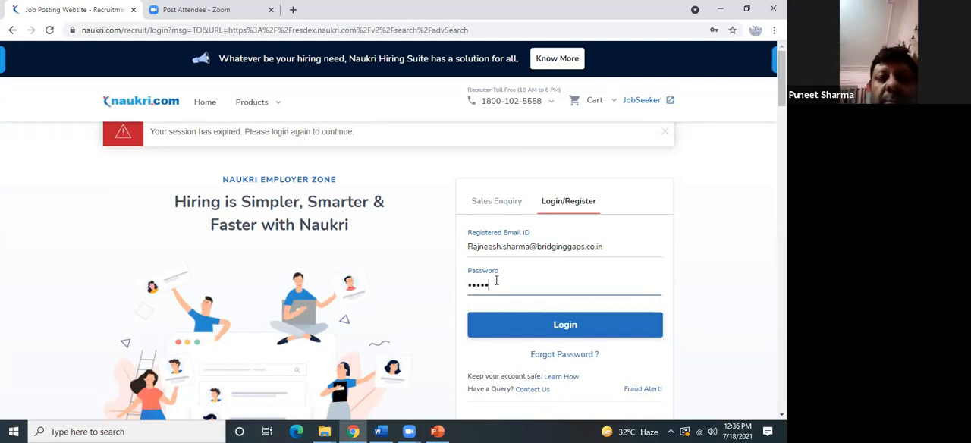
type("•••••")
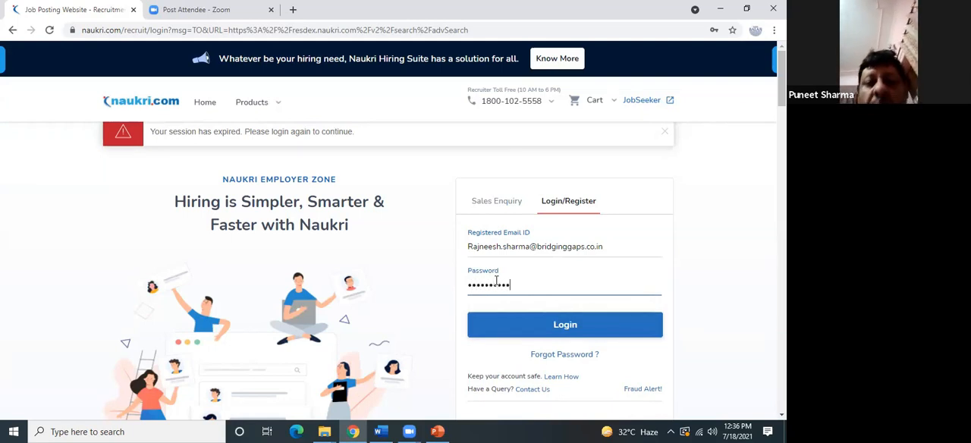
left_click(535, 322)
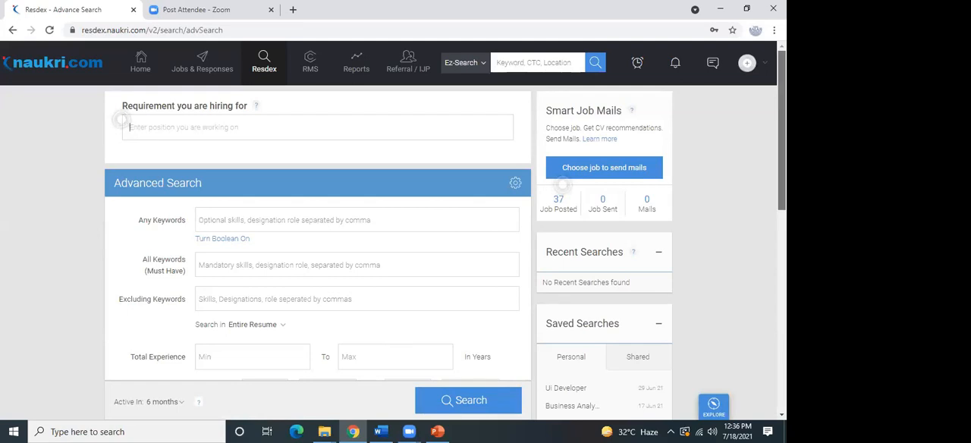
Look over the Advanced Search form, from the keyword, experience, salary and location fields through the employment, educational, additional and display details.
scroll(763, 302, "down", 4)
scroll(763, 302, "down", 1)
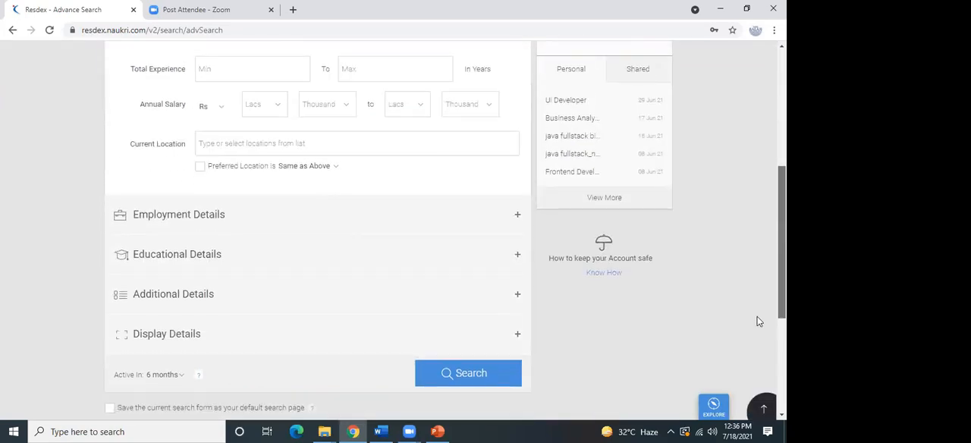
scroll(763, 284, "up", 2)
scroll(751, 220, "up", 3)
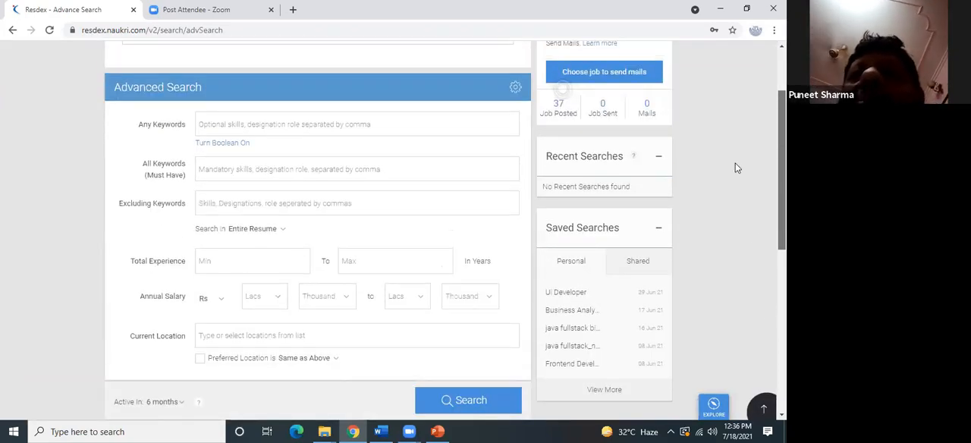
scroll(733, 182, "down", 1)
scroll(737, 265, "down", 3)
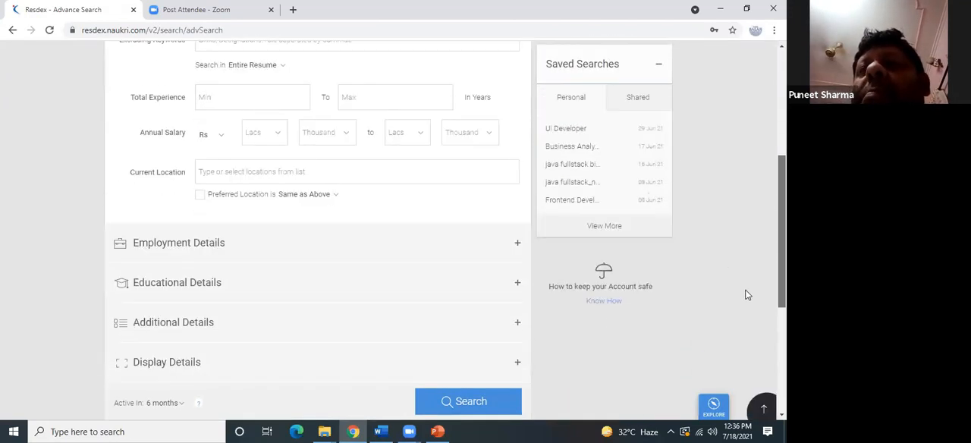
scroll(736, 228, "up", 4)
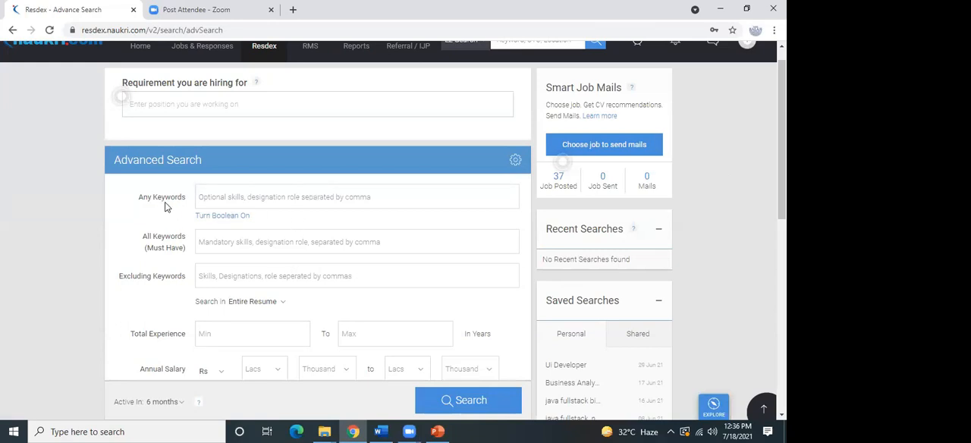
Try "software application developer" as an optional keyword under Any Keywords, and remove it again.
left_click(223, 196)
type("So")
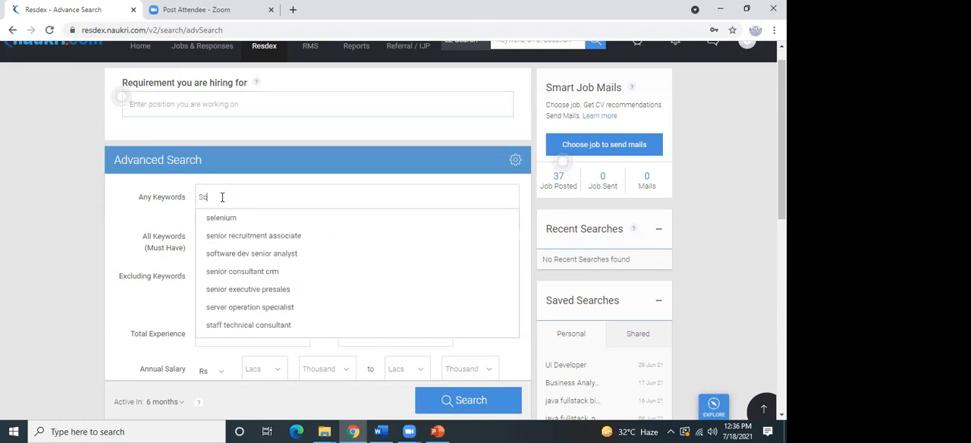
type("ftwa")
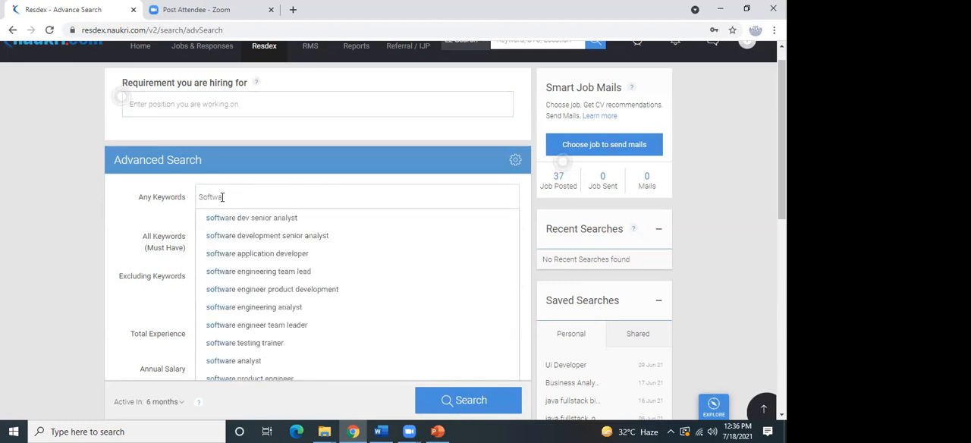
left_click(287, 265)
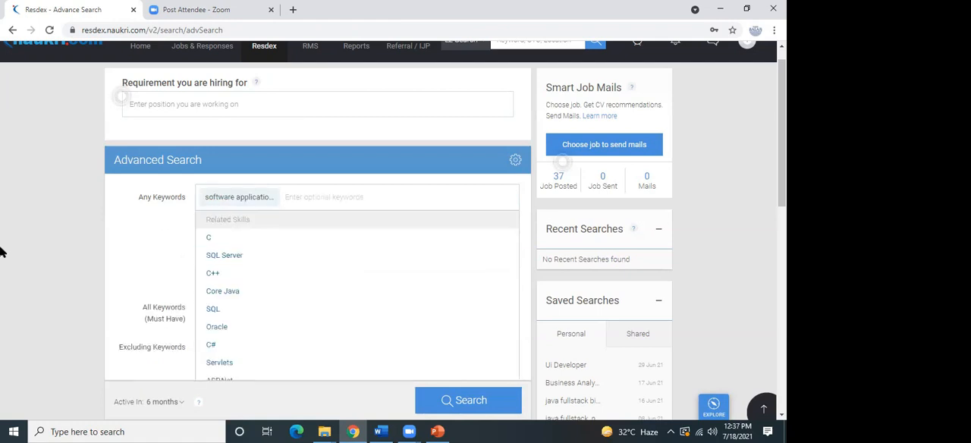
left_click(164, 252)
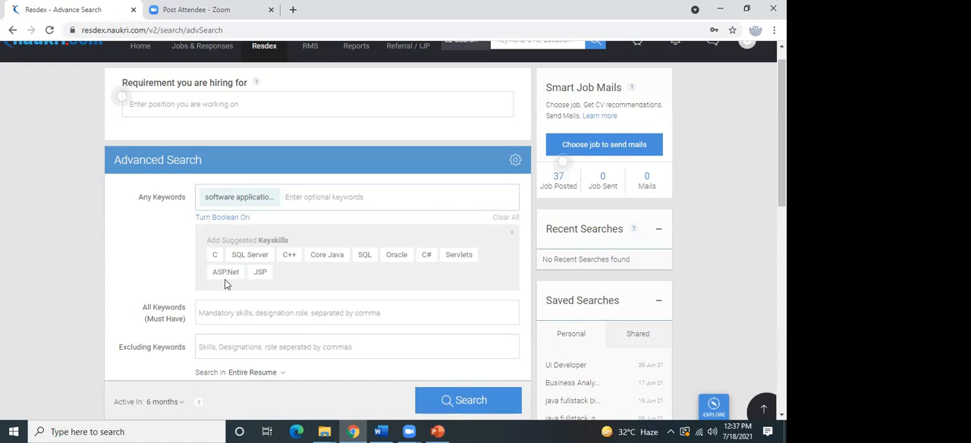
left_click(269, 199)
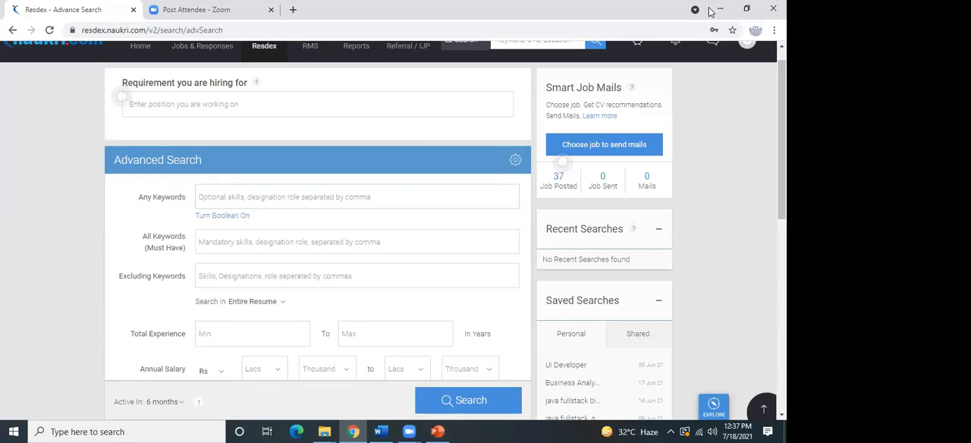
Add the suggested keyword "software engineering analyst" under Any Keywords.
left_click(200, 195)
type("sof")
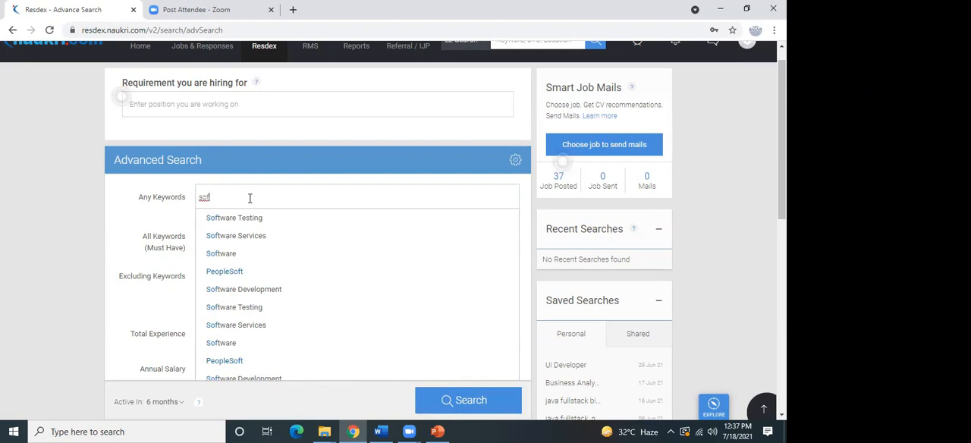
type("tware")
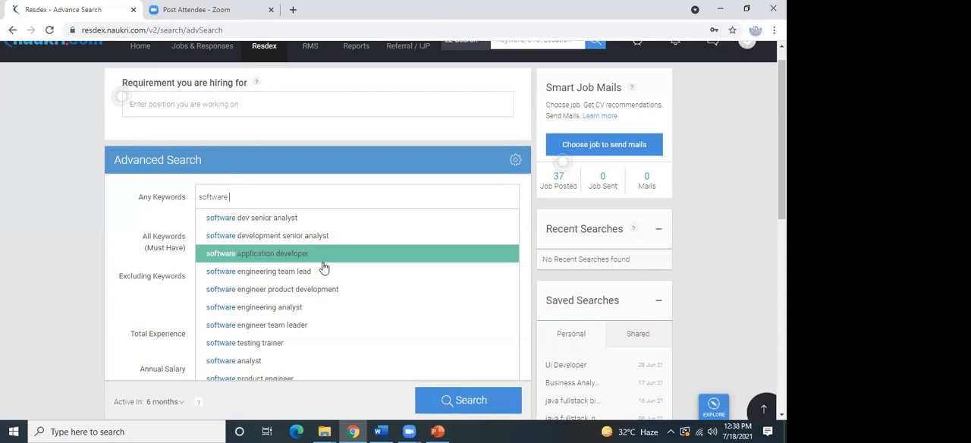
left_click(295, 311)
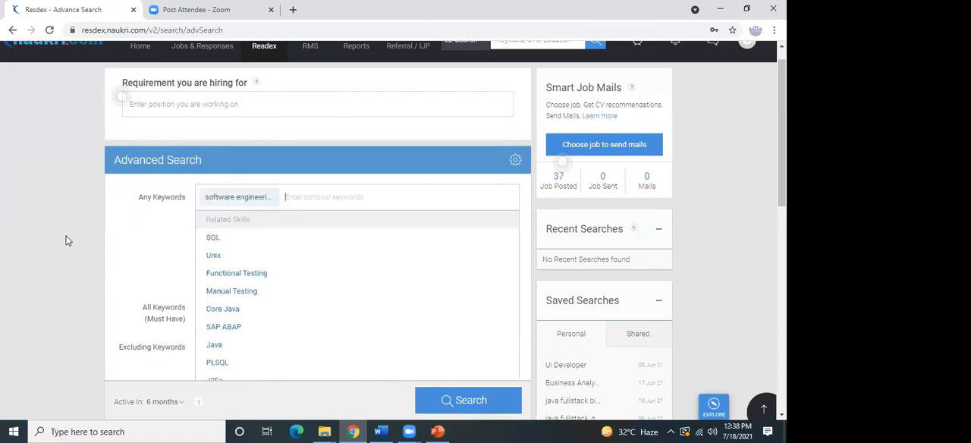
left_click(129, 281)
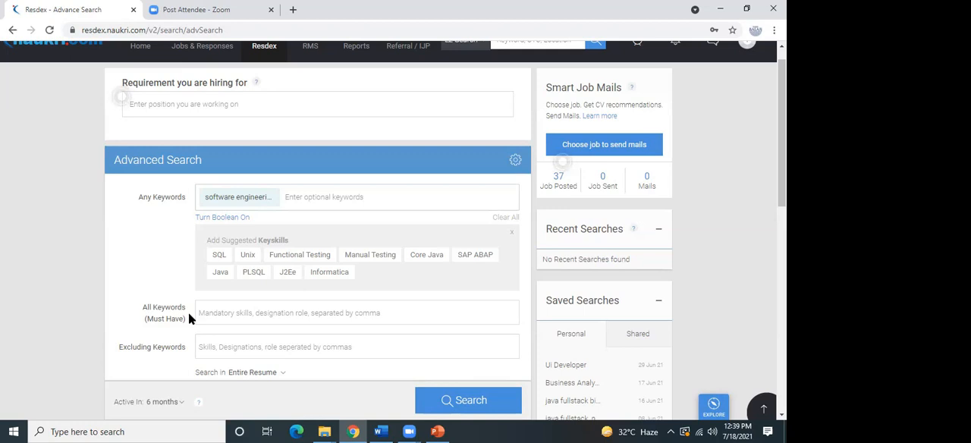
Replace the software engineering analyst keyword under Any Keywords with "area sales manager".
scroll(189, 319, "down", 5)
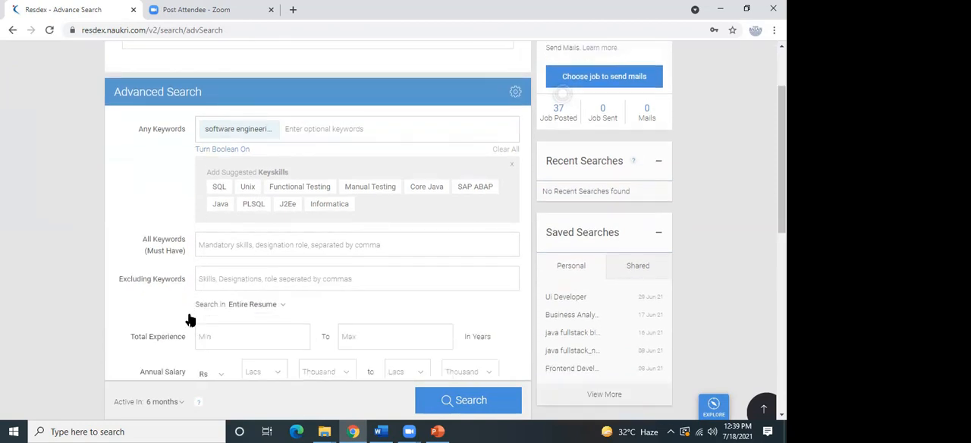
scroll(189, 319, "down", 1)
scroll(189, 318, "up", 3)
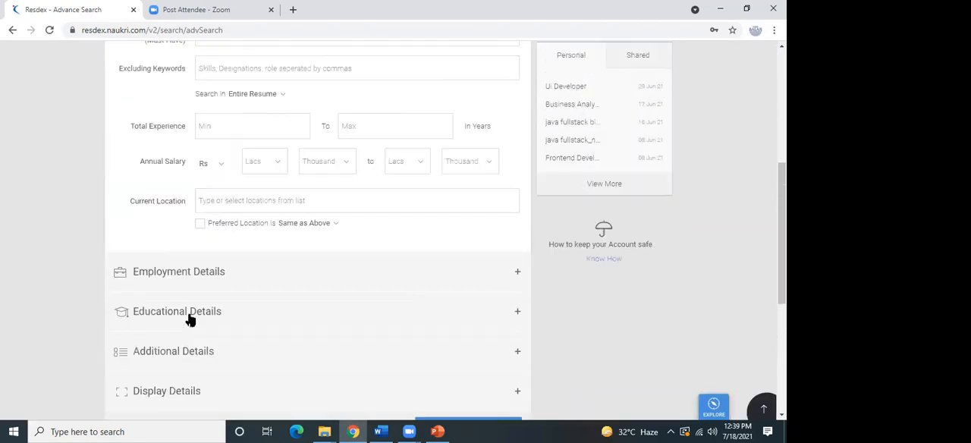
scroll(189, 319, "up", 4)
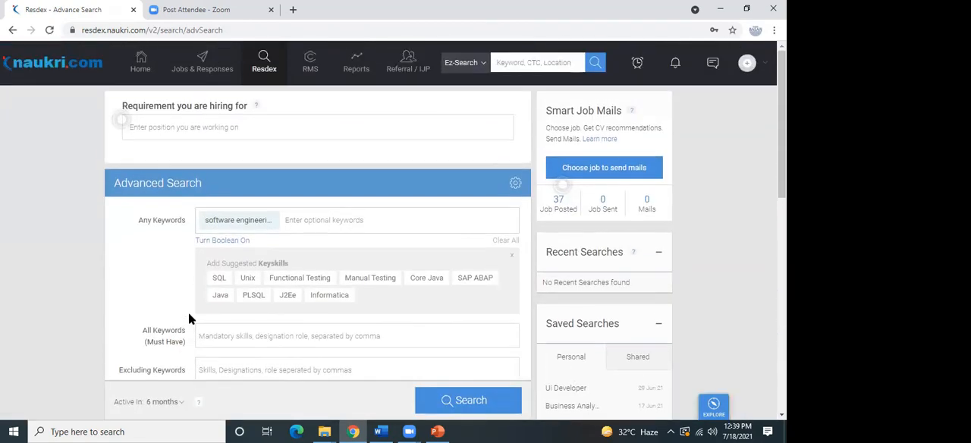
scroll(189, 317, "down", 2)
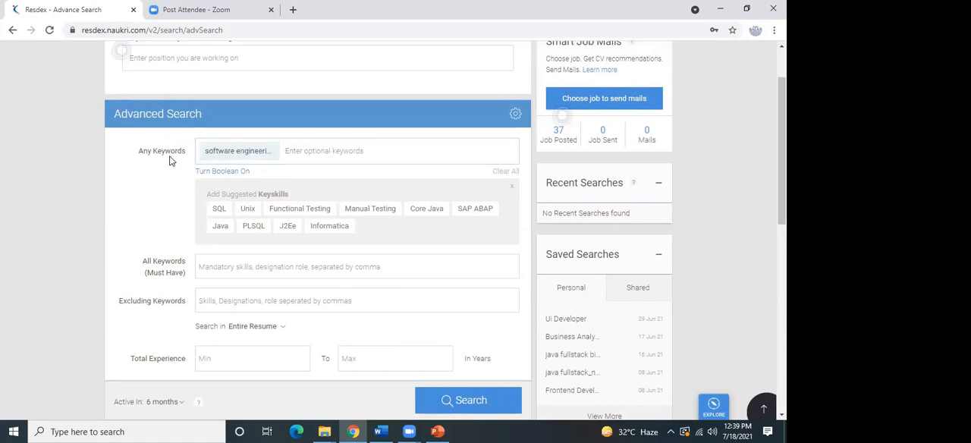
left_click(272, 155)
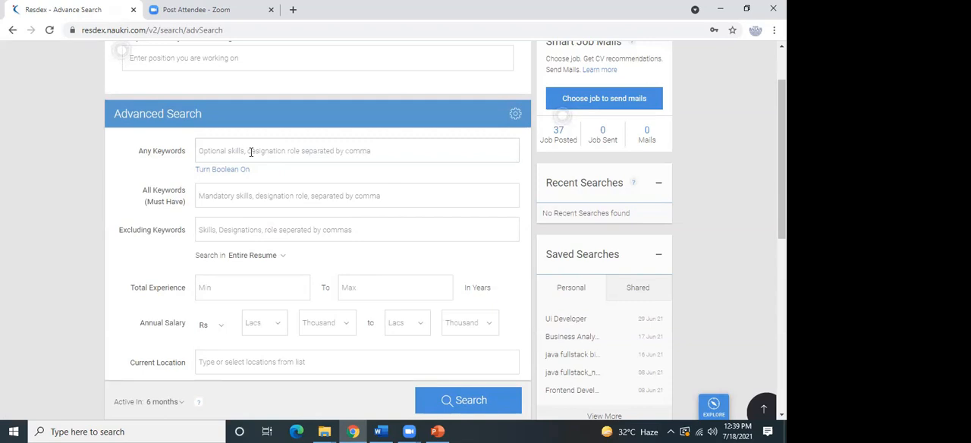
type("Area sales manager")
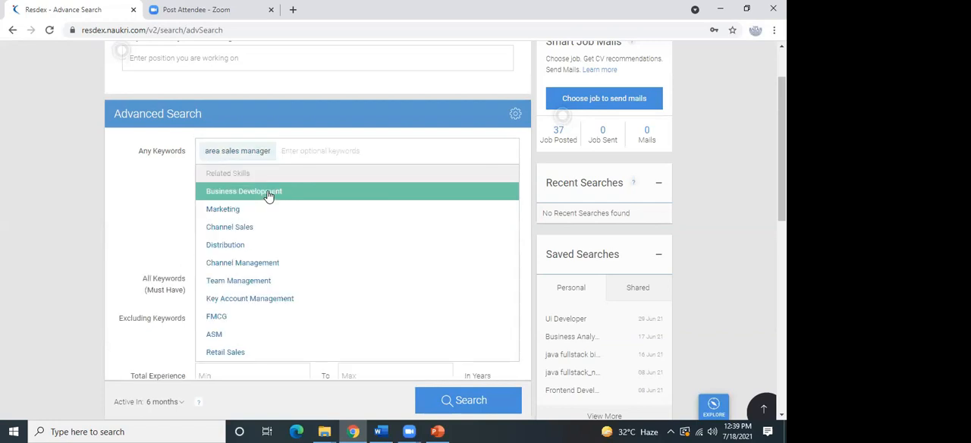
left_click(136, 215)
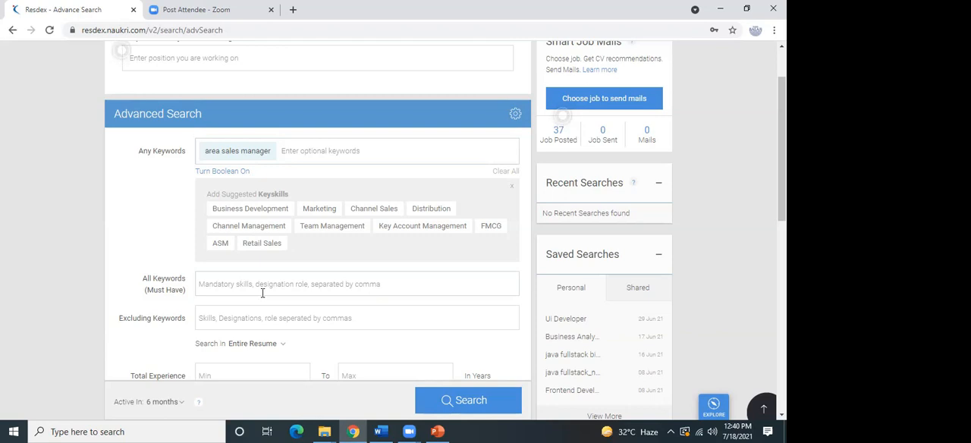
Add the suggested keyword "gastro" as a mandatory skill under All Keywords (Must Have).
left_click(238, 283)
type("Gast")
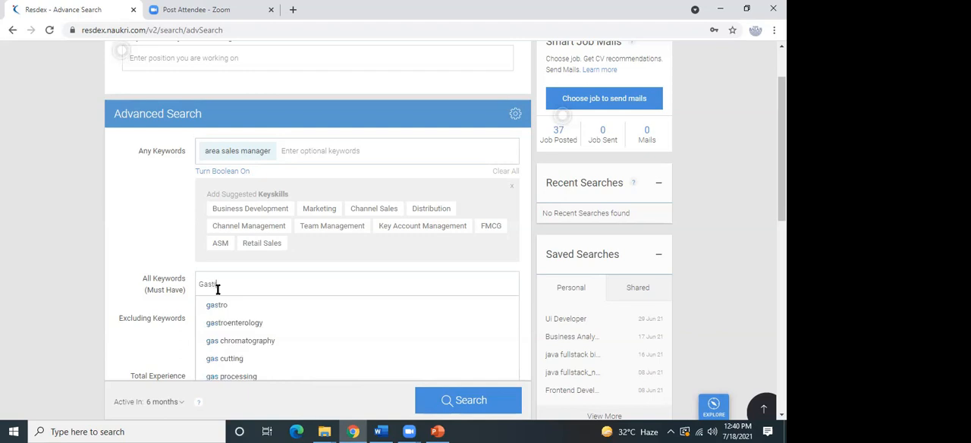
type("ro")
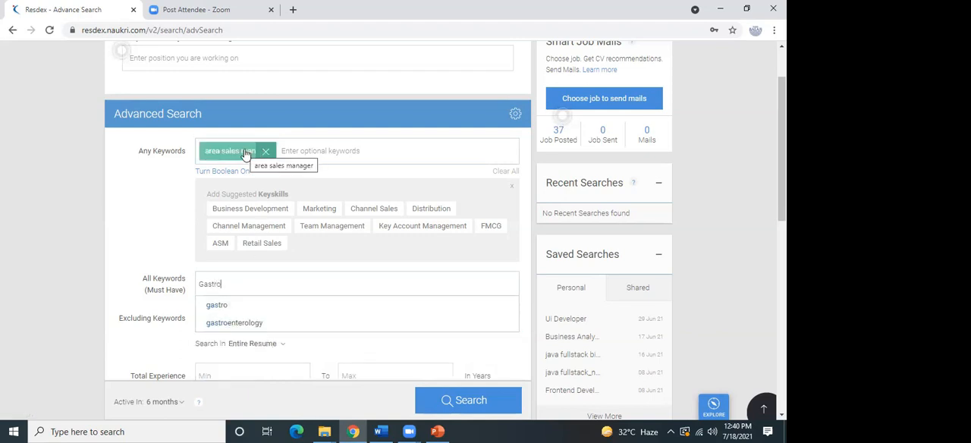
left_click(238, 306)
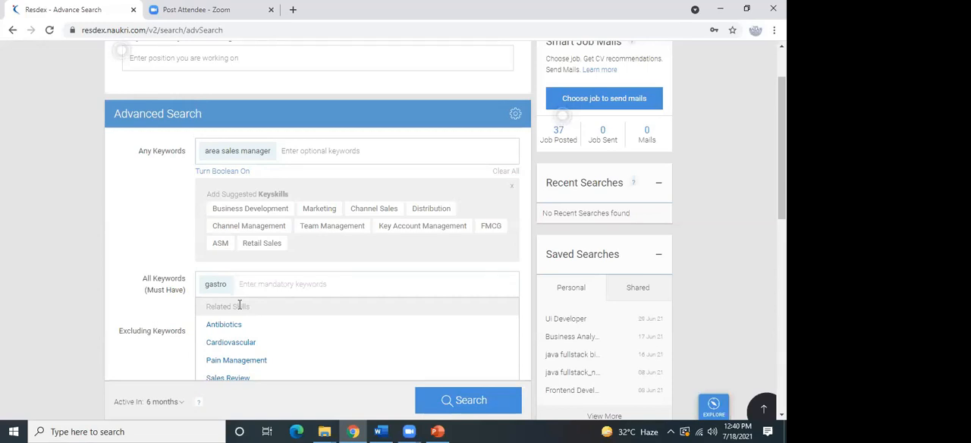
left_click(173, 311)
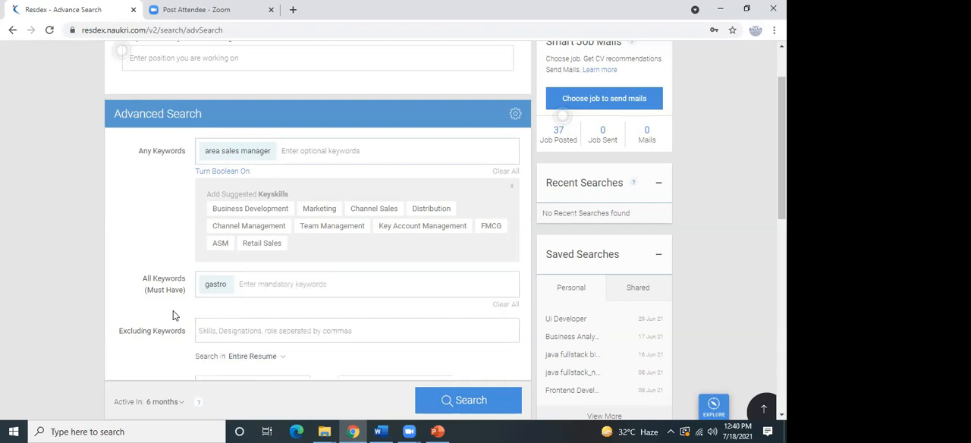
Set the total experience range to 5 to 15 years.
scroll(173, 311, "down", 1)
scroll(173, 310, "down", 1)
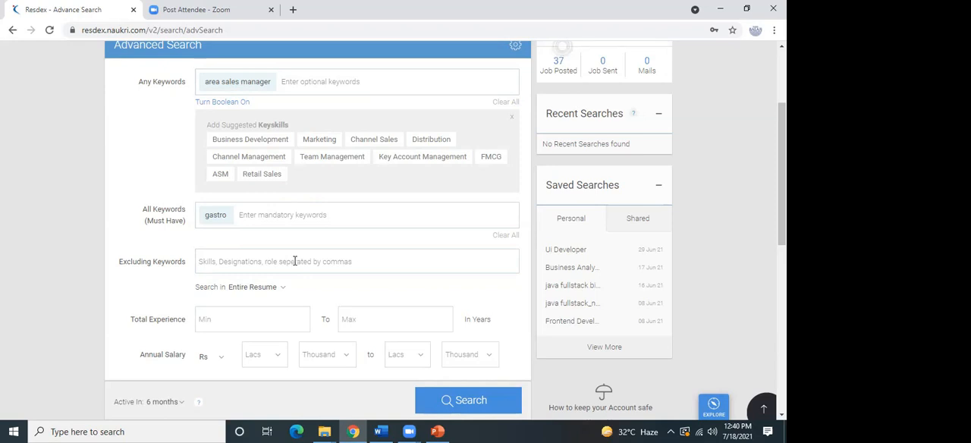
left_click(262, 320)
type("515")
Set the annual salary range to Rs 6 lacs to 15 lacs.
scroll(733, 215, "down", 2)
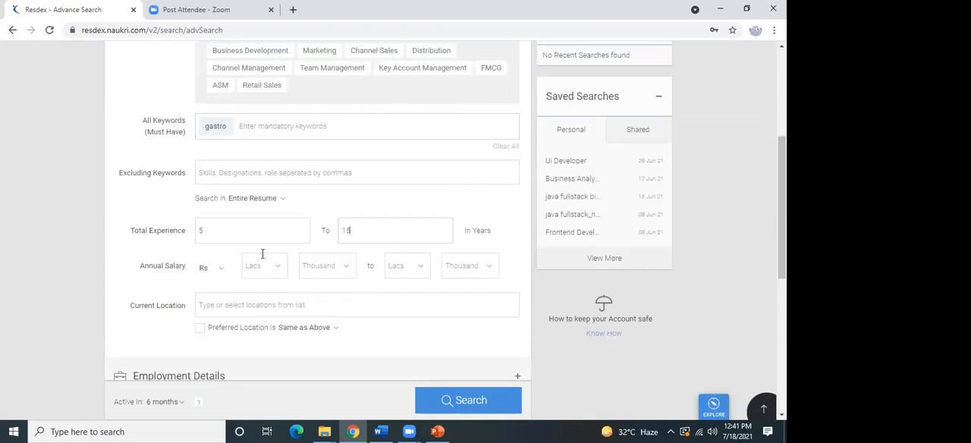
left_click(269, 260)
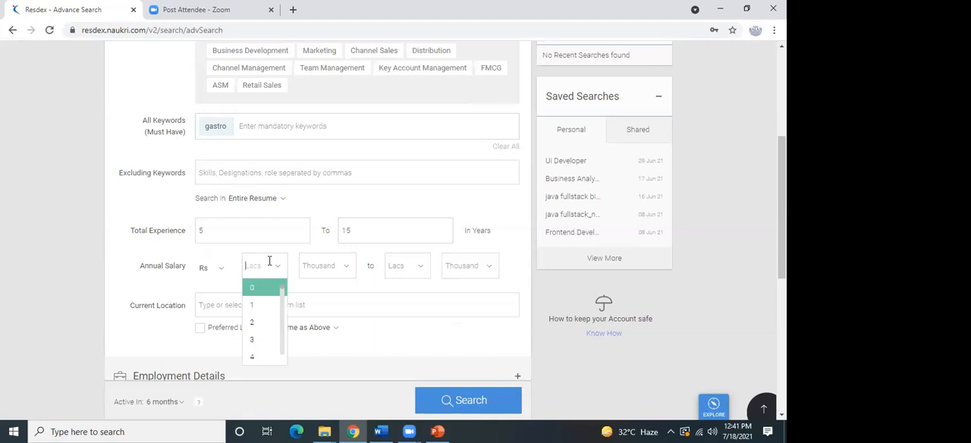
type("6")
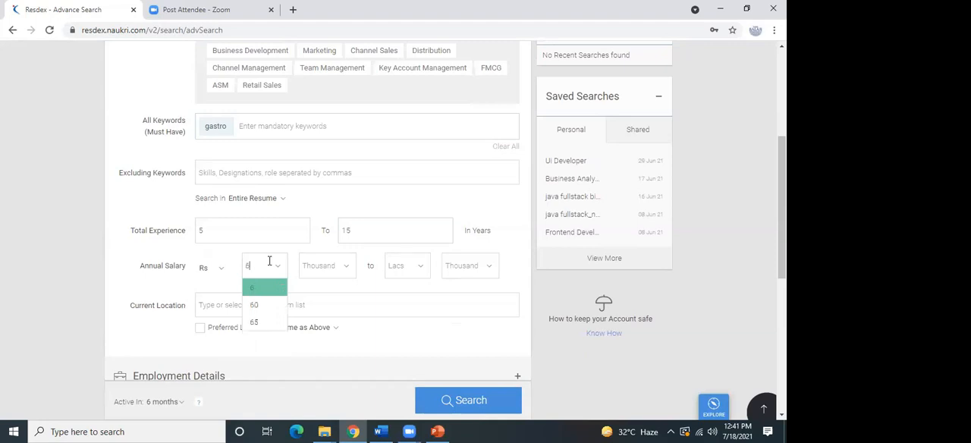
left_click(398, 266)
type("15")
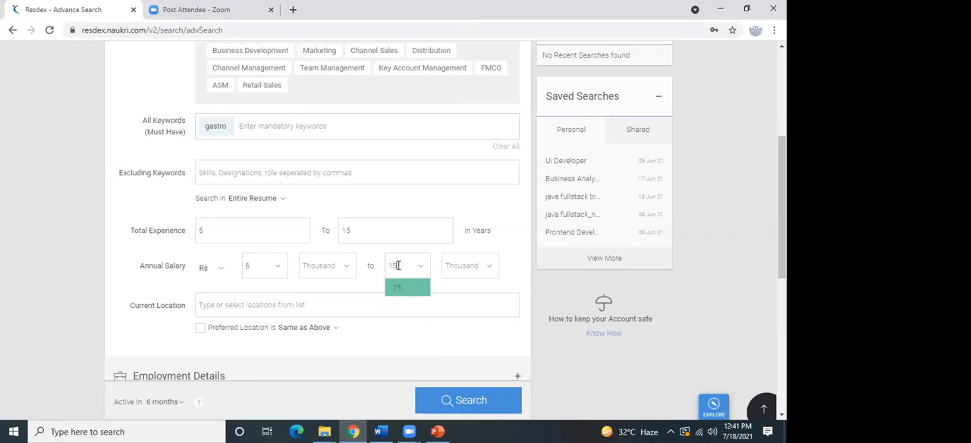
left_click(124, 301)
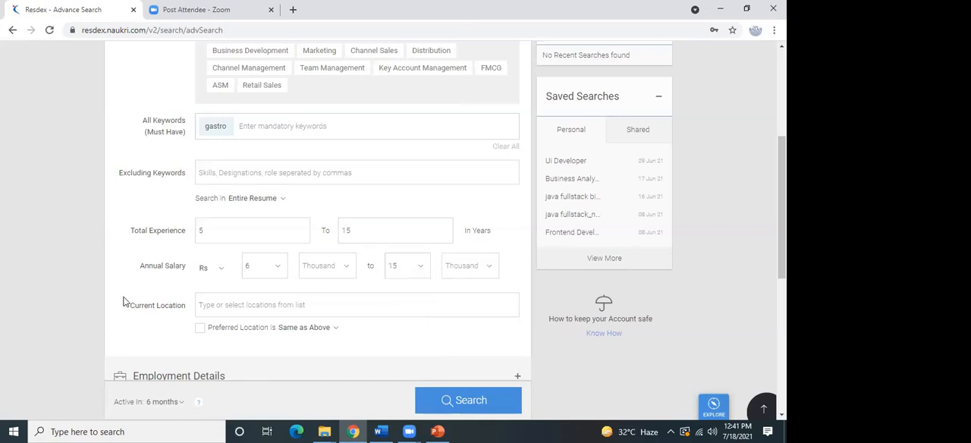
Set the candidates' current location to Chennai, Tamil Nadu.
left_click(228, 304)
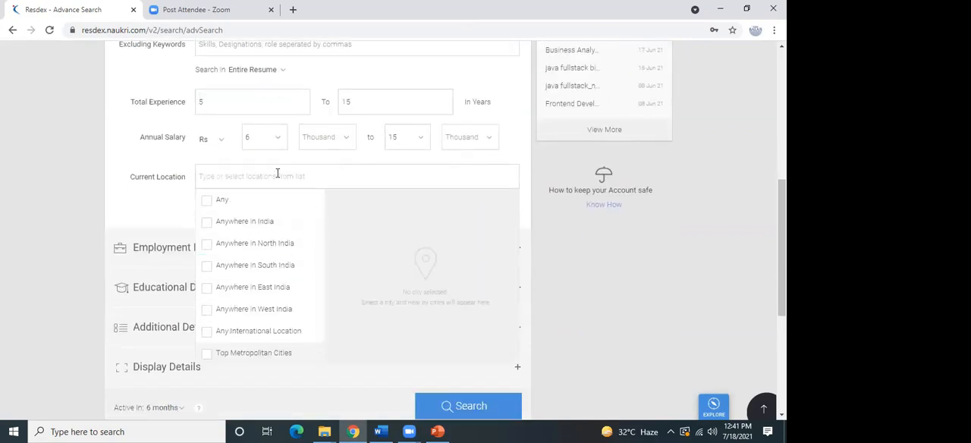
type("Chennai")
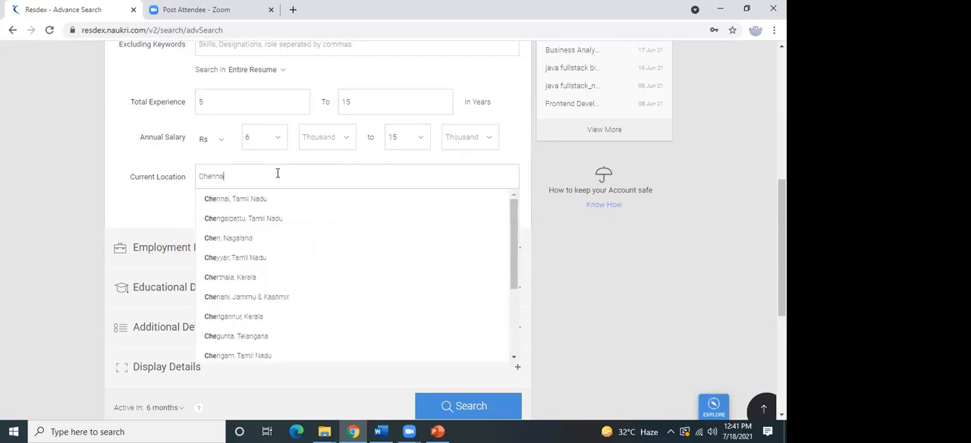
left_click(276, 205)
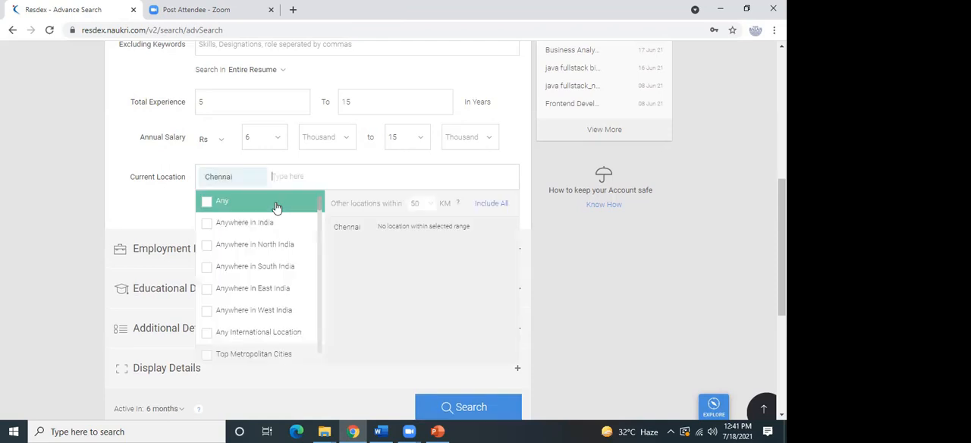
left_click(133, 202)
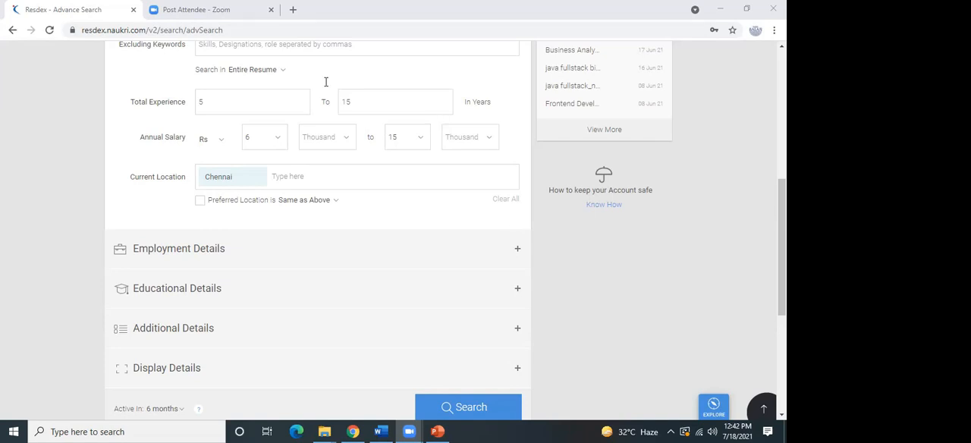
Expand the Employment Details section and look over the available functional areas without choosing one.
left_click(283, 260)
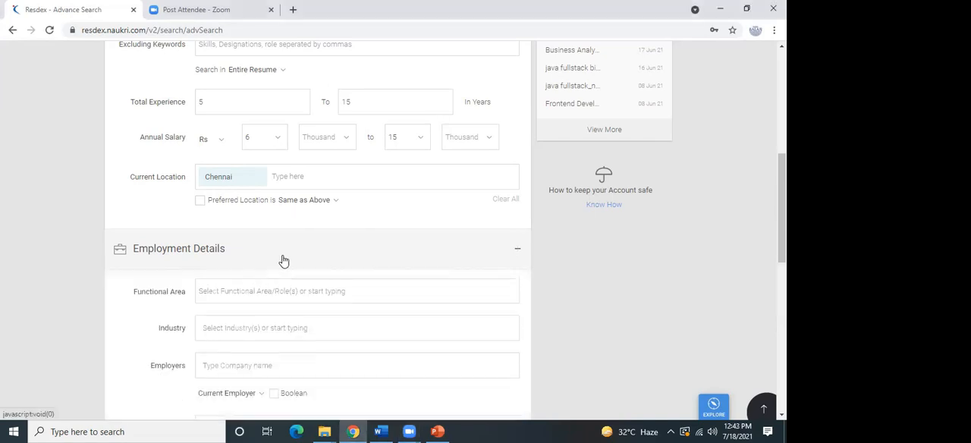
scroll(445, 210, "down", 1)
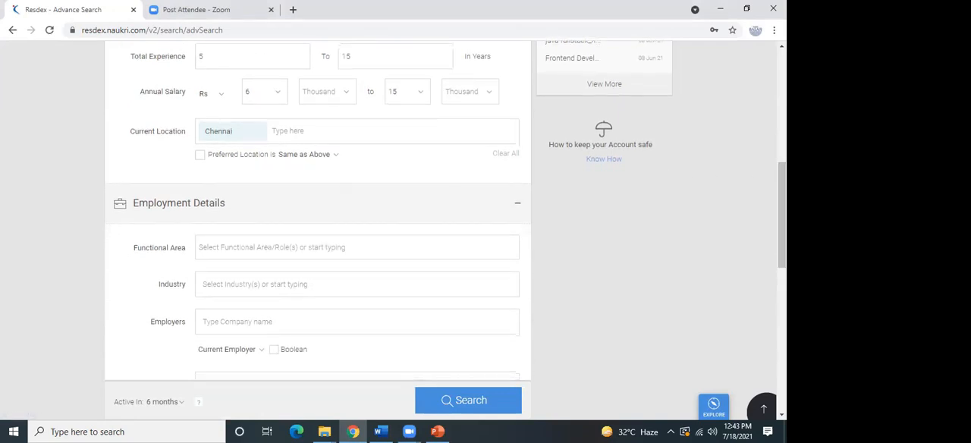
left_click(328, 247)
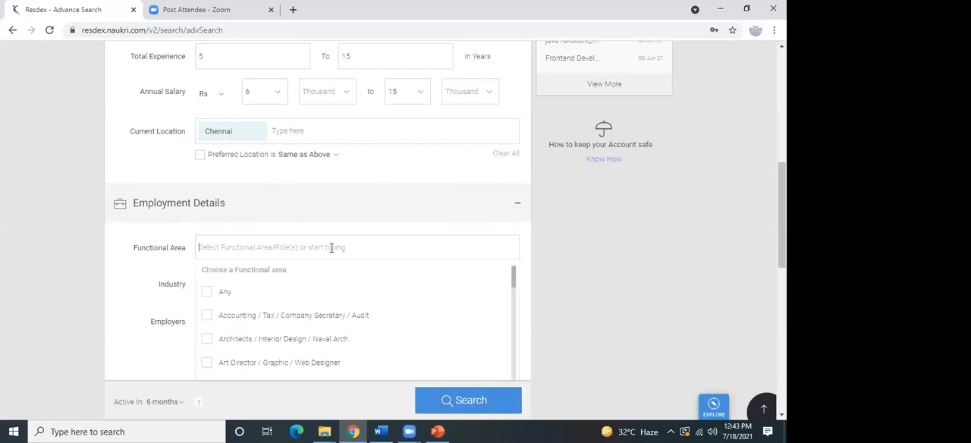
scroll(332, 250, "down", 1)
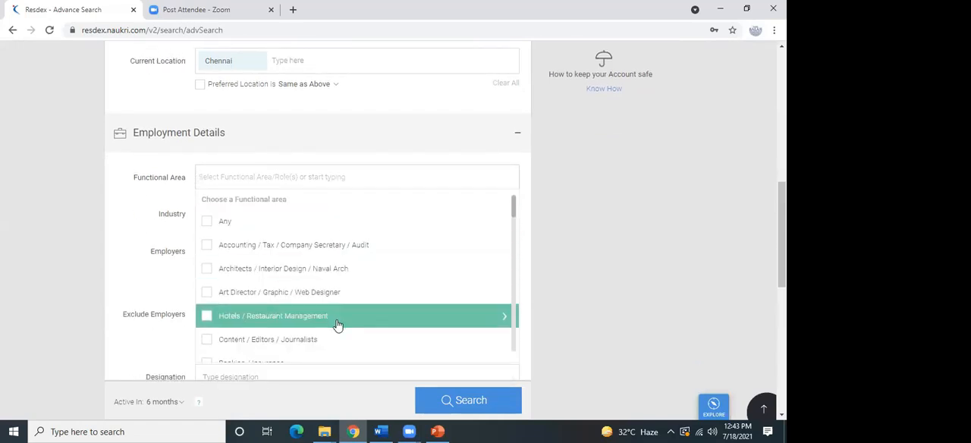
left_click(136, 204)
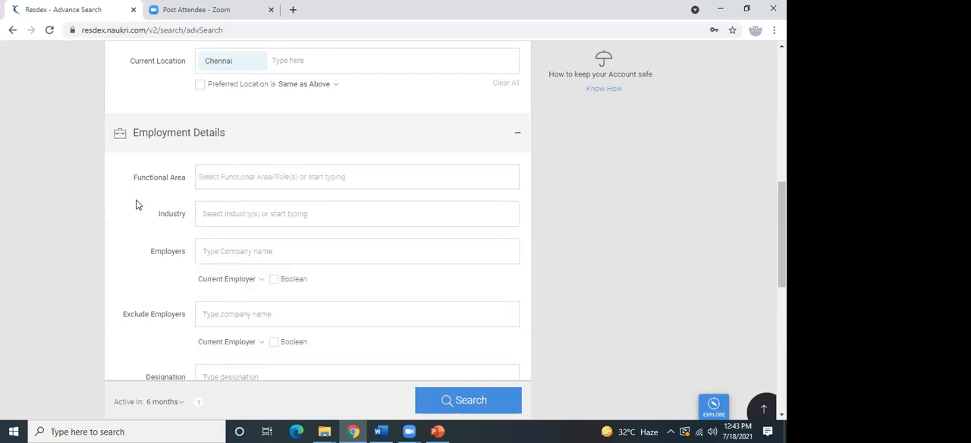
Set the industry to Pharmaceutical & Life Sciences in the Employment Details.
left_click(232, 214)
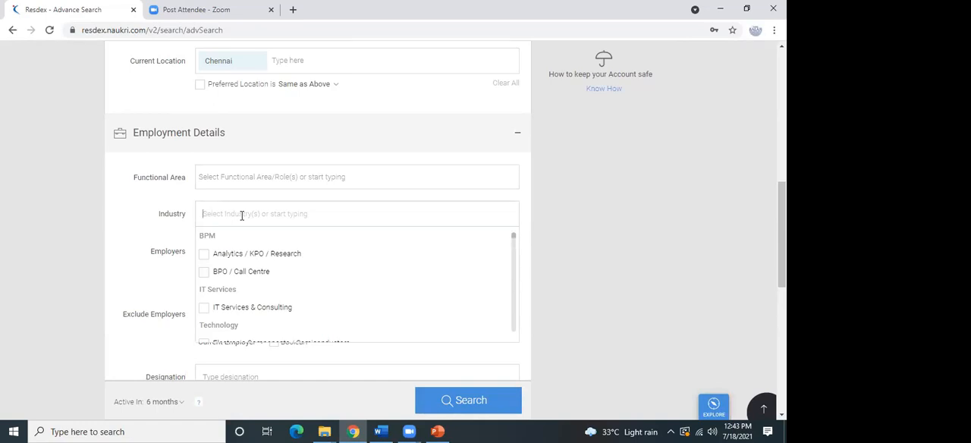
type("pha")
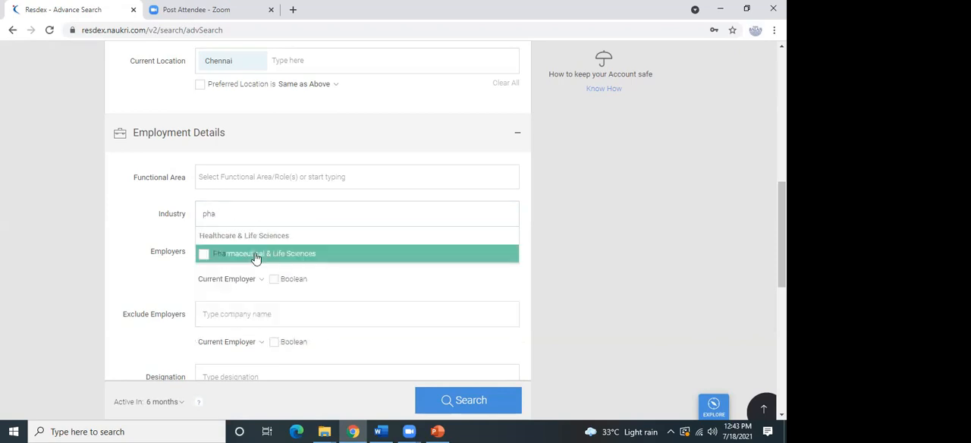
left_click(246, 259)
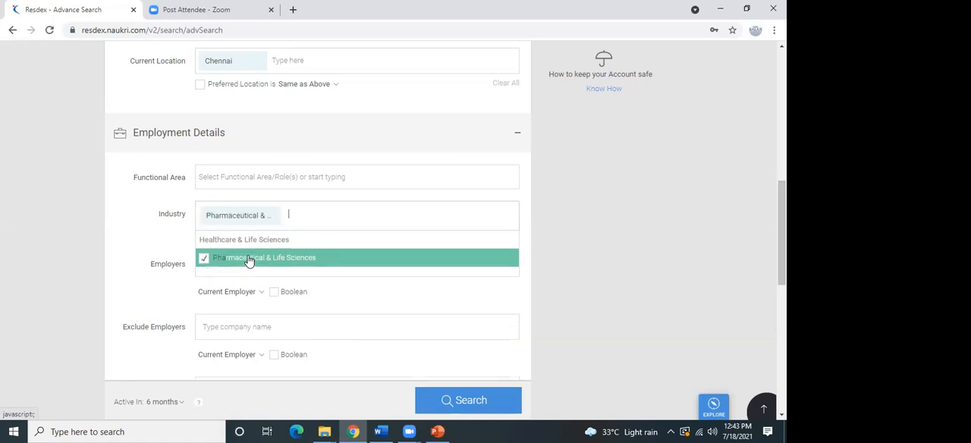
left_click(163, 298)
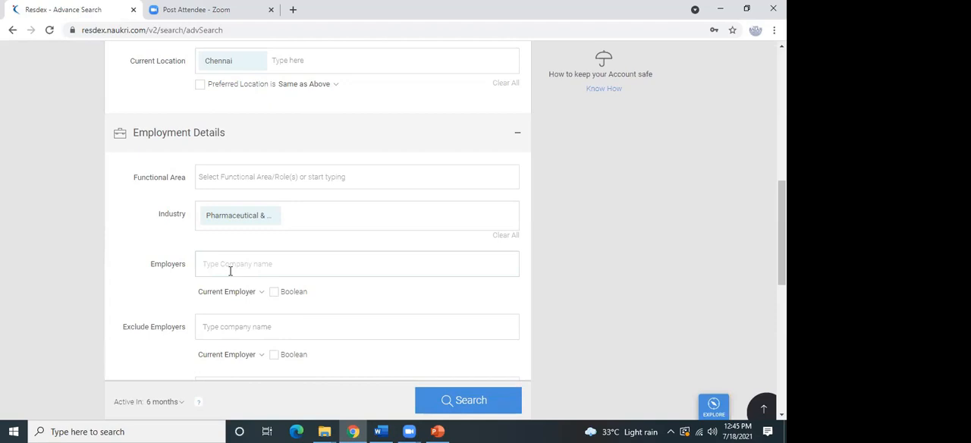
Look over the Employers, Exclude Employers, Designation and Notice Period fields of the Employment Details.
left_click(237, 269)
left_click_drag(185, 264, 144, 266)
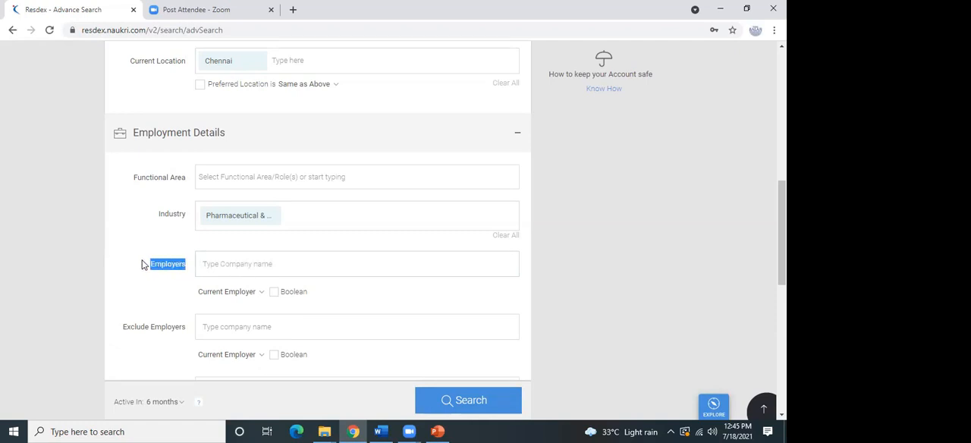
left_click(144, 266)
scroll(664, 284, "down", 2)
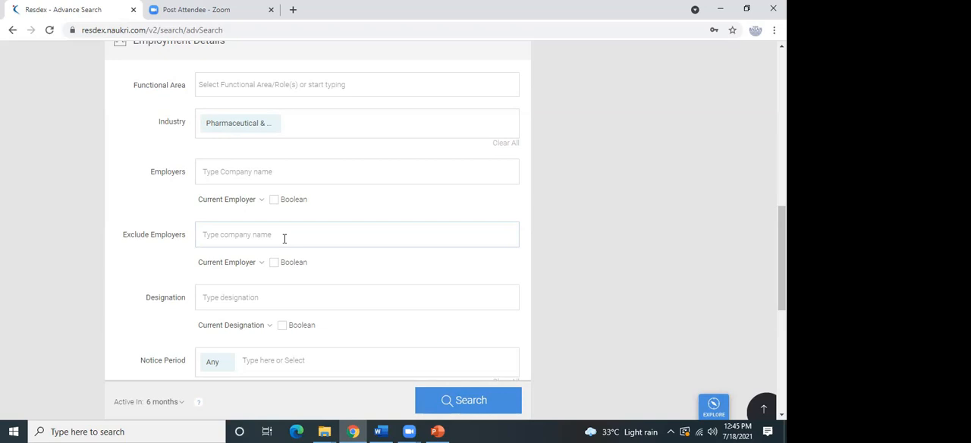
left_click(284, 238)
left_click(250, 309)
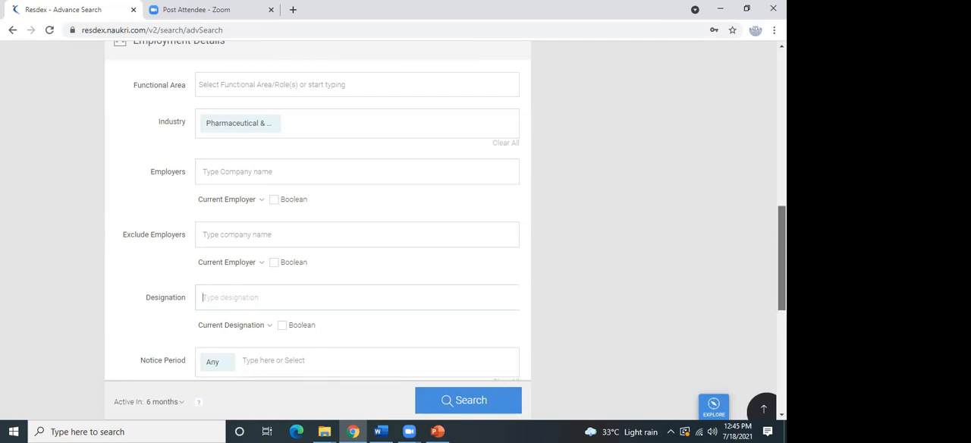
scroll(445, 228, "down", 3)
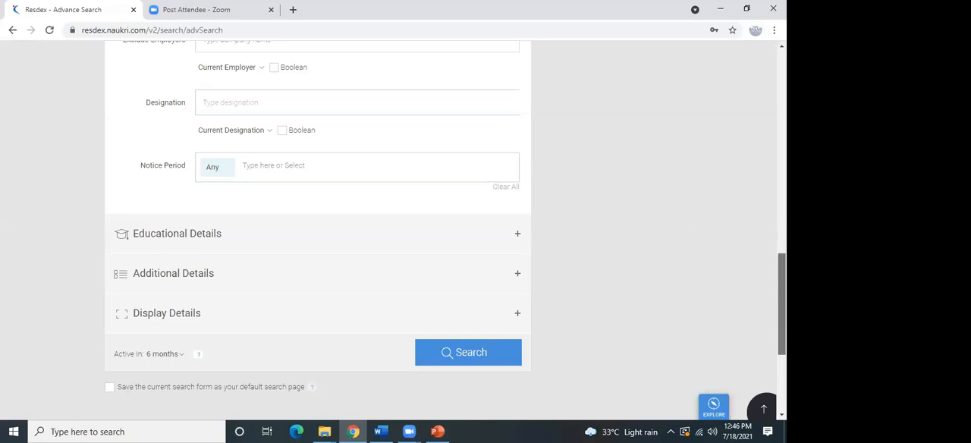
scroll(782, 303, "up", 3)
left_click_drag(782, 270, 781, 260)
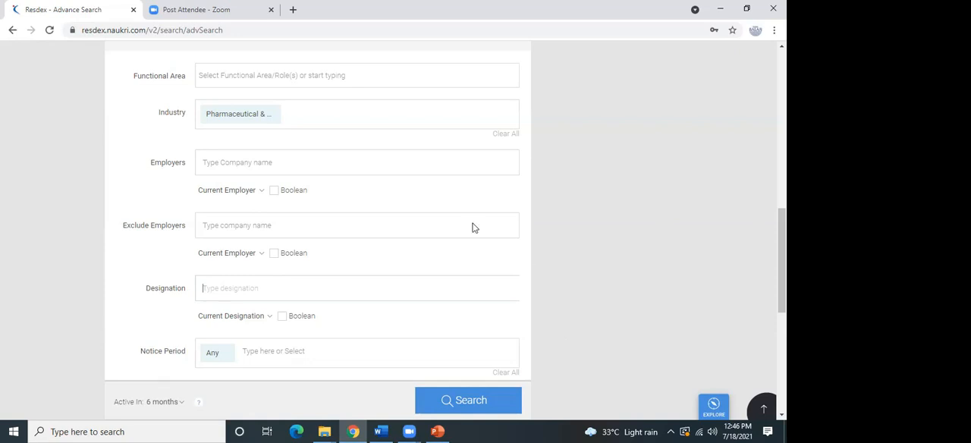
Try "cipla" as a company name under Employers, and clear the entry again.
left_click(235, 157)
type("cipla")
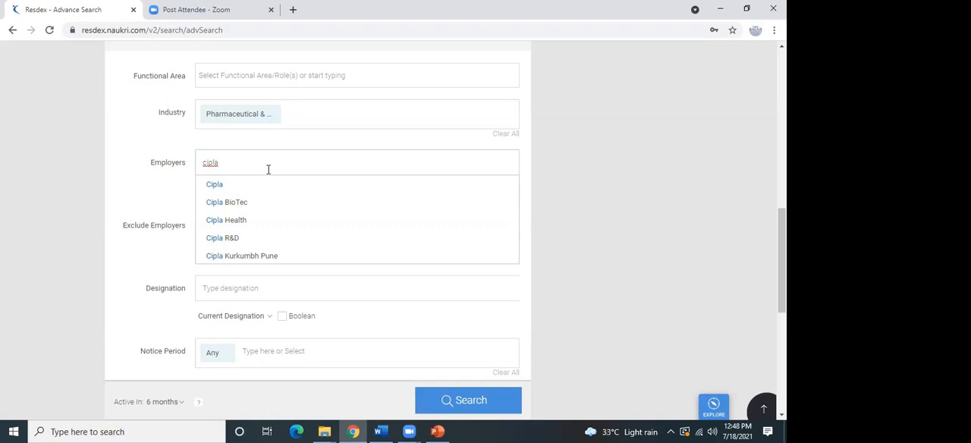
key("BackSpace")
key("BackSpace")
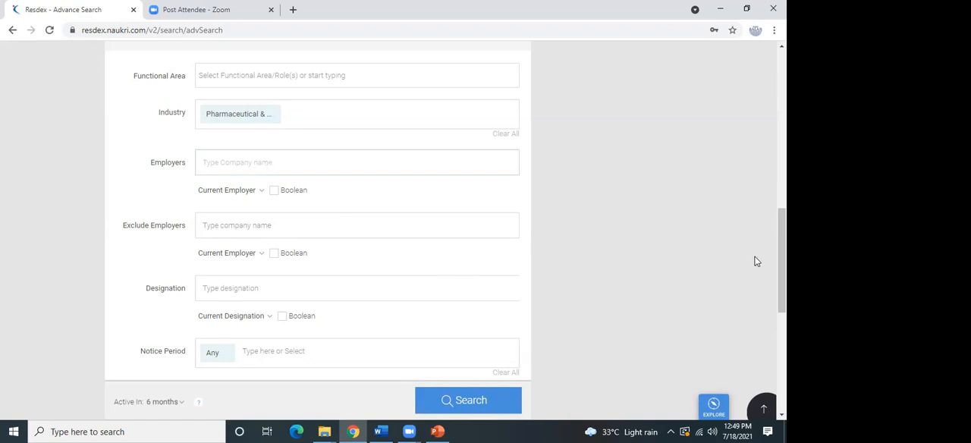
Look through the Notice Period options in the Employment Details and choose Any.
scroll(781, 258, "down", 1)
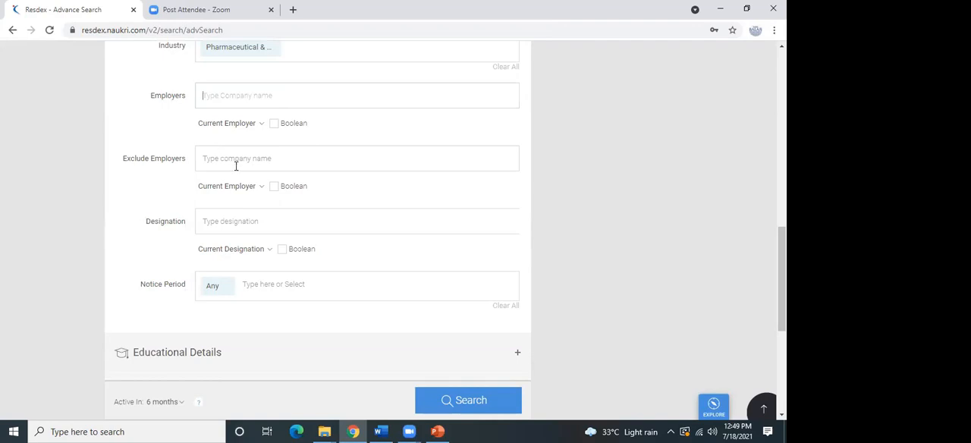
left_click(204, 159)
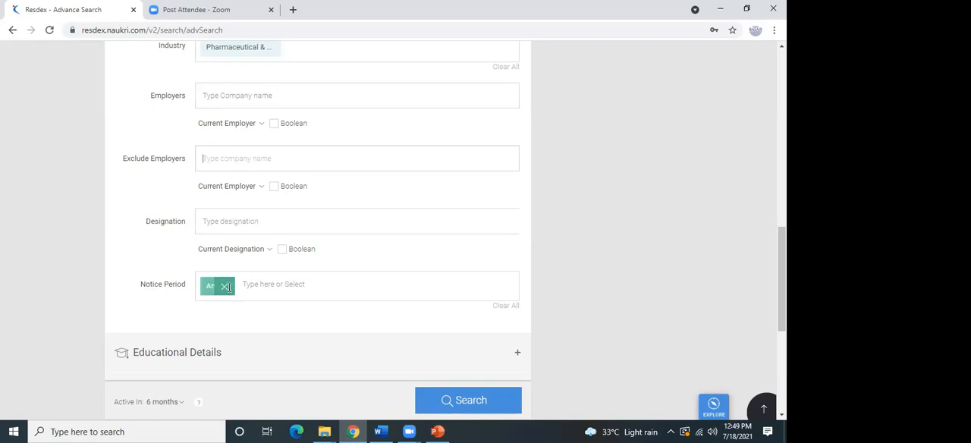
left_click(279, 282)
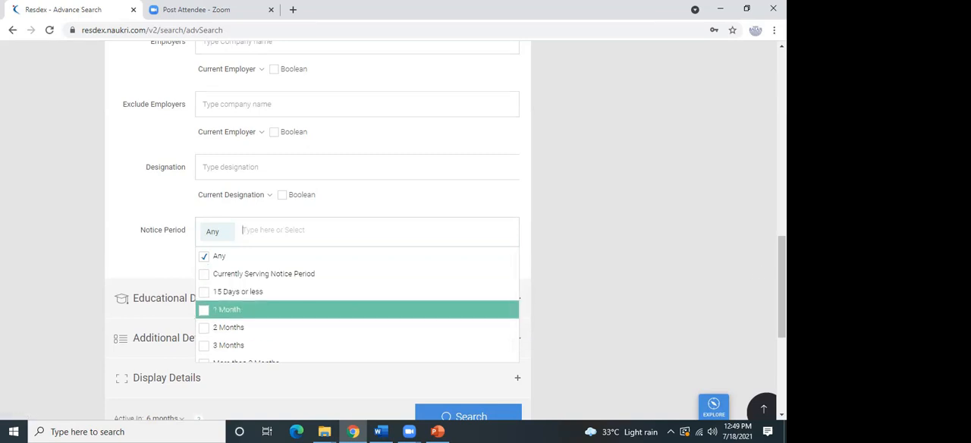
scroll(525, 278, "down", 1)
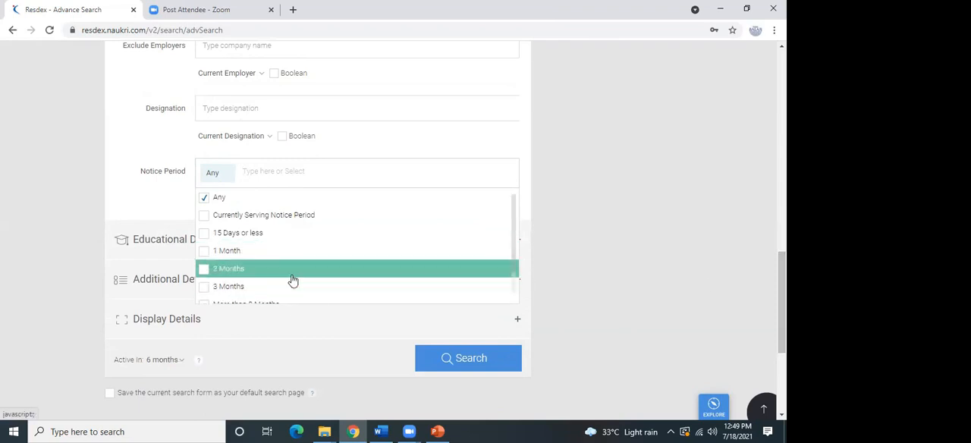
left_click(204, 199)
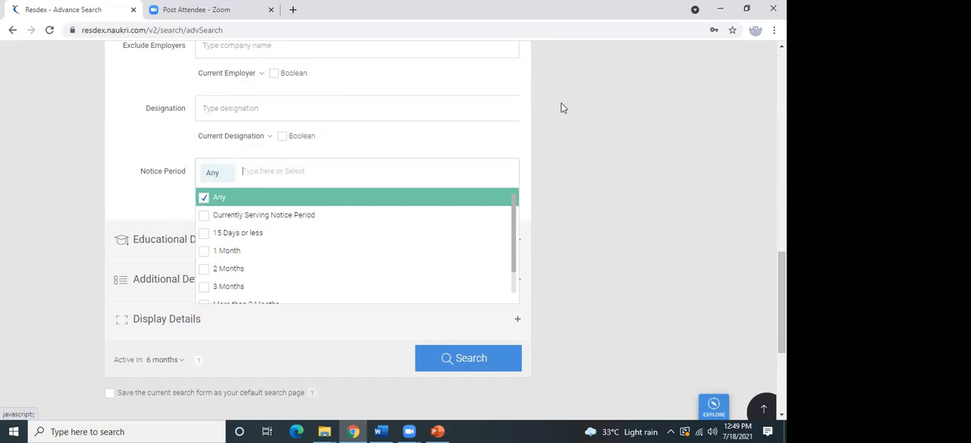
Close the Notice Period options, expand Educational Details and set the PG qualification to Specific PG Qualifications.
left_click(653, 136)
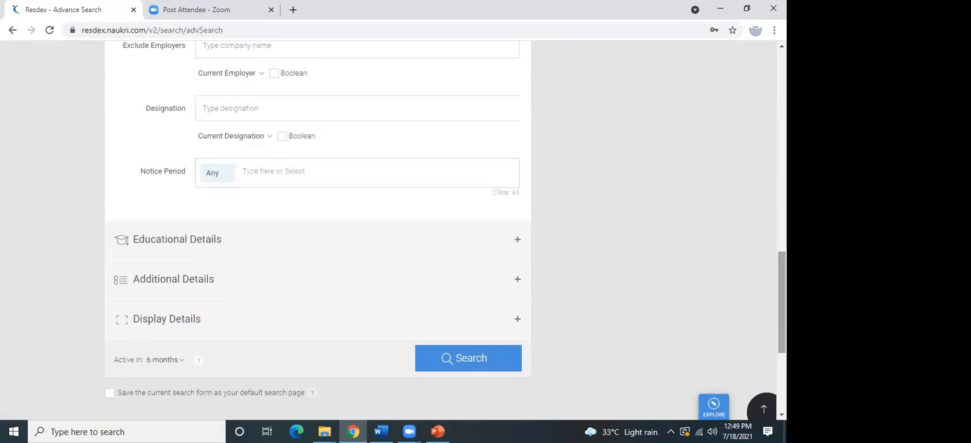
left_click(502, 256)
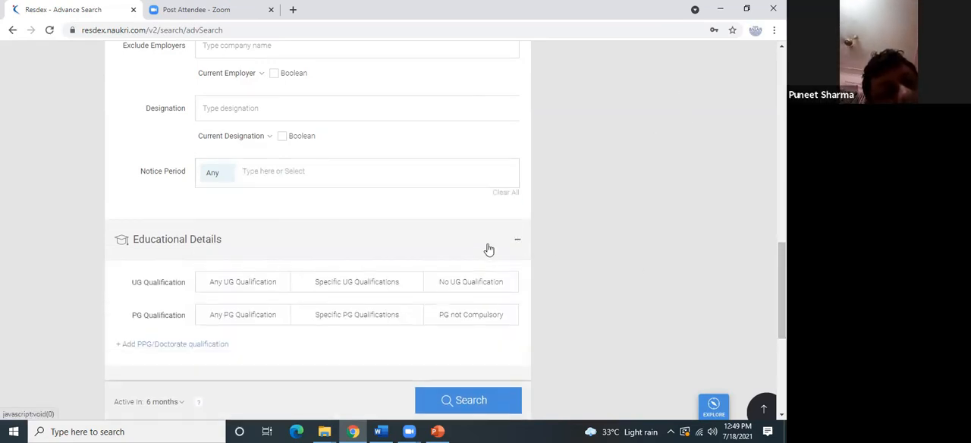
scroll(352, 205, "down", 2)
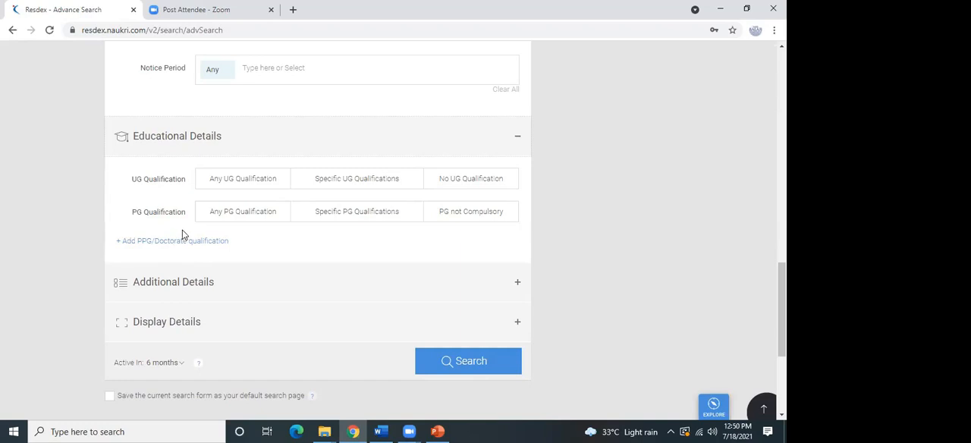
left_click(275, 220)
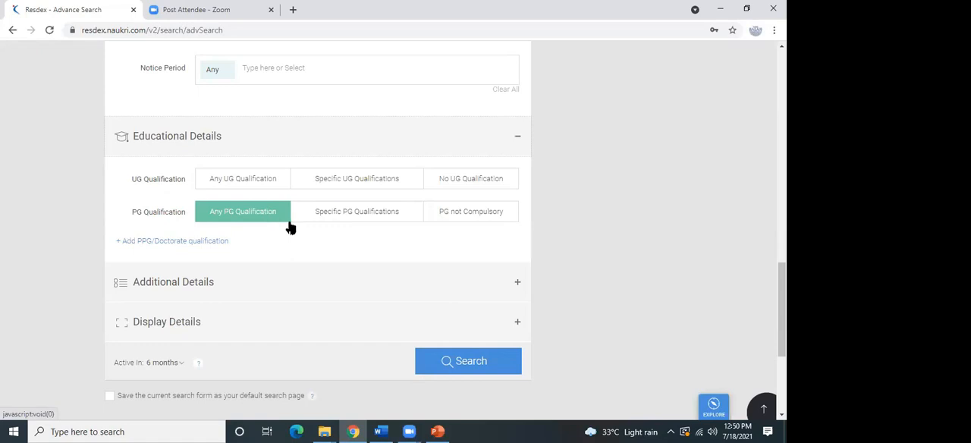
left_click(360, 216)
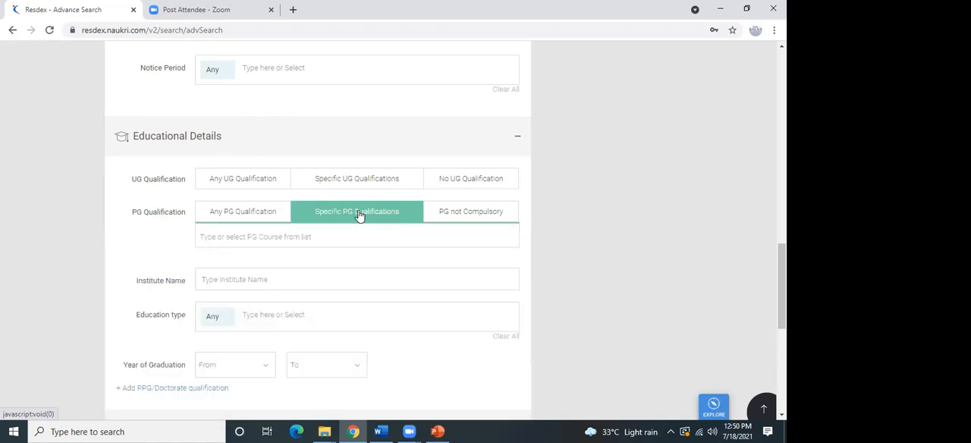
Try to pick MBA/PGDM as the PG course by searching the course list for "mba".
left_click(347, 240)
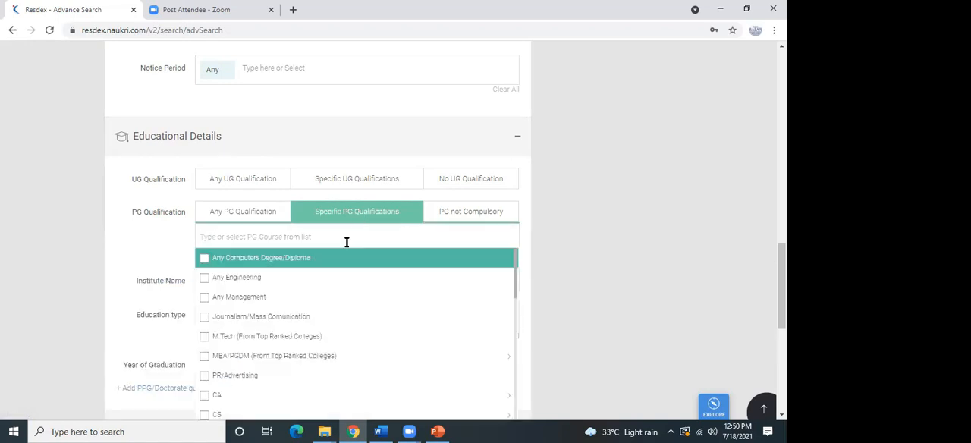
type("mba")
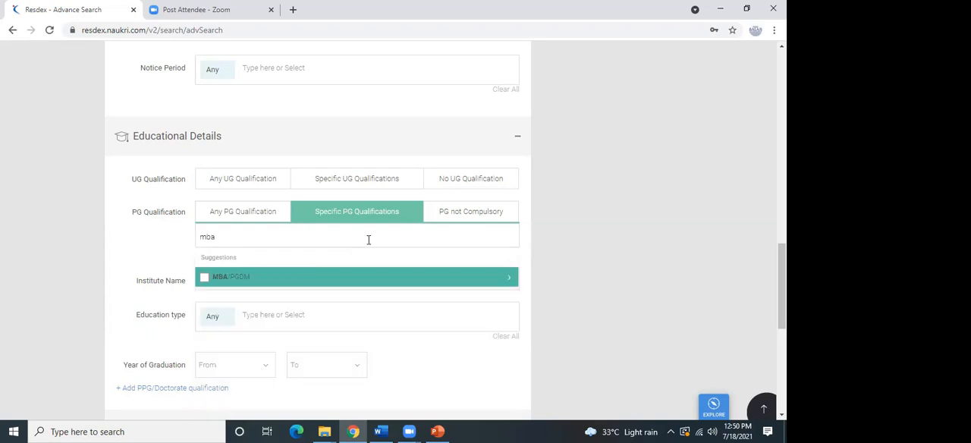
left_click(508, 281)
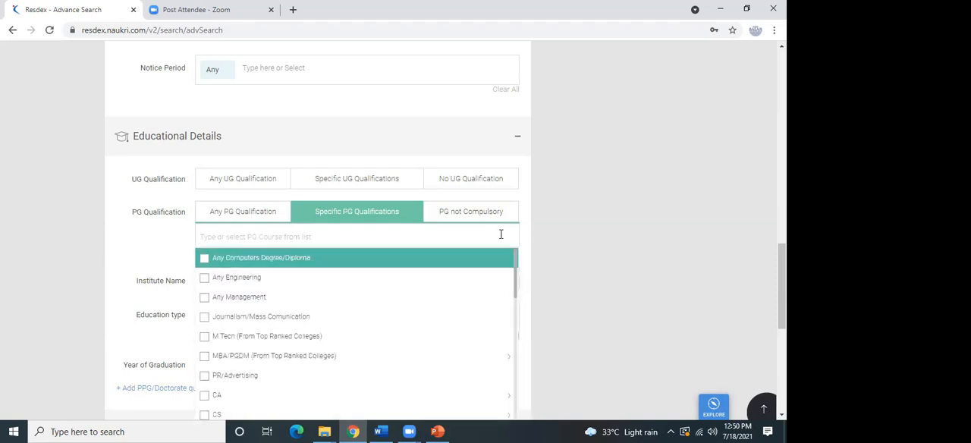
type("mba")
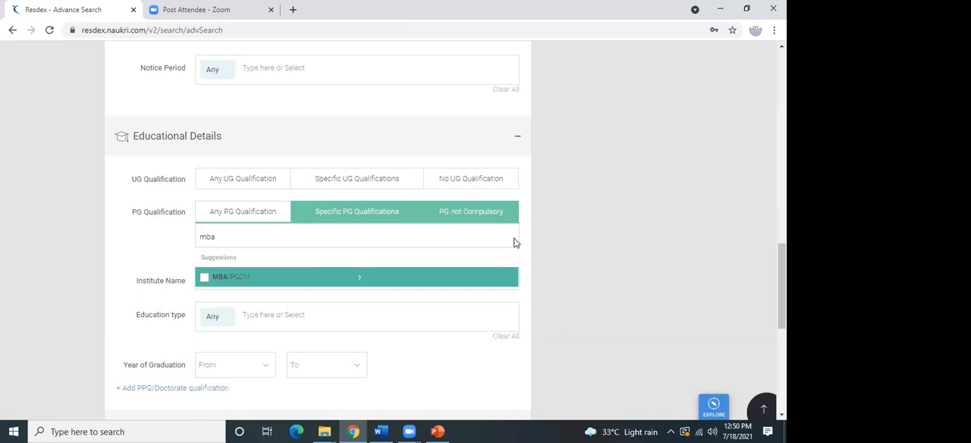
left_click(359, 280)
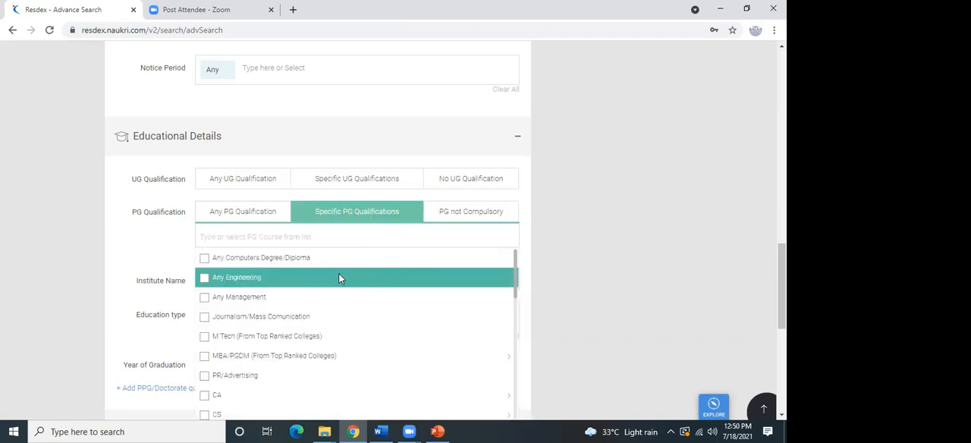
Select the HR/Industrial Relations specialization of MBA/PGDM (From Top Ranked Colleges) as the PG course.
left_click_drag(515, 288, 516, 304)
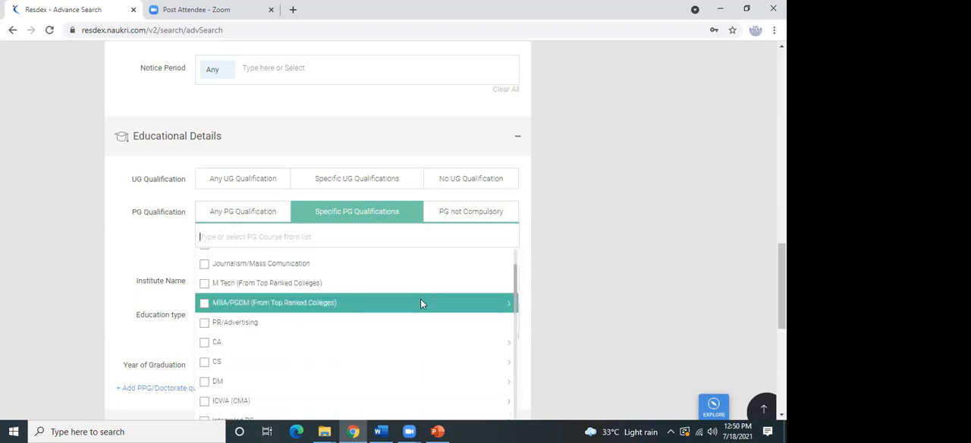
mouse_move(422, 303)
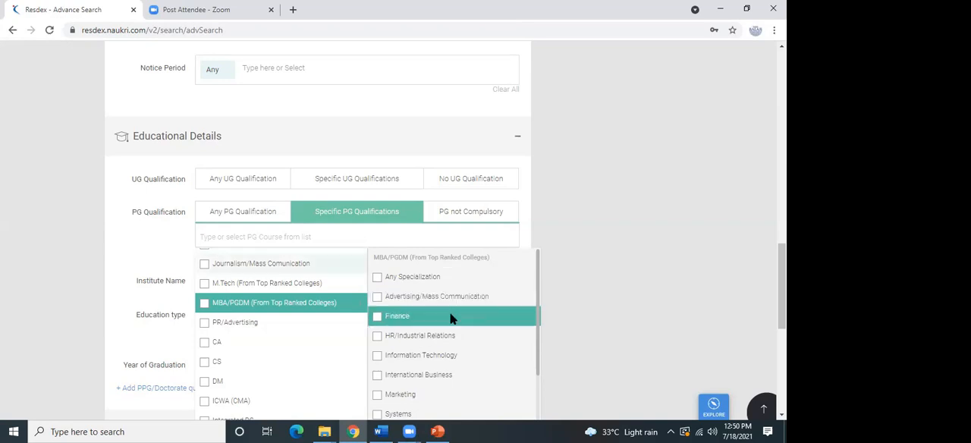
left_click(453, 334)
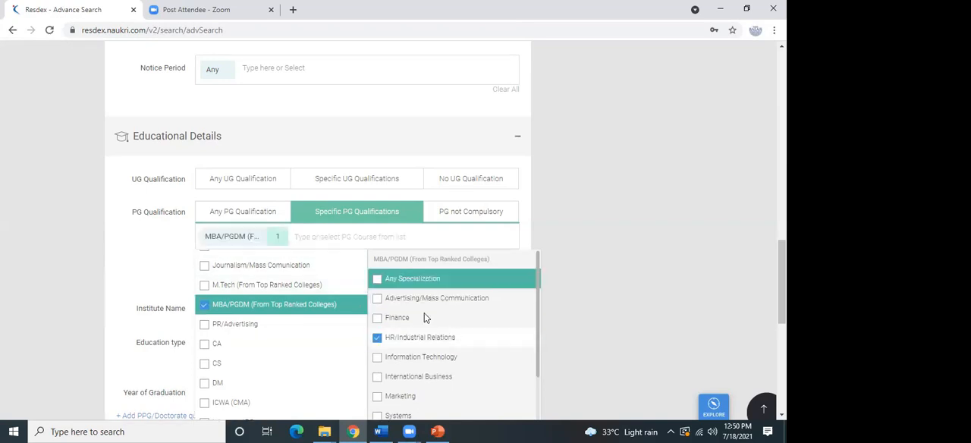
left_click(590, 226)
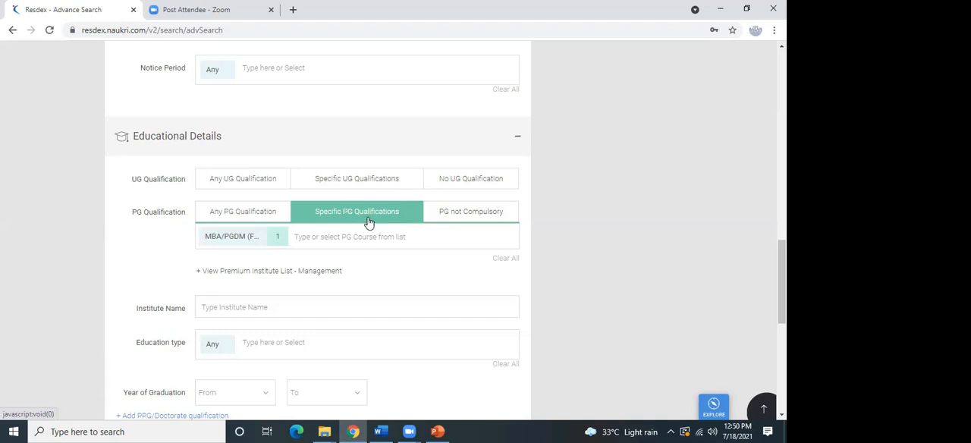
Set the UG qualification to Specific UG Qualifications and open its course list.
left_click(366, 188)
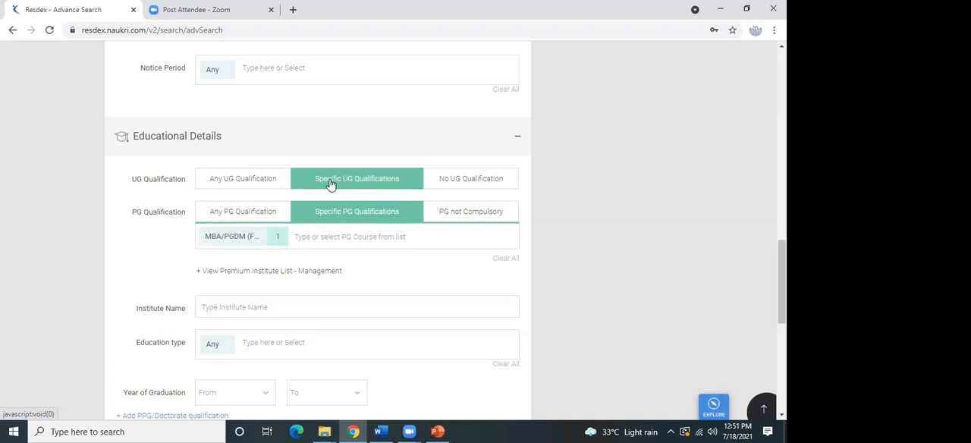
left_click(333, 186)
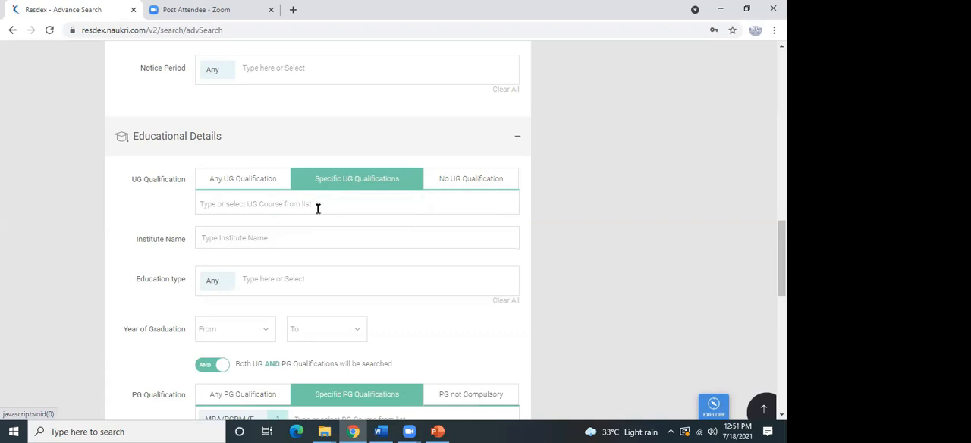
left_click(310, 204)
Try "bt" as the UG course, select Any Engineering instead, and deselect it again.
type("bt")
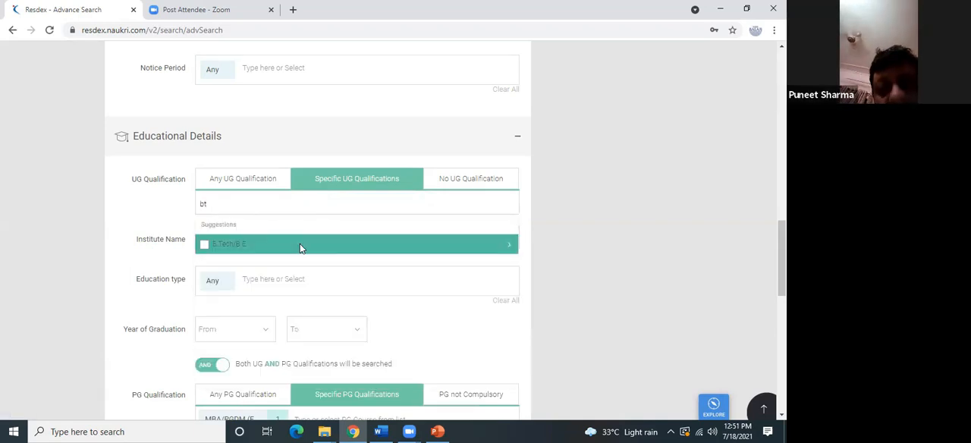
left_click(300, 244)
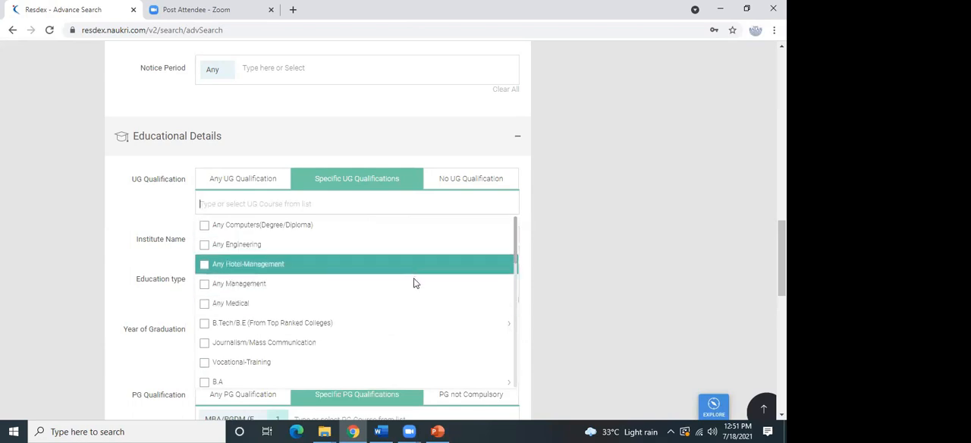
left_click(411, 252)
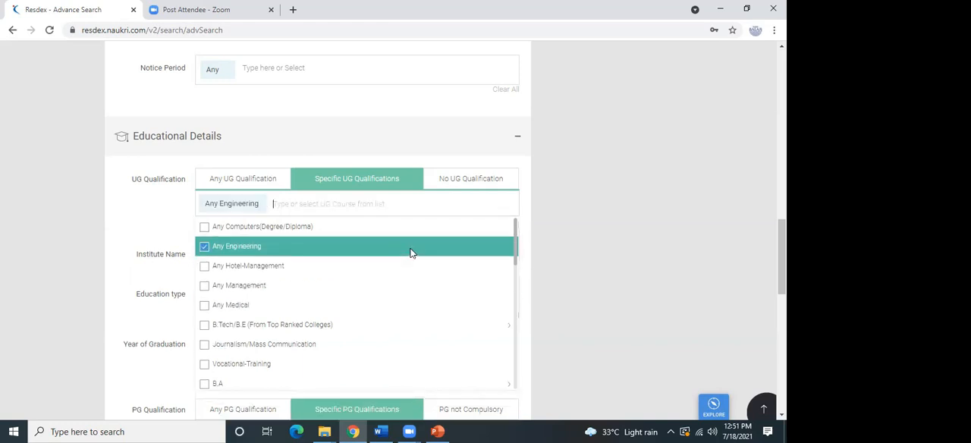
left_click(411, 251)
left_click_drag(516, 263, 532, 349)
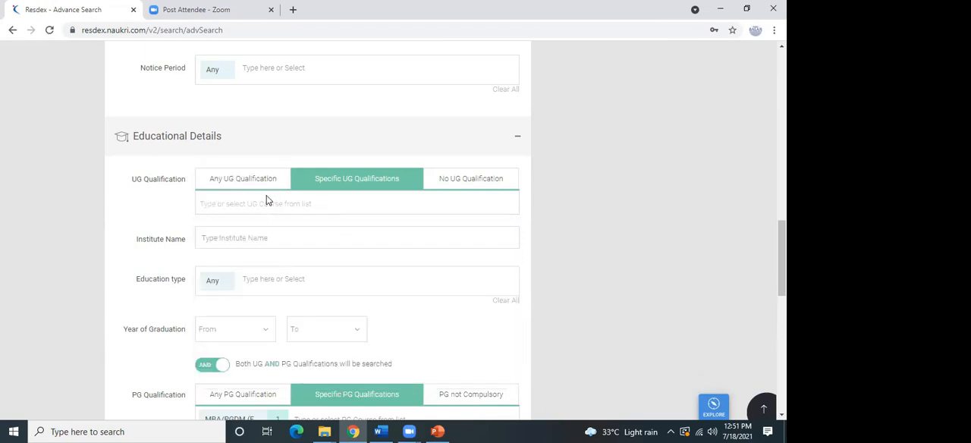
Add B.Tech/B.E. as the UG course through a search for "btech", and remove it again.
left_click(266, 199)
type("btech")
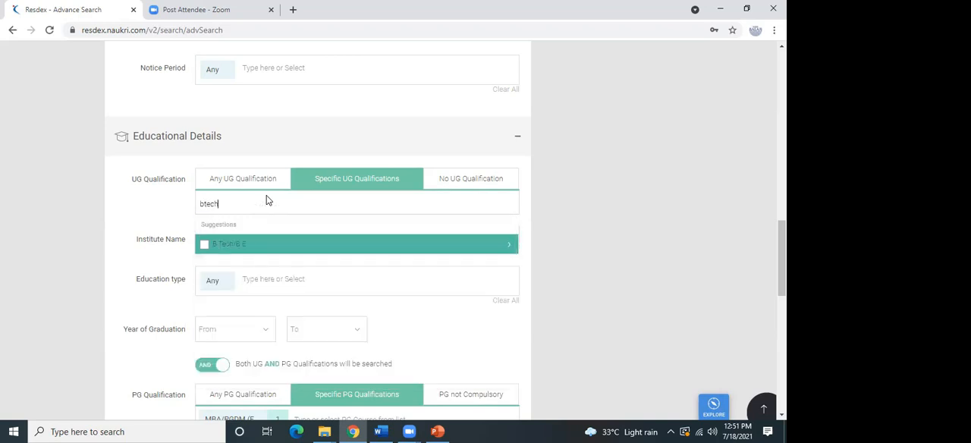
left_click(203, 245)
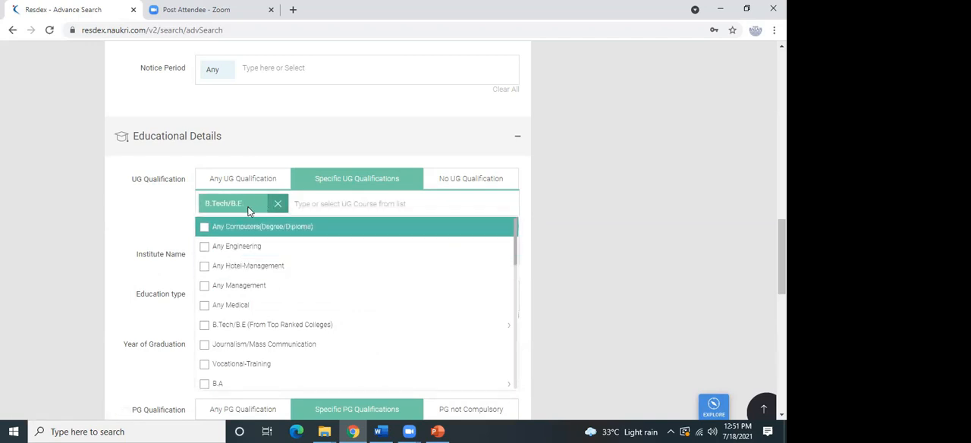
left_click(277, 205)
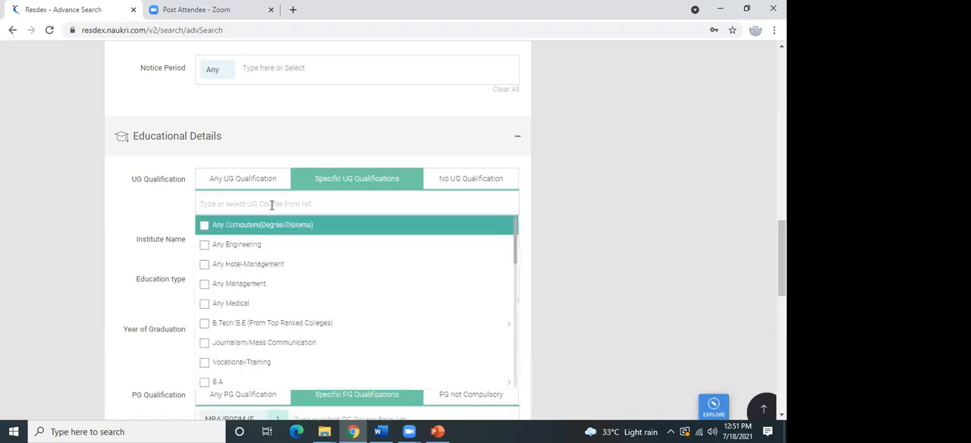
Search the UG courses for "bt" and look at the specializations offered under B.Tech/B.E.
type("bt")
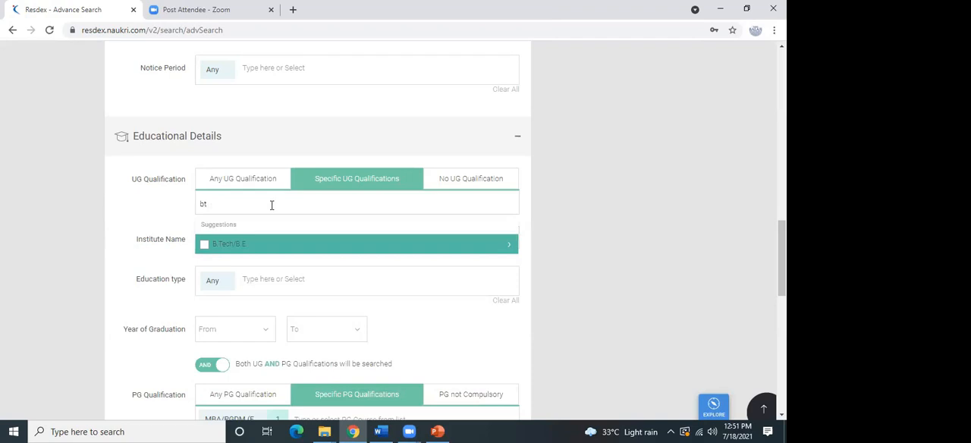
left_click(509, 245)
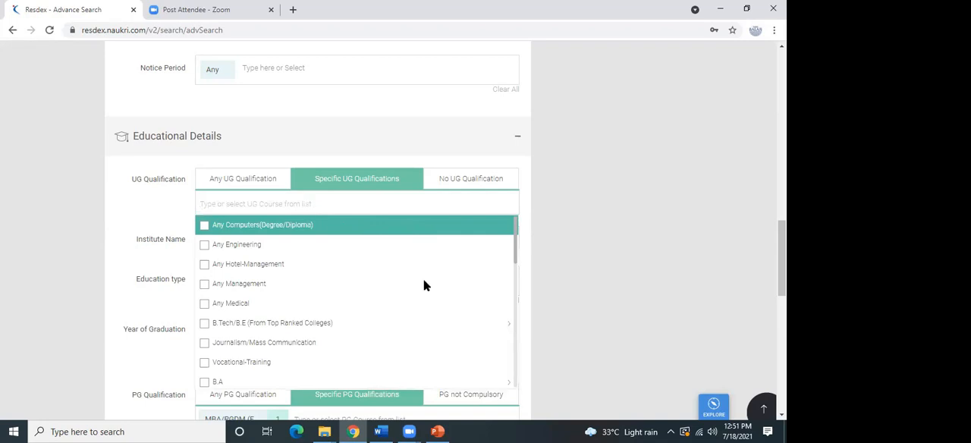
type("b")
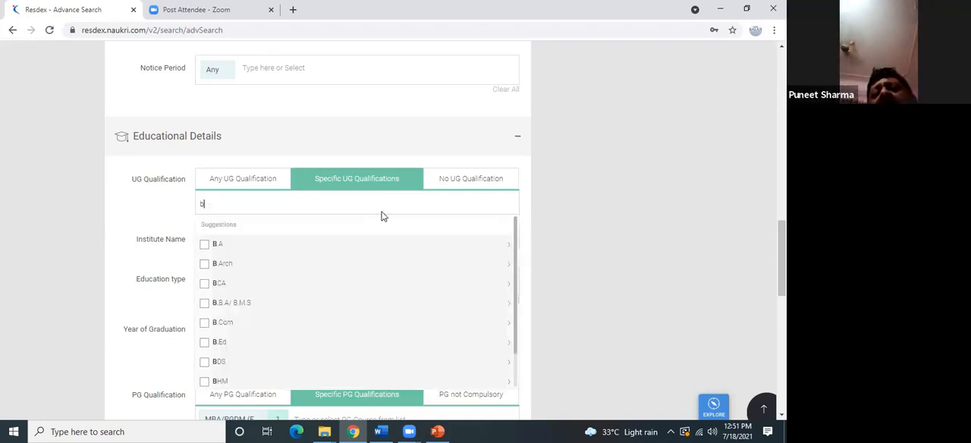
type("t")
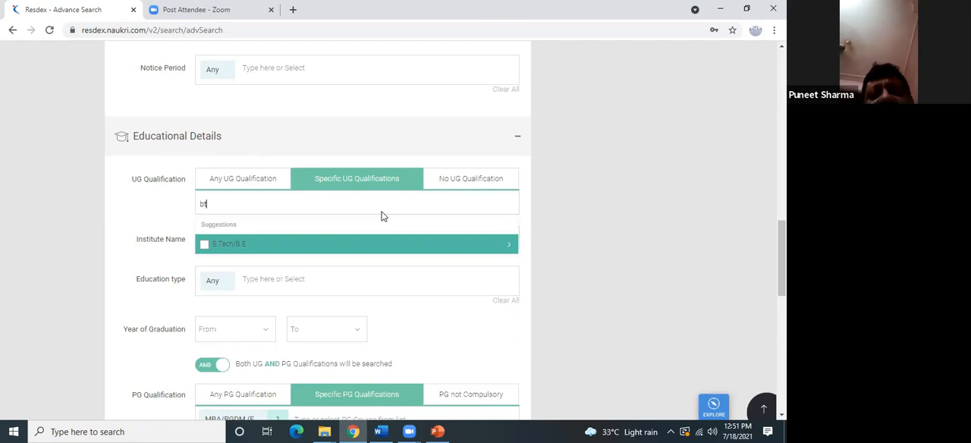
left_click(301, 248)
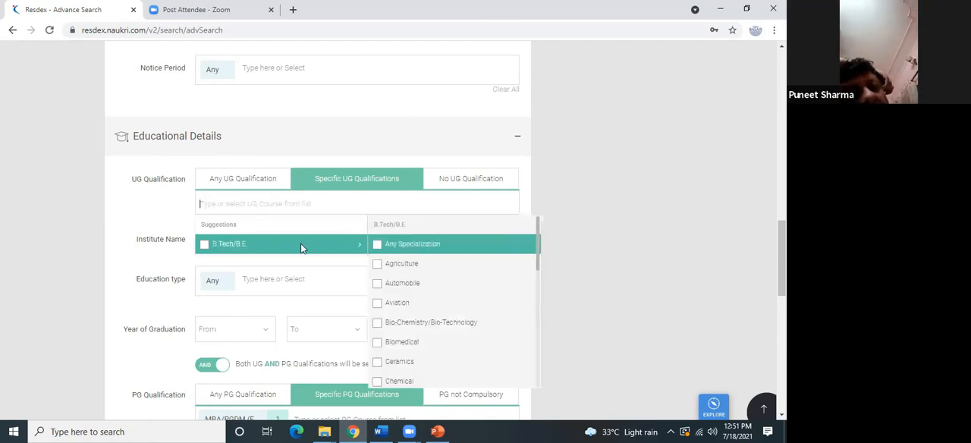
left_click(302, 212)
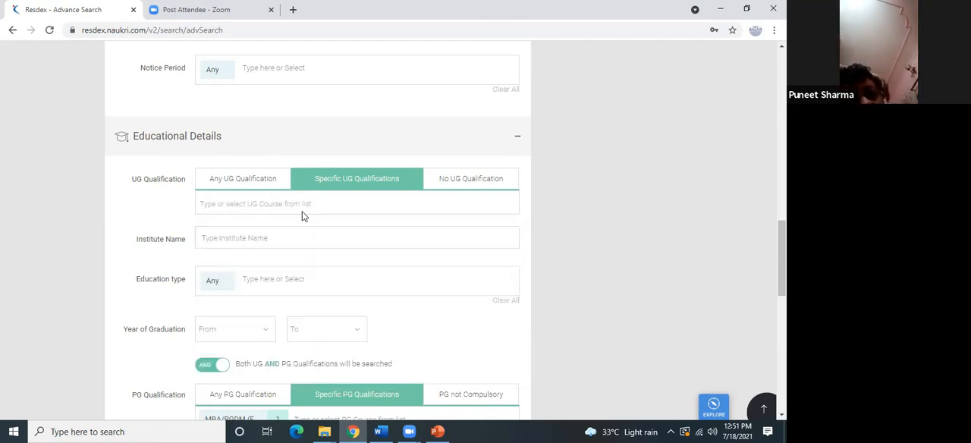
Search the UG courses for "btech" and remove Any from the UG education type.
left_click(300, 203)
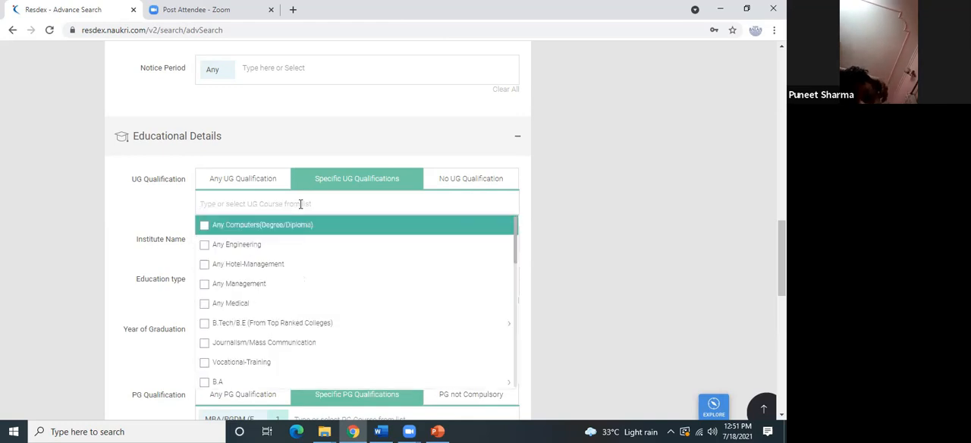
type("bt")
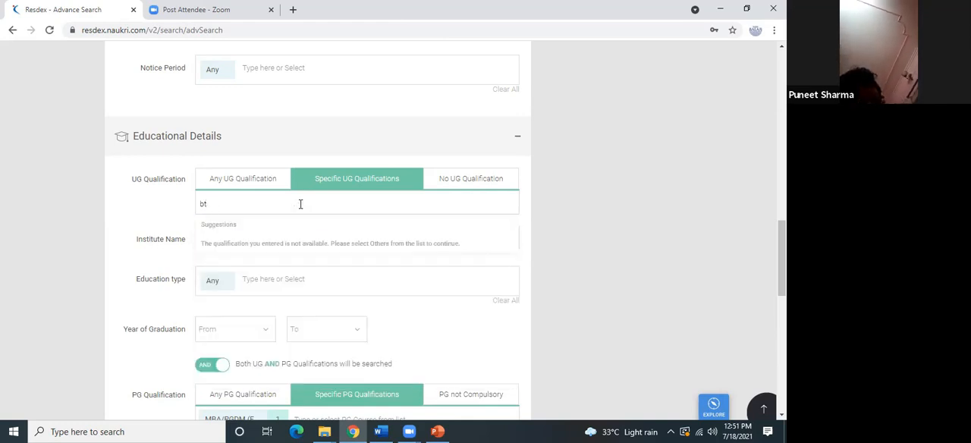
type("aech")
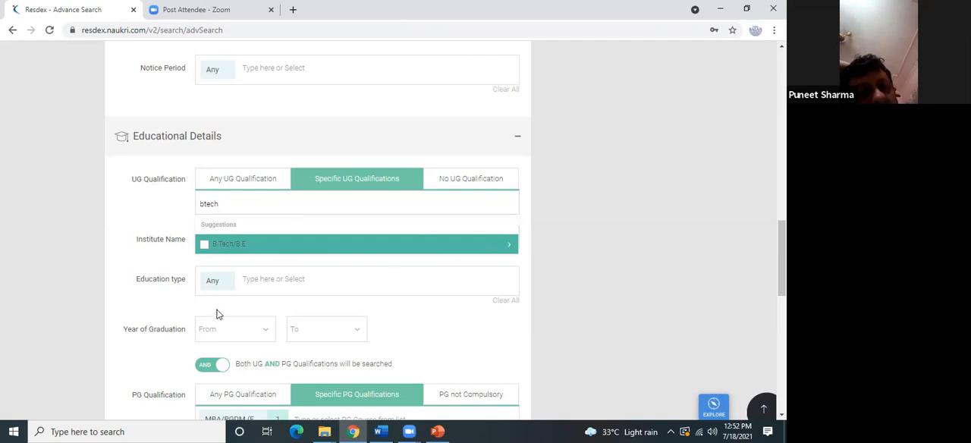
left_click(224, 282)
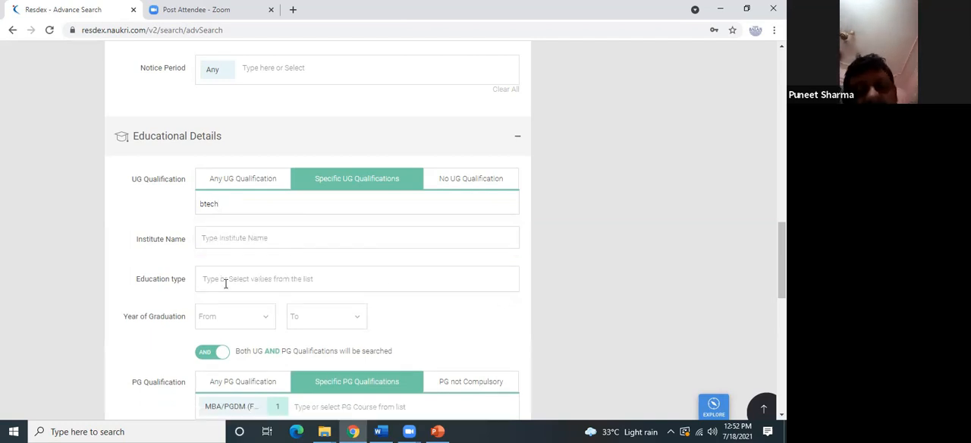
left_click(243, 202)
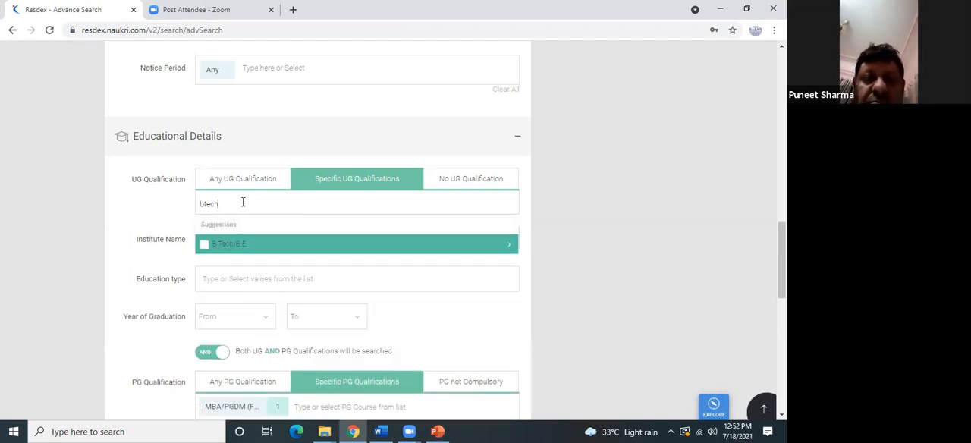
left_click(258, 245)
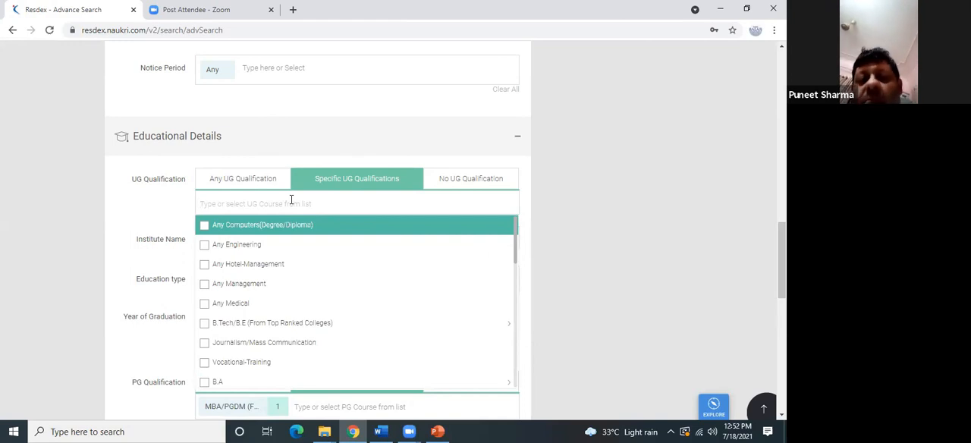
Add B.Tech/B.E. with any specialization as the UG course through a search for "btech".
type("bt")
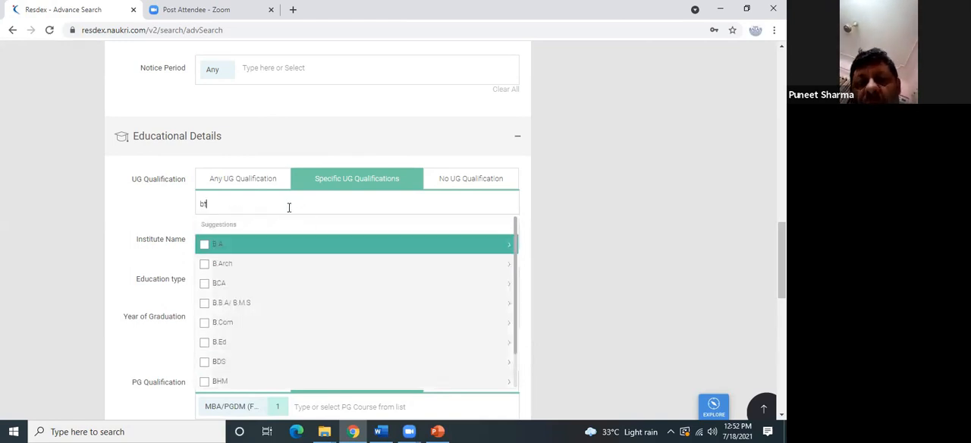
left_click(282, 244)
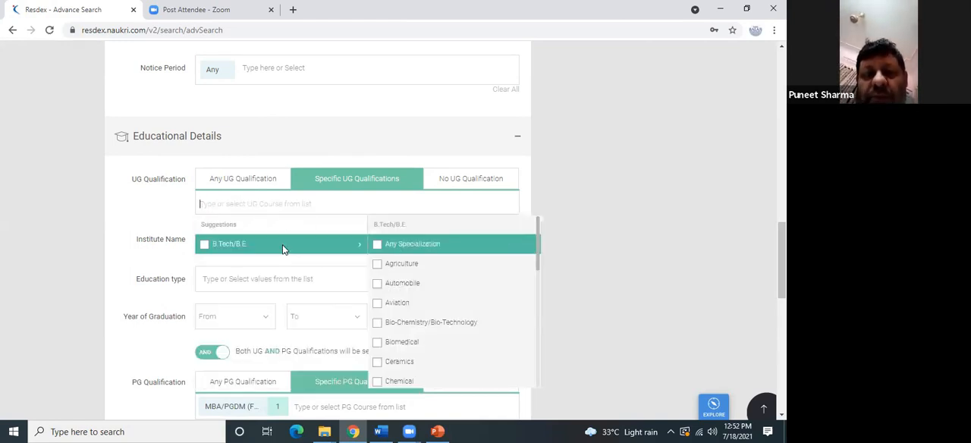
left_click(606, 241)
left_click(452, 206)
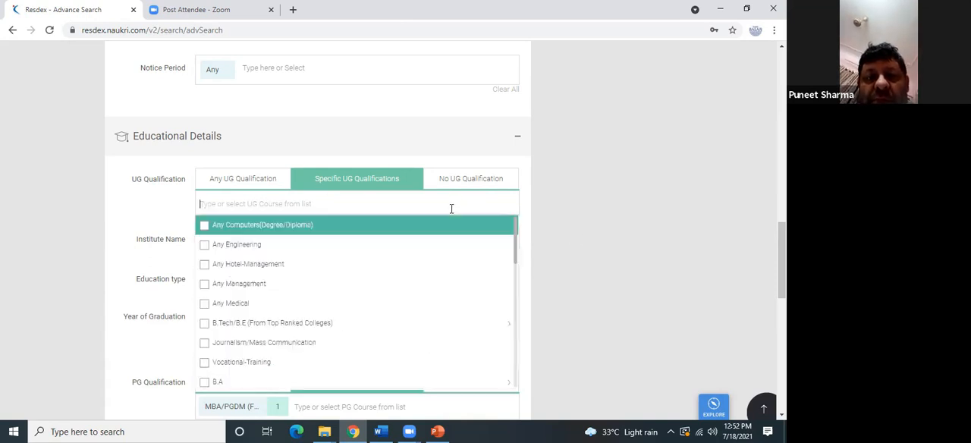
type("btech")
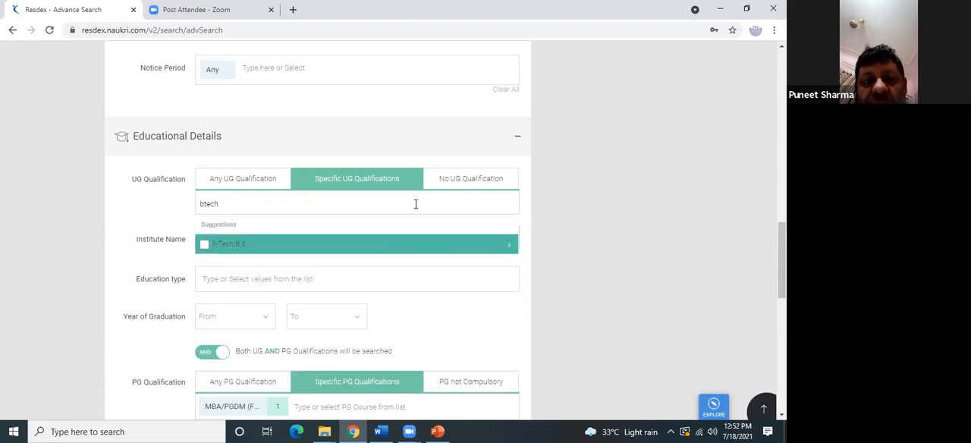
left_click(204, 244)
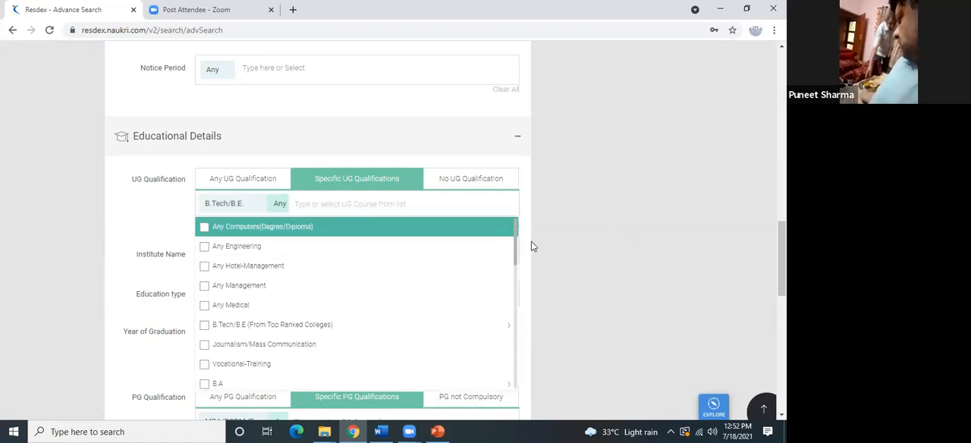
Browse the specializations of B.Tech/B.E. in the UG course list and choose Chemical.
left_click_drag(515, 258, 512, 337)
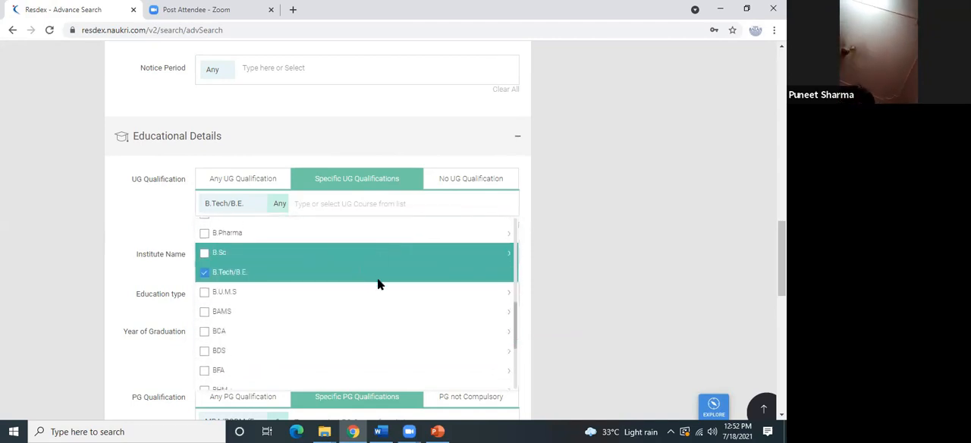
mouse_move(361, 276)
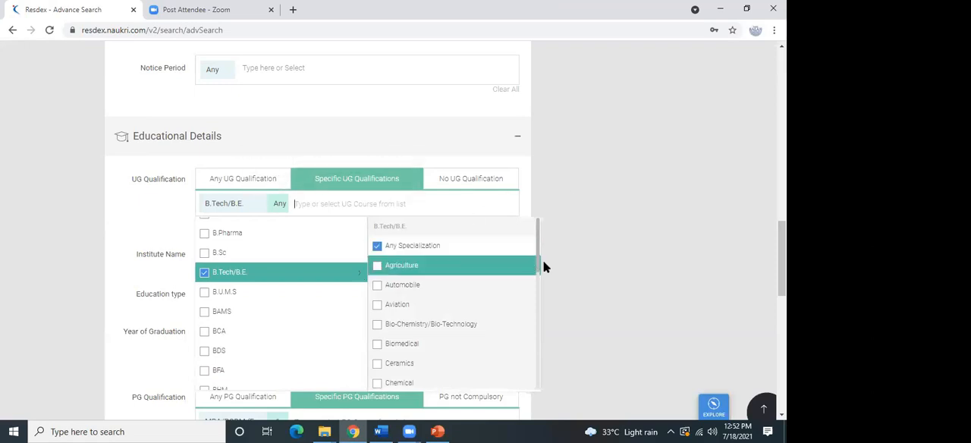
left_click_drag(538, 265, 504, 317)
scroll(506, 314, "up", 5)
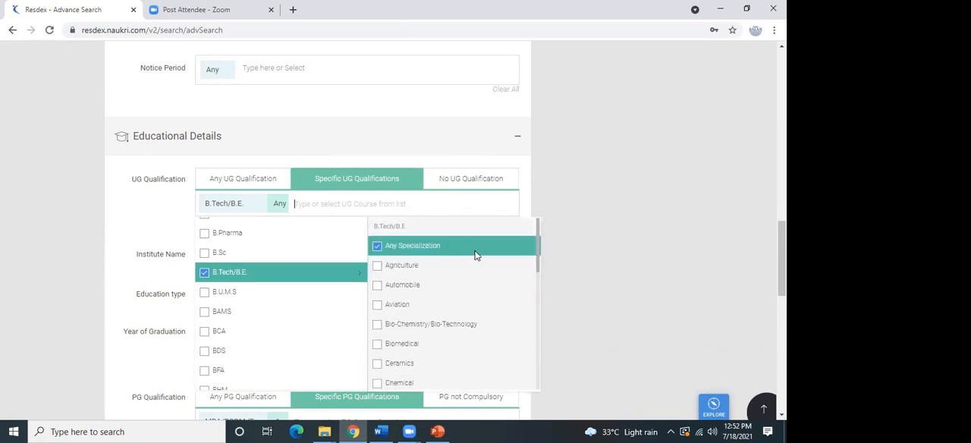
scroll(474, 273, "down", 2)
scroll(463, 262, "up", 2)
scroll(456, 273, "down", 4)
scroll(429, 265, "down", 3)
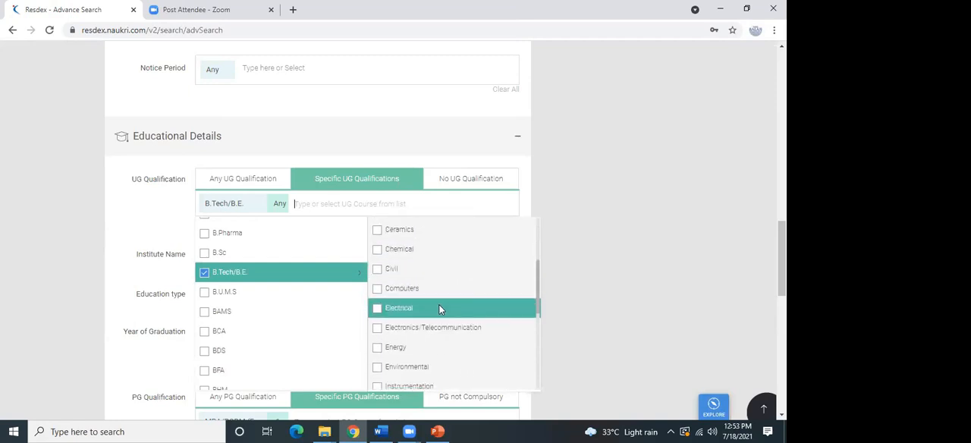
scroll(438, 307, "up", 2)
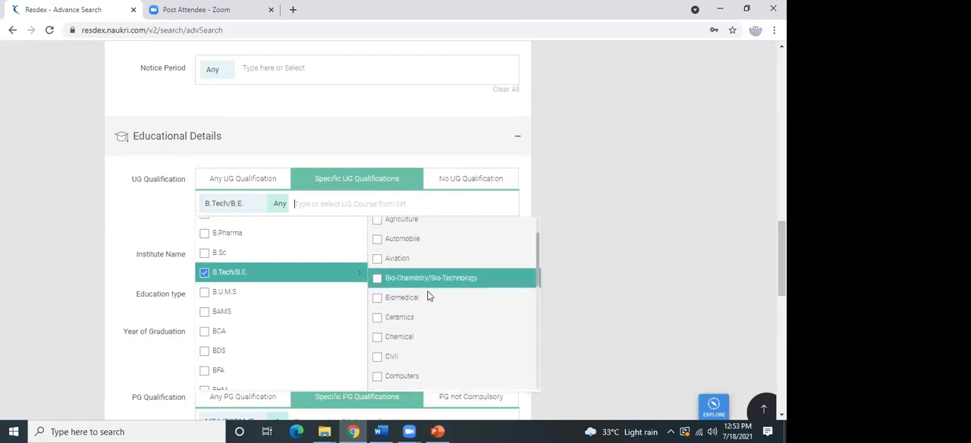
scroll(428, 300, "down", 1)
scroll(425, 298, "up", 2)
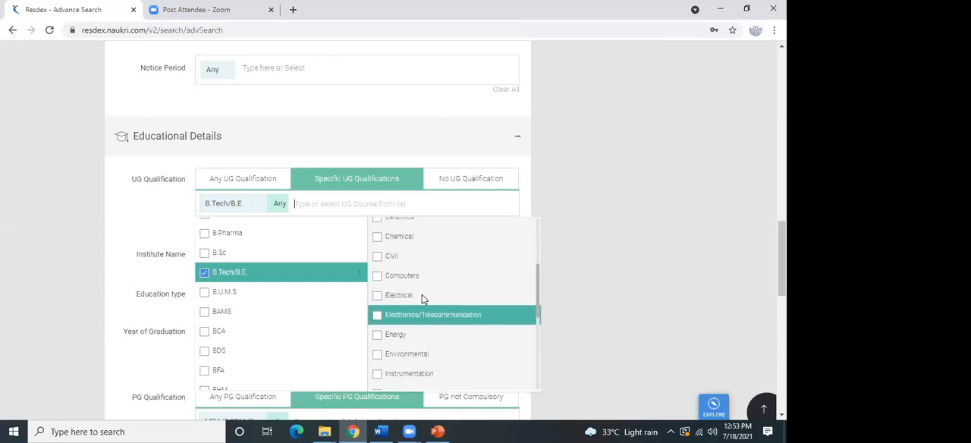
left_click(423, 296)
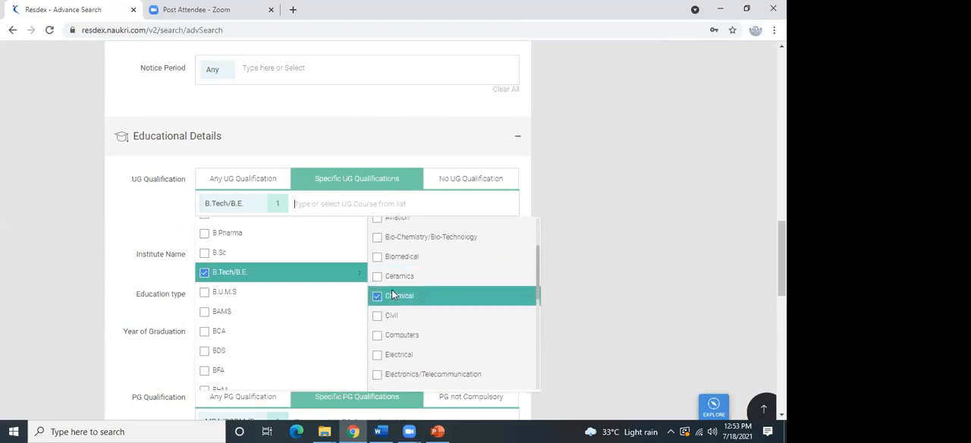
left_click(746, 169)
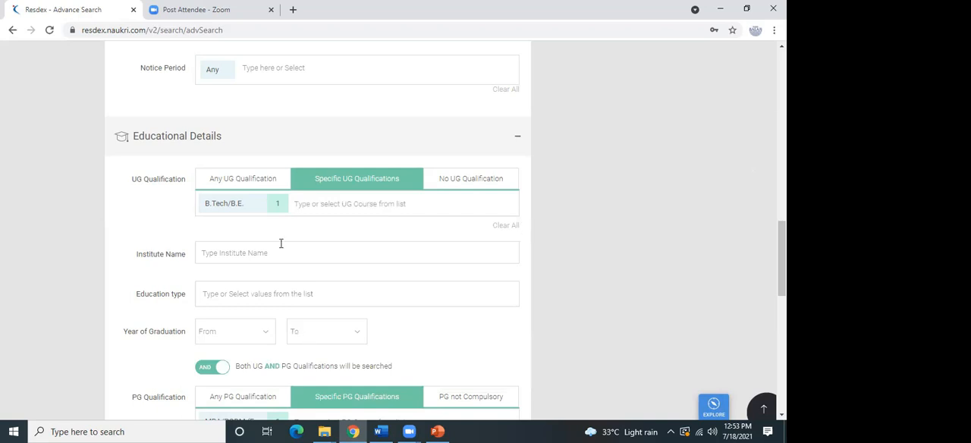
Remove B.Tech/B.E. from the UG qualification and MBA/PGDM from the PG qualification.
mouse_move(277, 206)
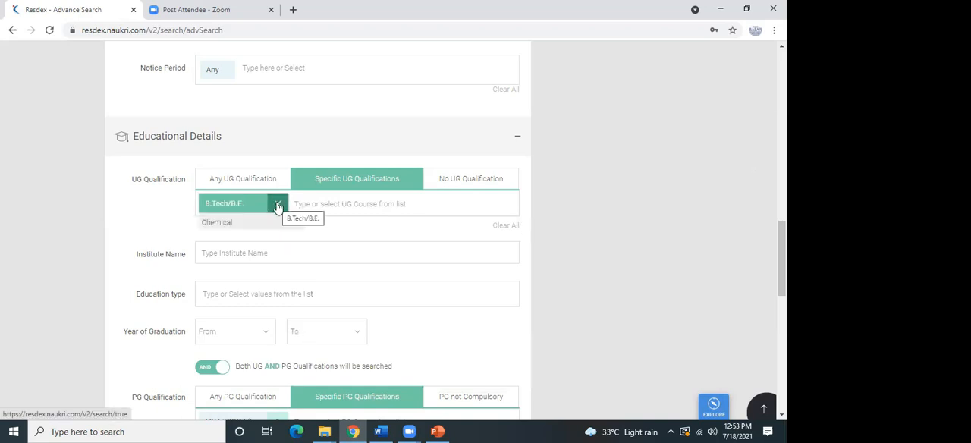
left_click(277, 205)
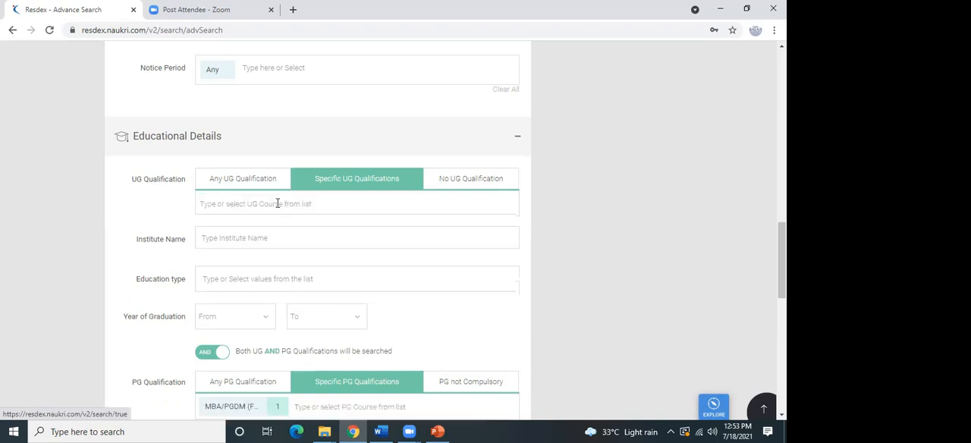
scroll(441, 227, "down", 2)
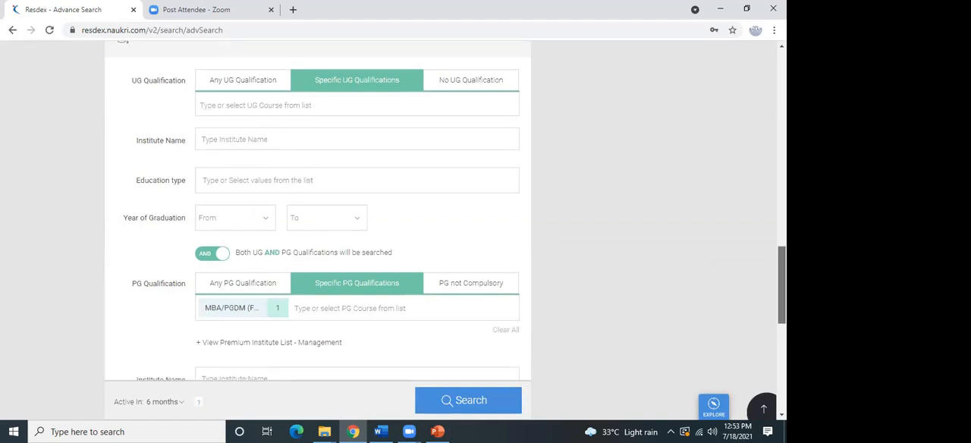
scroll(398, 165, "down", 2)
left_click(283, 172)
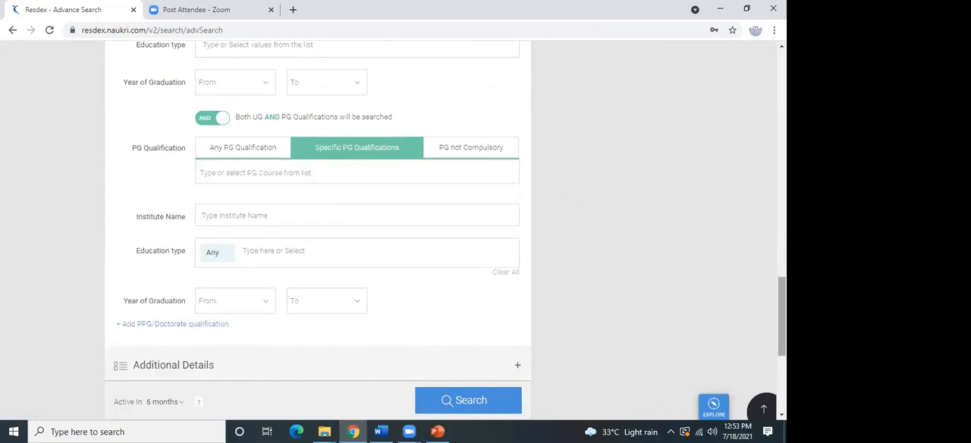
Expand the Additional Details section and look at the candidate category, diversity, age and work permit options.
scroll(781, 303, "down", 3)
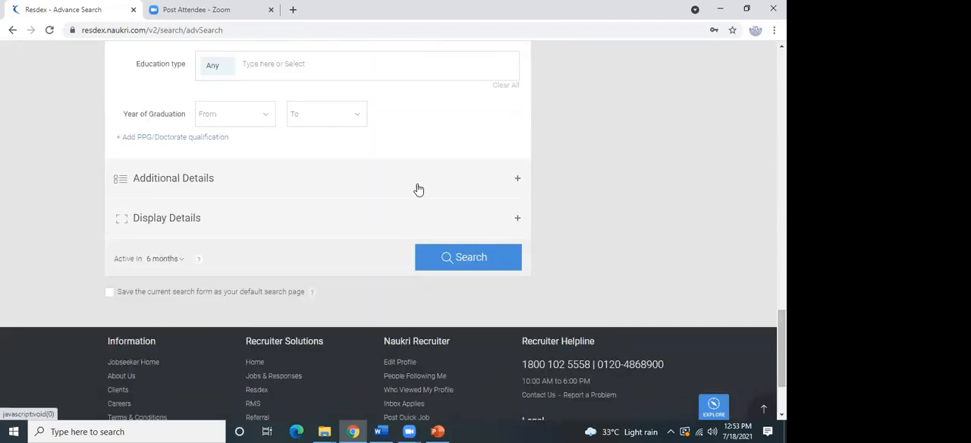
left_click(418, 187)
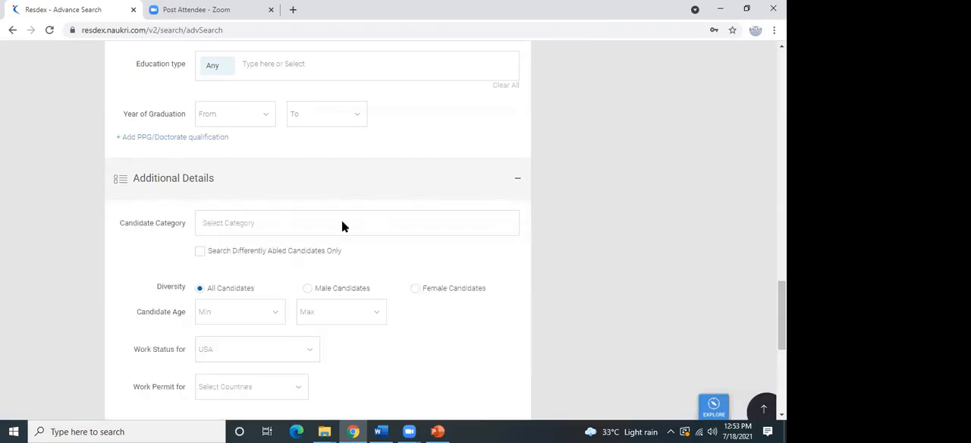
left_click(341, 227)
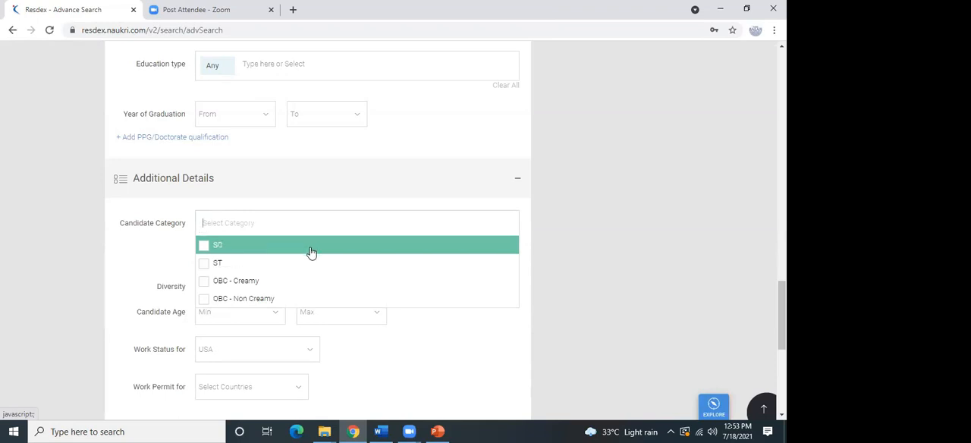
left_click(578, 199)
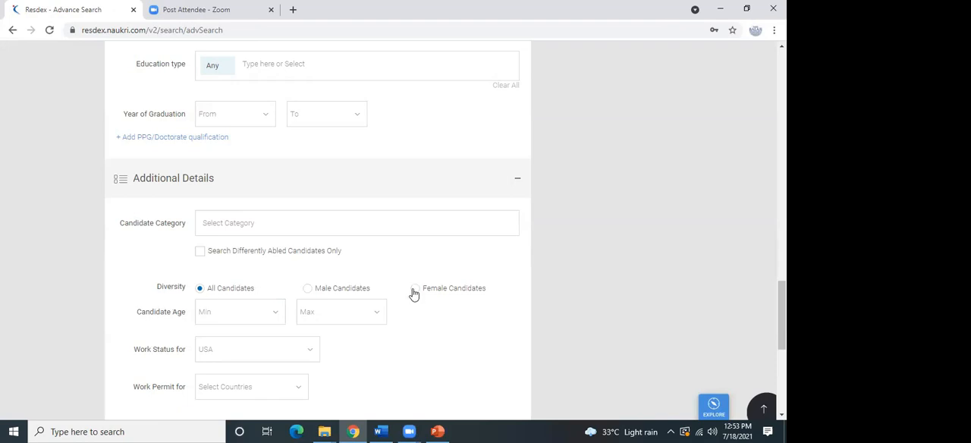
scroll(782, 318, "down", 2)
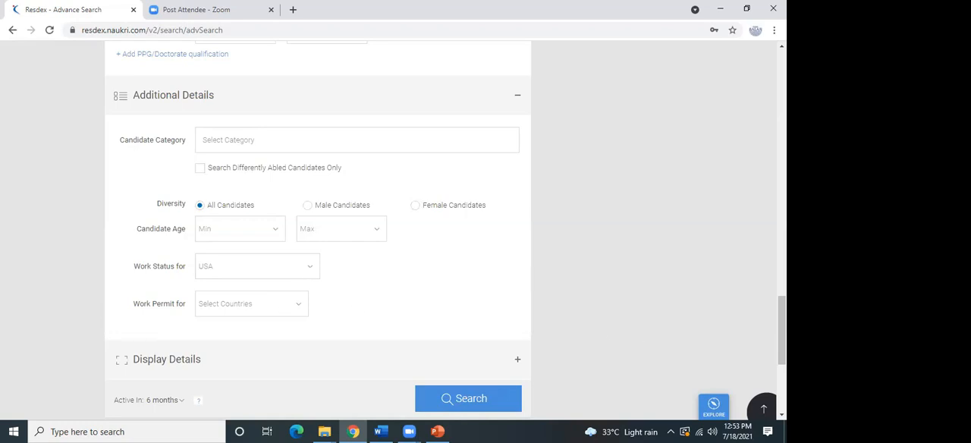
Browse the Active In periods and set the filter to All Resumes.
scroll(577, 227, "down", 3)
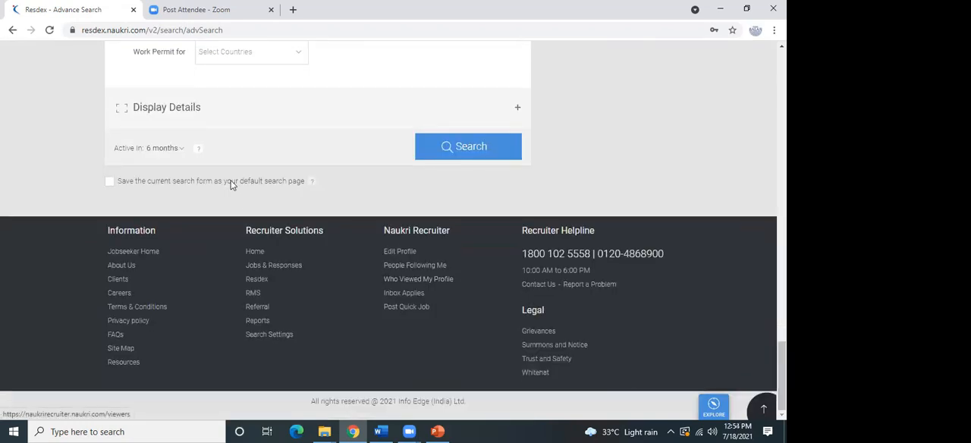
left_click(169, 152)
scroll(186, 190, "down", 1)
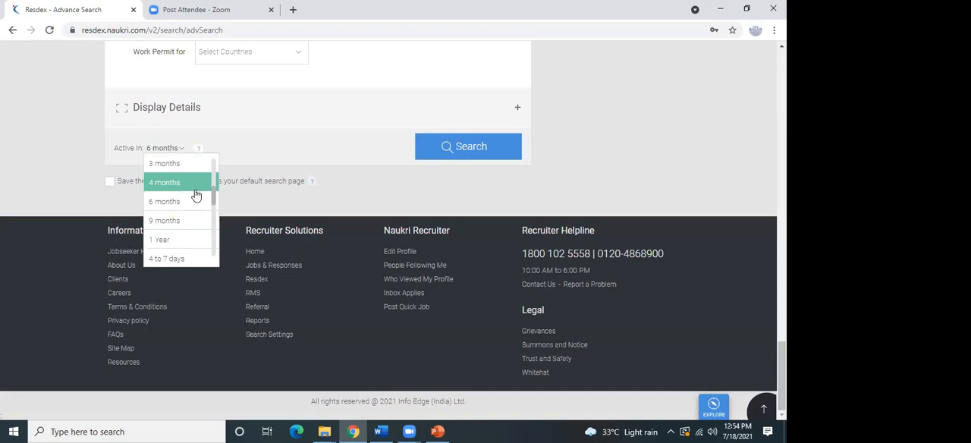
left_click_drag(213, 192, 221, 244)
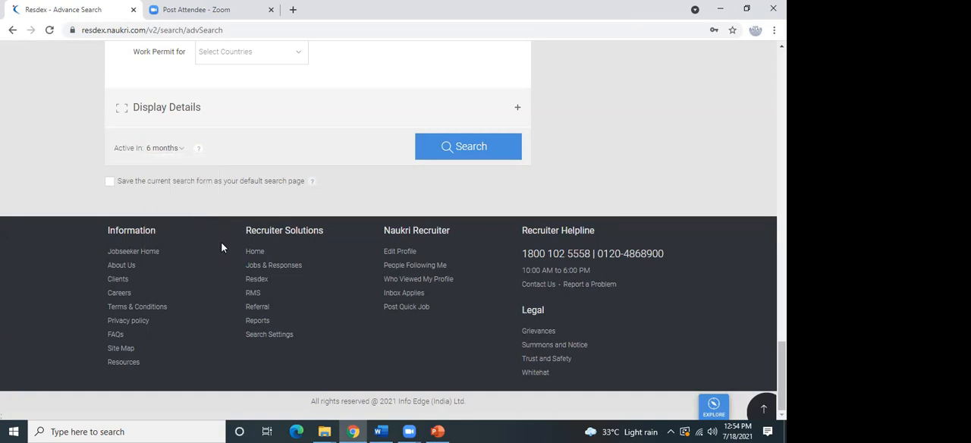
left_click(183, 152)
left_click_drag(214, 198, 212, 163)
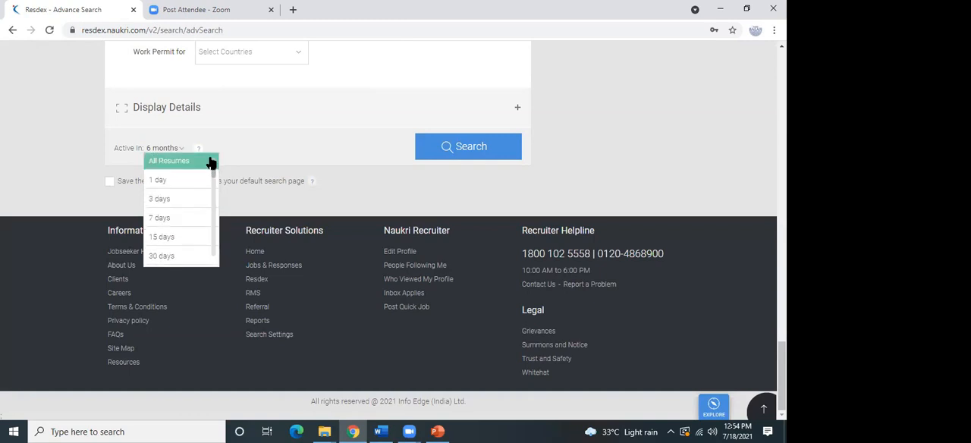
left_click(170, 163)
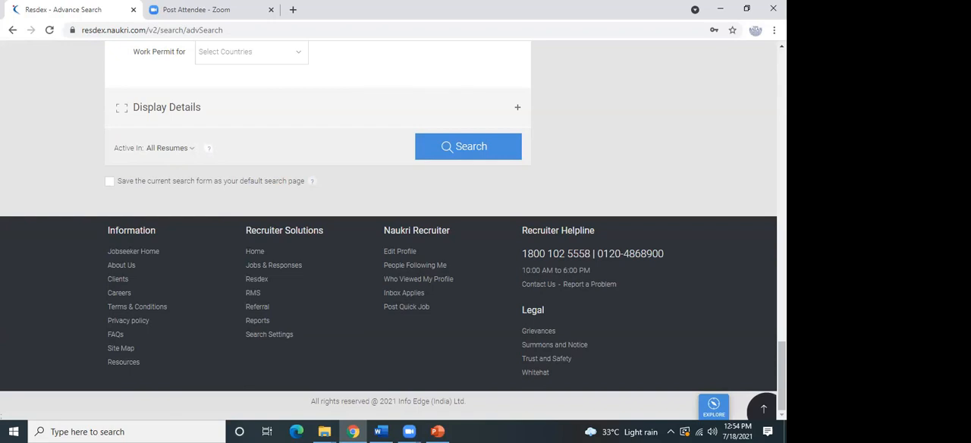
Review the filled-in search criteria and set the education condition to search either UG or PG qualifications.
left_click_drag(782, 380, 768, 76)
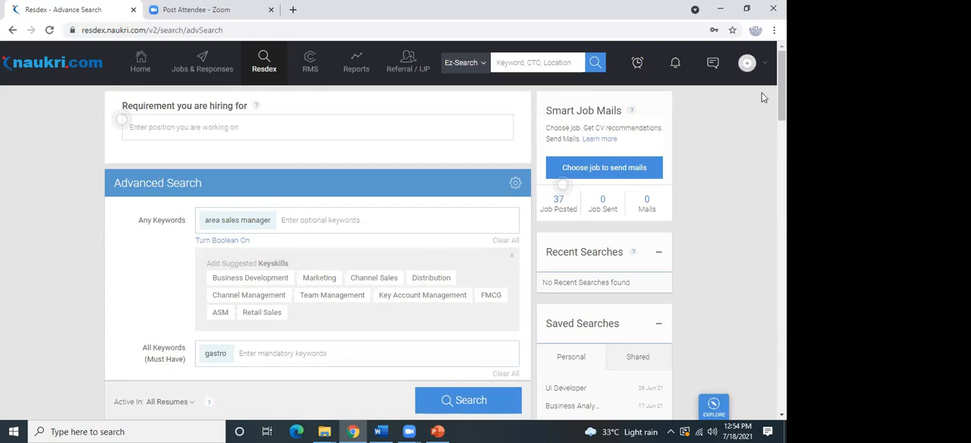
scroll(393, 228, "down", 1)
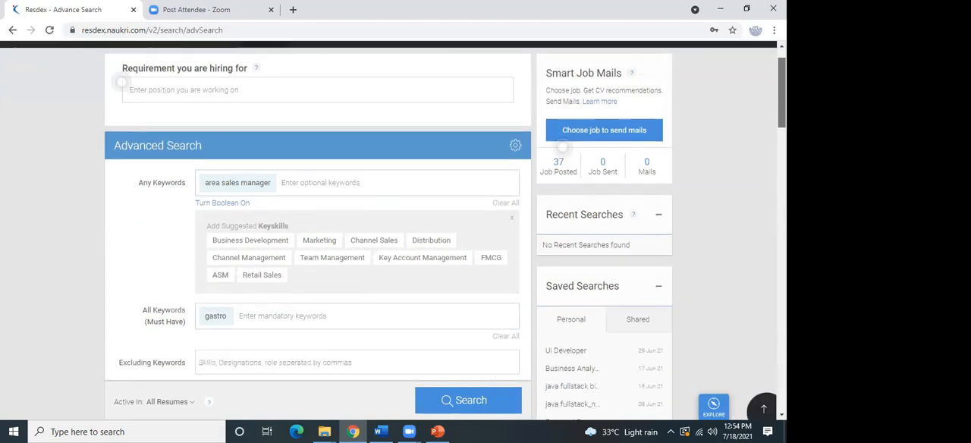
scroll(393, 227, "down", 1)
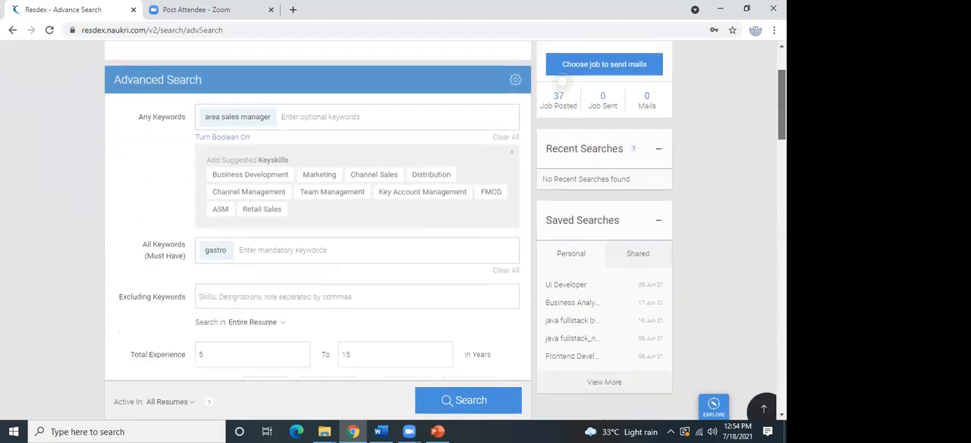
scroll(393, 228, "down", 1)
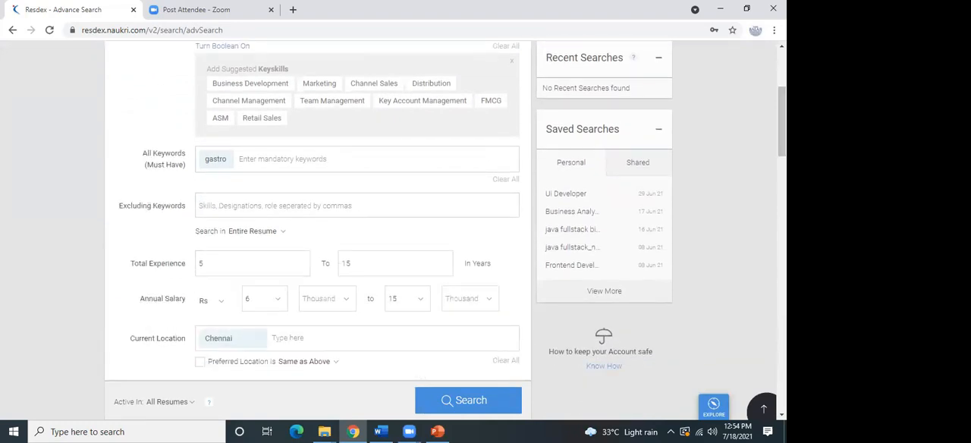
scroll(446, 209, "down", 2)
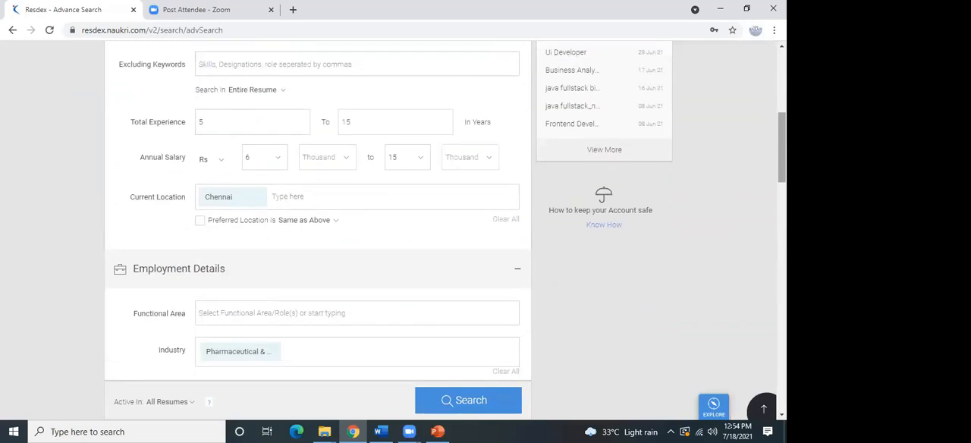
scroll(446, 210, "down", 4)
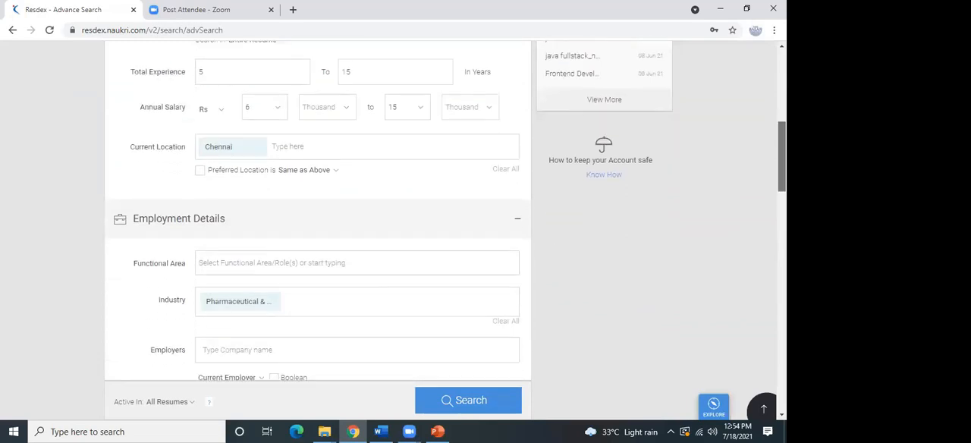
scroll(319, 228, "down", 4)
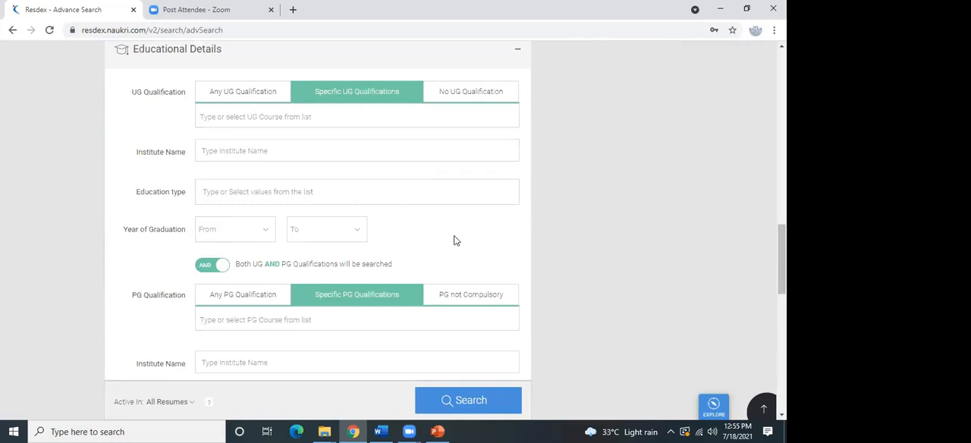
left_click(220, 269)
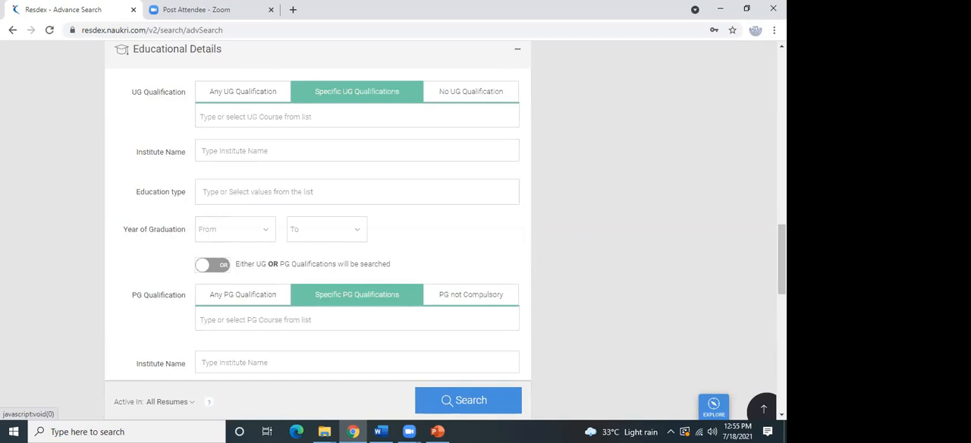
Run the advanced resume search with the current filters.
scroll(319, 228, "up", 5)
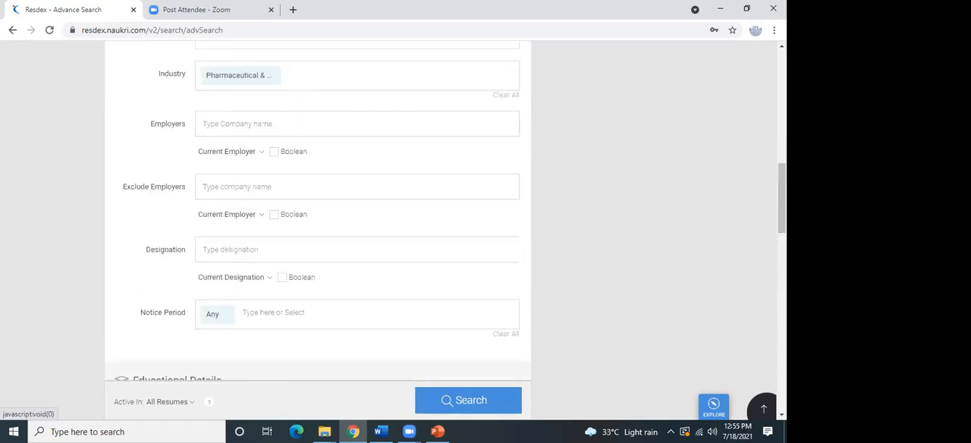
scroll(319, 228, "down", 9)
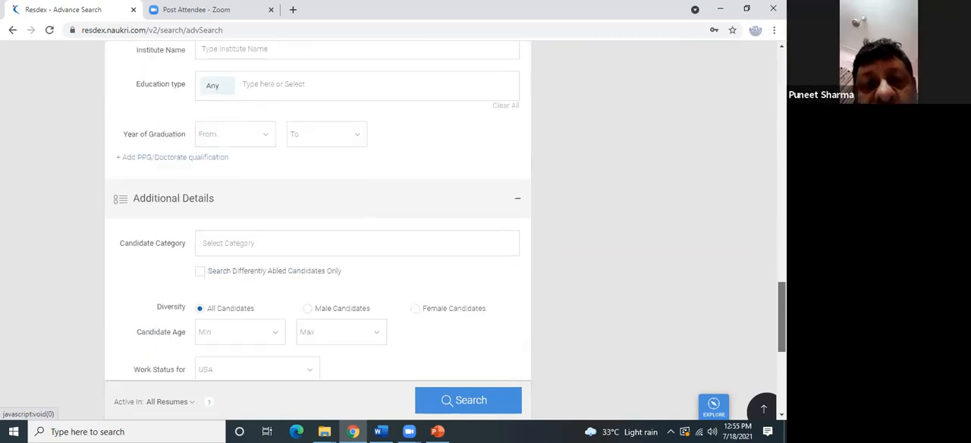
scroll(450, 236, "down", 3)
scroll(450, 236, "down", 4)
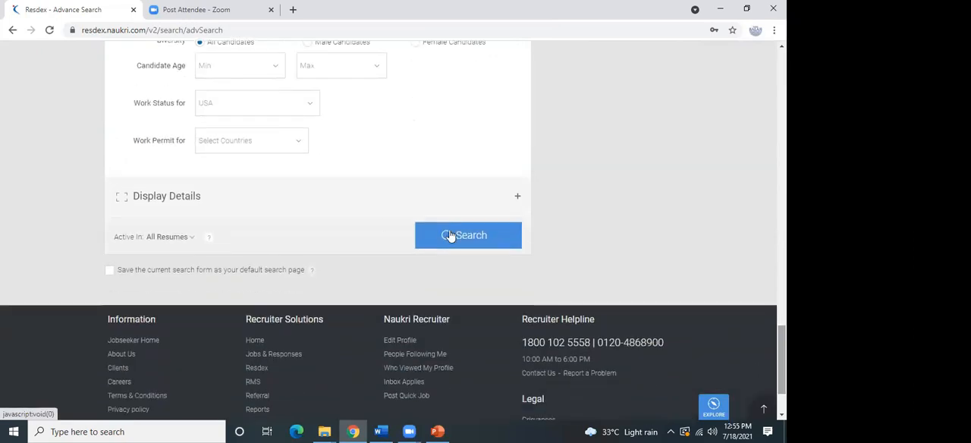
left_click(489, 241)
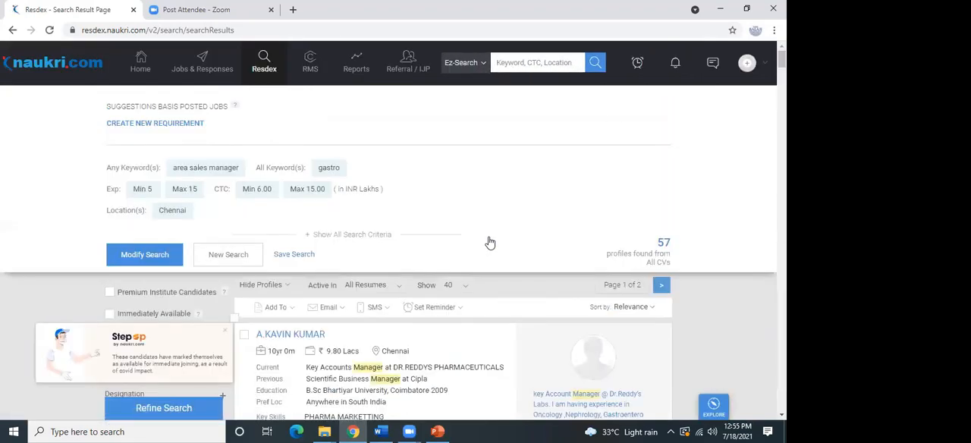
Look through the candidate profiles in the search results, comparing their designations, employers, salaries and highlighted keywords.
scroll(489, 243, "down", 3)
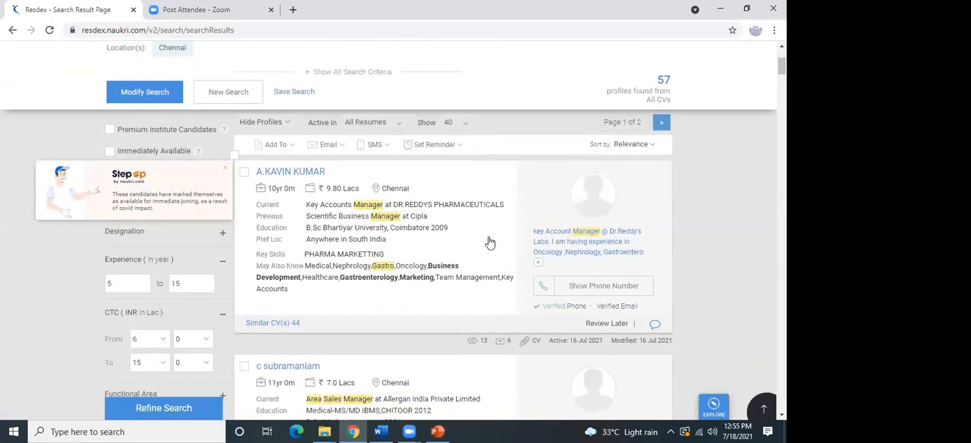
scroll(489, 243, "down", 1)
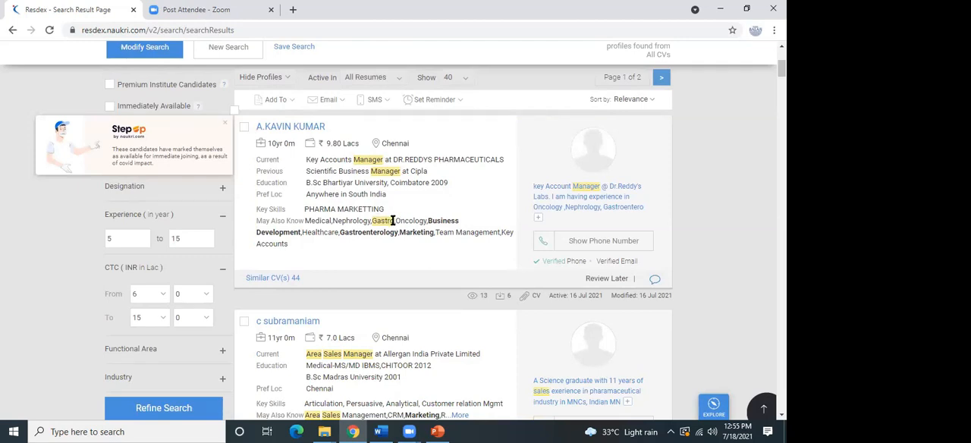
scroll(393, 220, "down", 2)
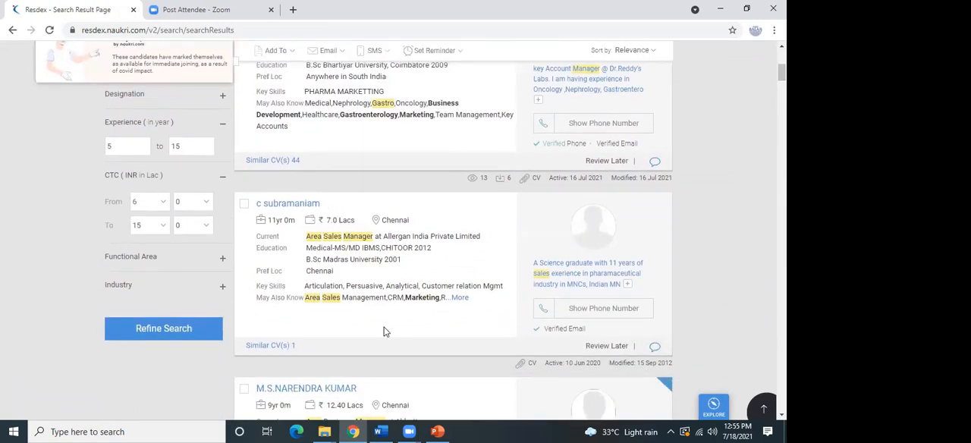
scroll(402, 347, "down", 3)
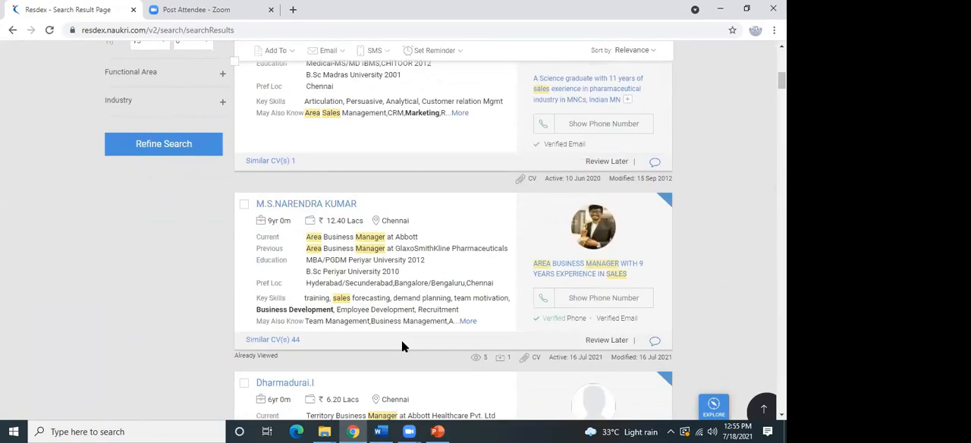
scroll(402, 347, "down", 3)
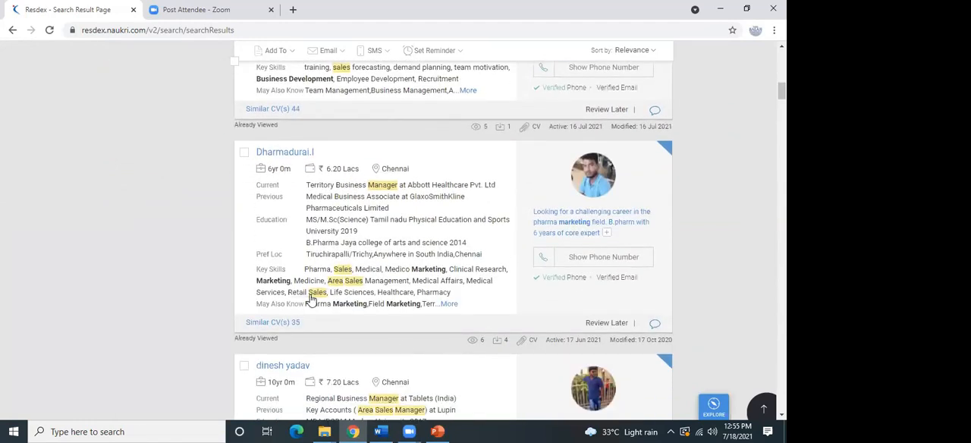
scroll(310, 300, "down", 1)
scroll(310, 300, "down", 4)
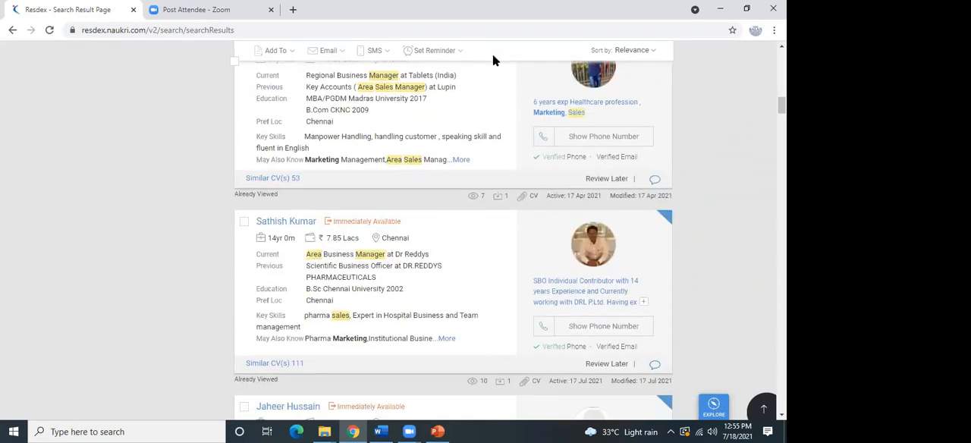
left_click(445, 175)
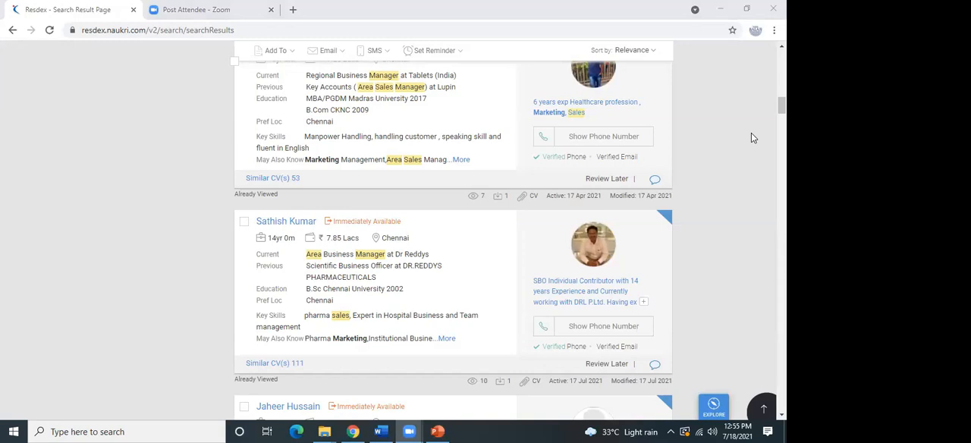
left_click_drag(782, 106, 782, 65)
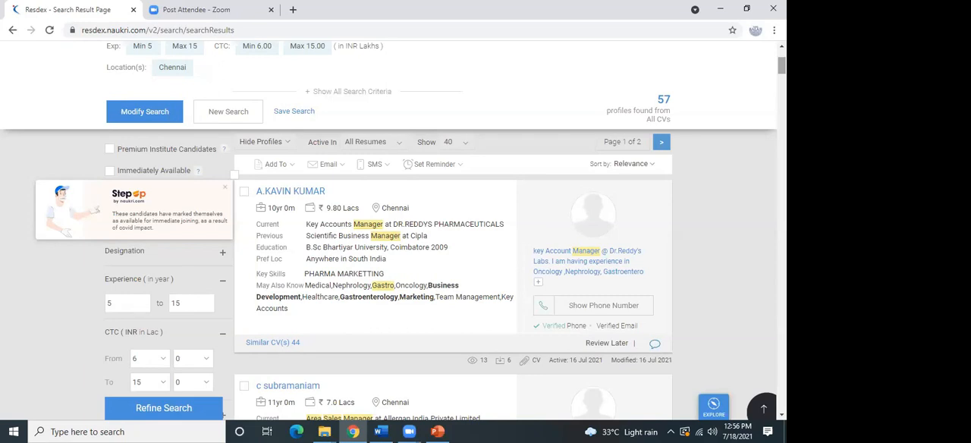
Reveal the phone number of the first candidate in the results and check the applied search criteria.
left_click(603, 305)
scroll(619, 309, "down", 2)
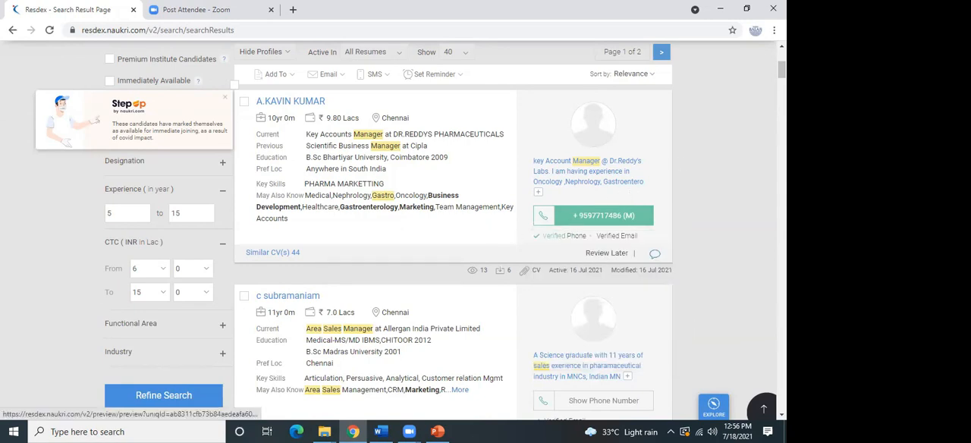
scroll(393, 230, "up", 3)
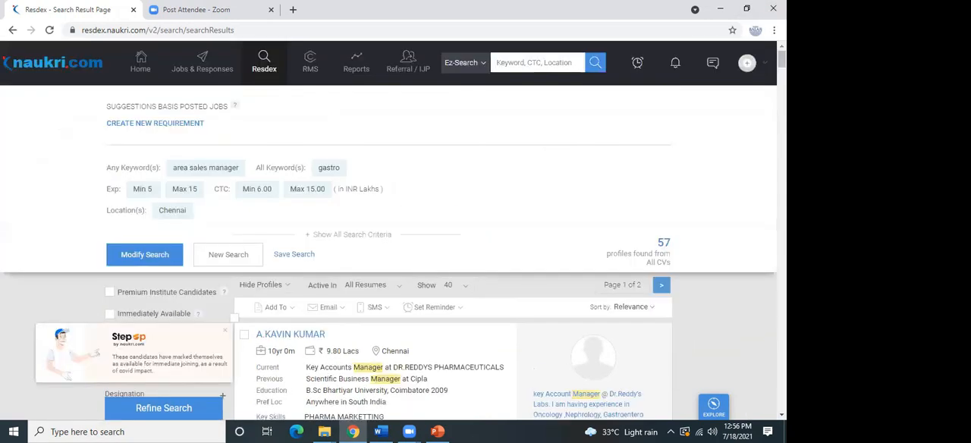
scroll(393, 230, "down", 2)
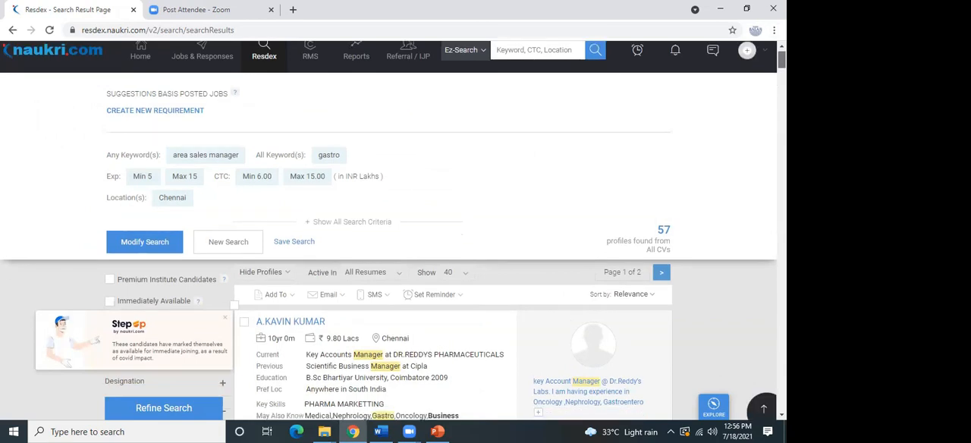
scroll(394, 230, "up", 2)
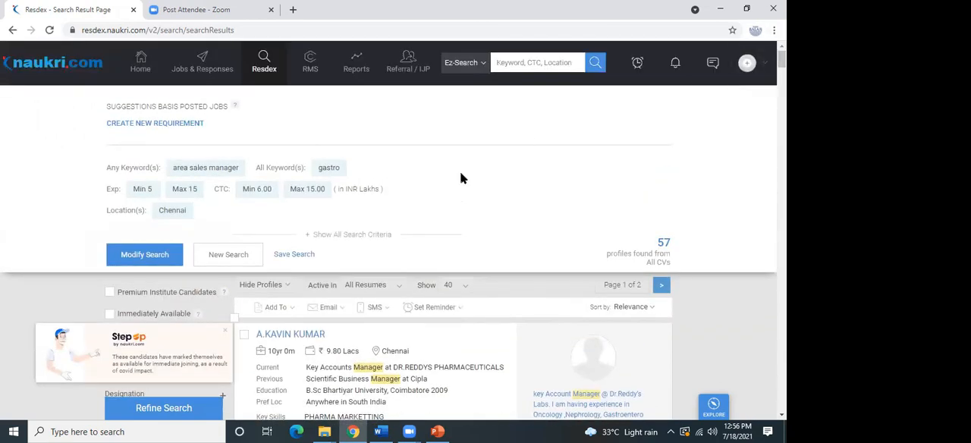
Open the first candidate's full profile and dismiss the Google Meet/Hangout interview promotion.
left_click(289, 335)
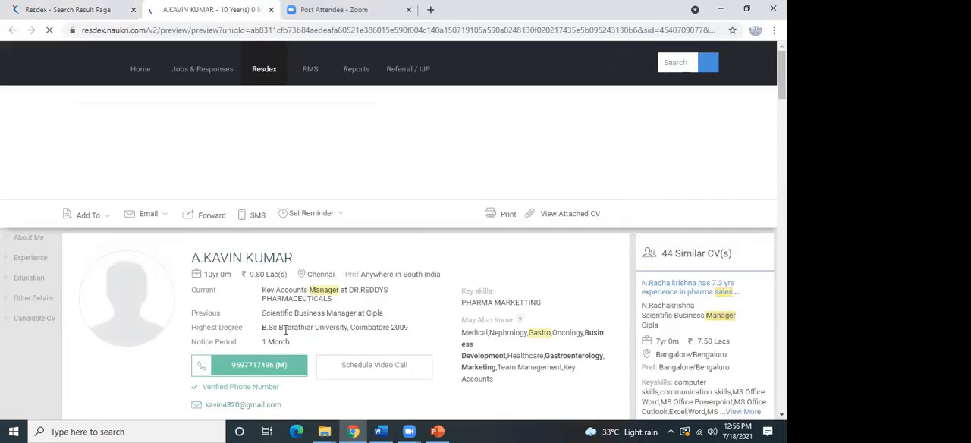
scroll(286, 330, "down", 3)
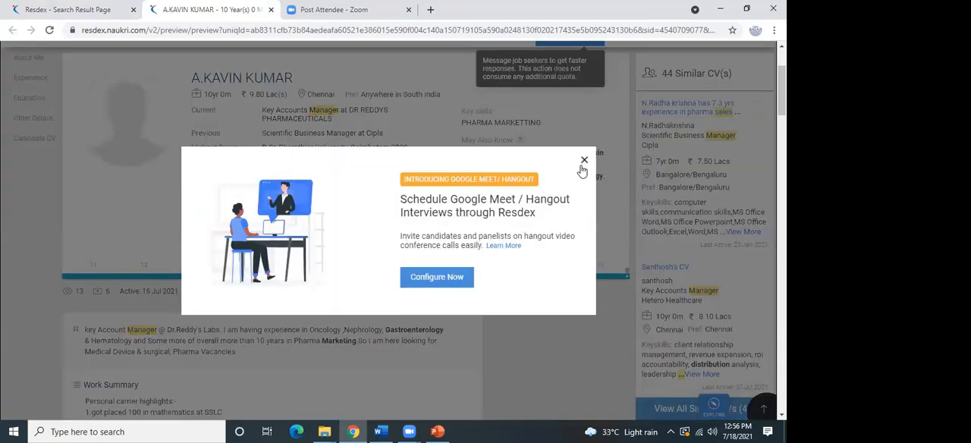
left_click(585, 161)
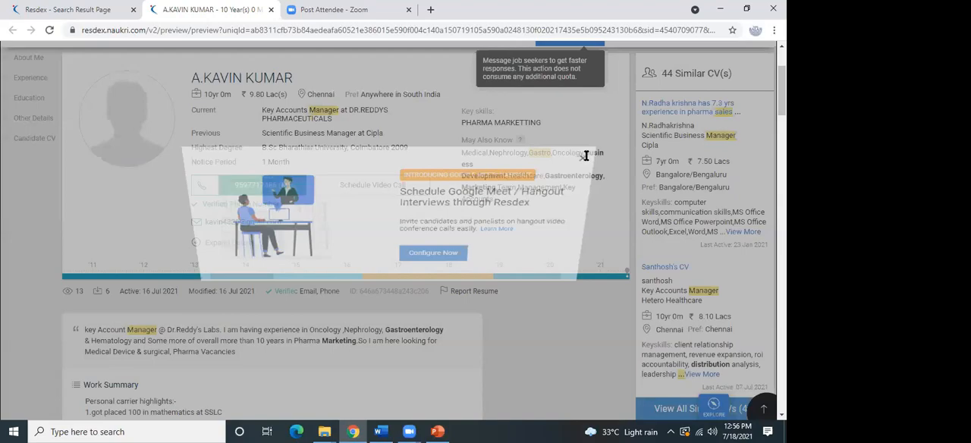
Read the candidate's work summary, employment history and other details in the profile.
scroll(585, 161, "down", 1)
scroll(586, 160, "down", 6)
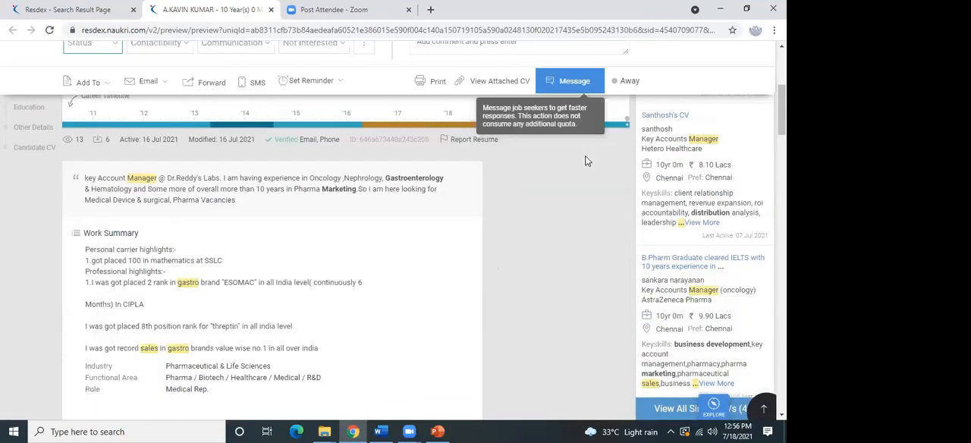
scroll(585, 162, "down", 3)
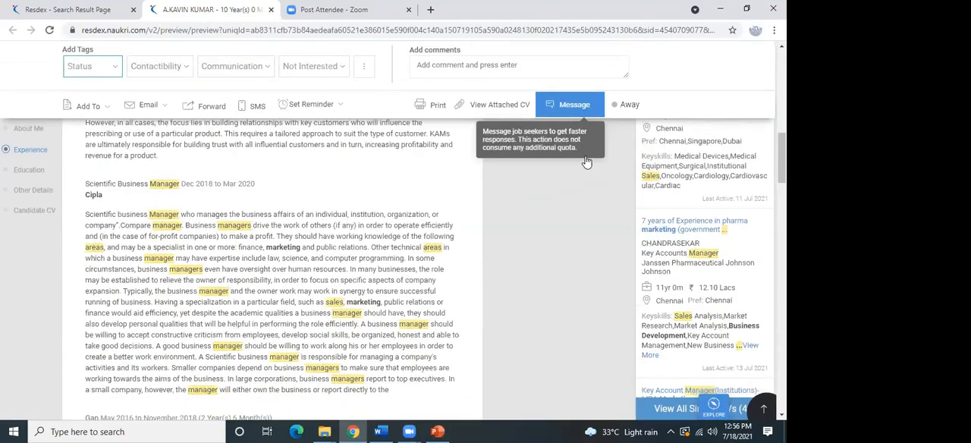
scroll(586, 161, "up", 2)
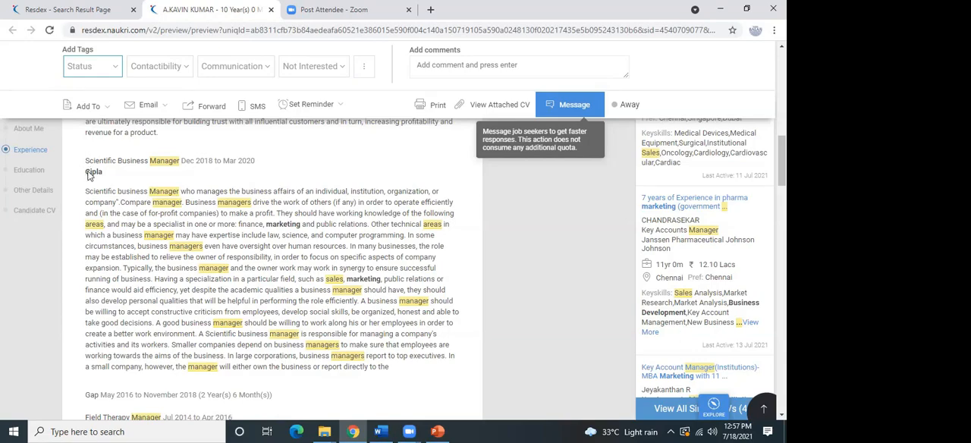
scroll(88, 171, "down", 3)
scroll(88, 170, "down", 10)
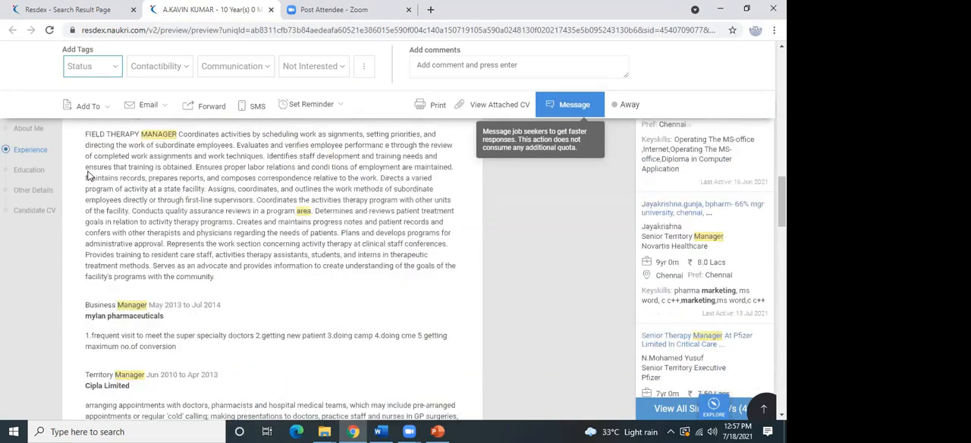
scroll(88, 176, "down", 4)
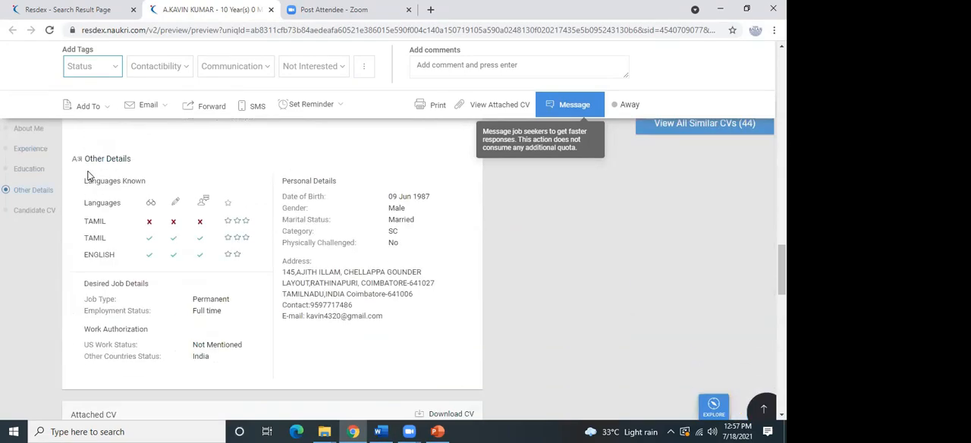
Examine the candidate's attached CV, including the academics and experience sections.
scroll(196, 201, "down", 10)
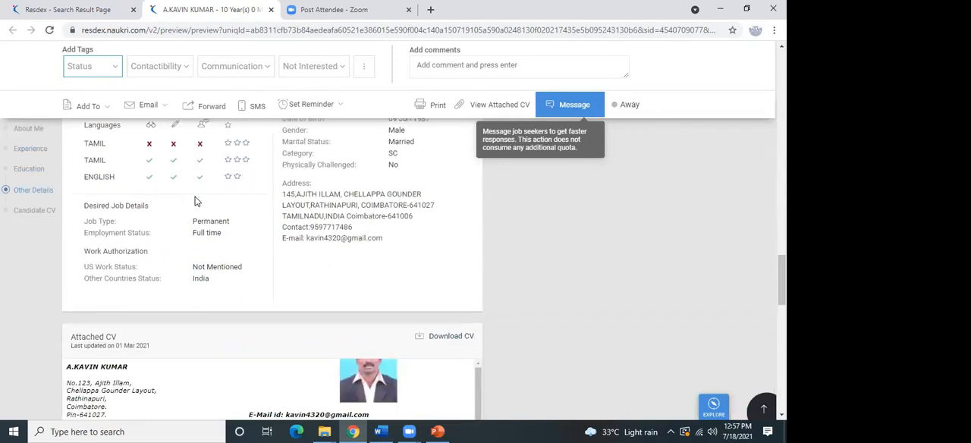
scroll(196, 200, "down", 4)
scroll(196, 200, "up", 5)
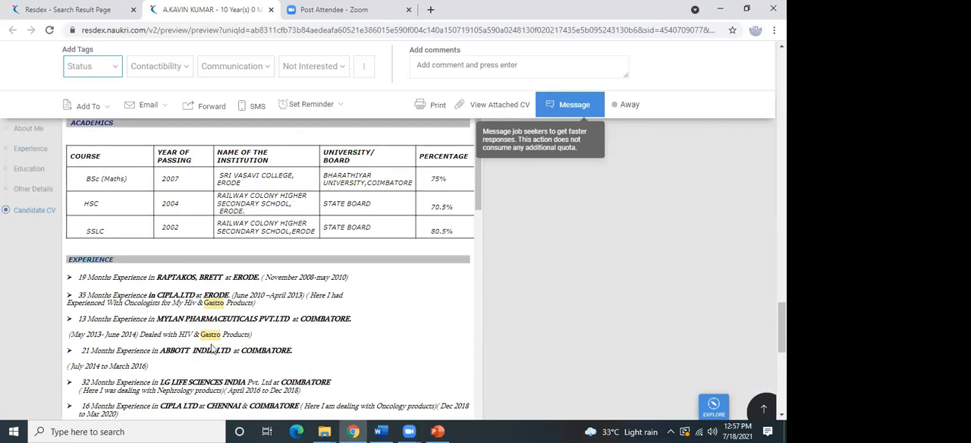
scroll(212, 349, "down", 3)
scroll(212, 347, "up", 3)
scroll(212, 346, "up", 5)
scroll(212, 344, "up", 2)
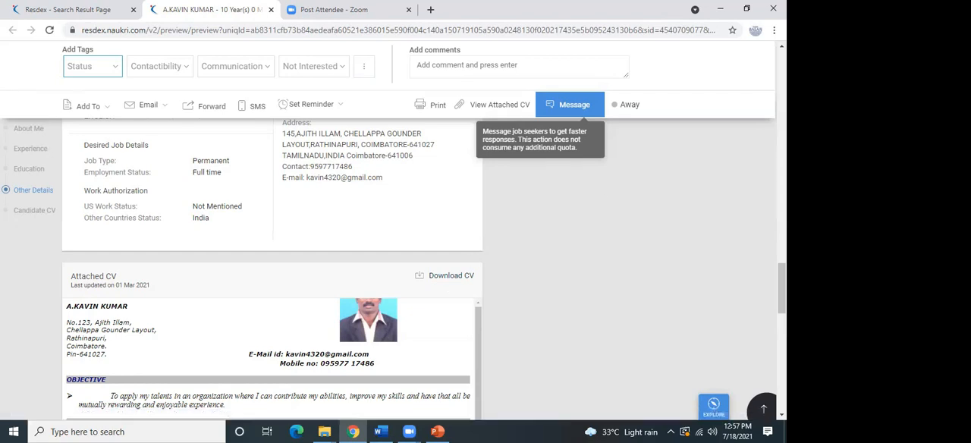
Leave the candidate's profile and open a new advanced resume search form.
left_click_drag(782, 284, 718, 38)
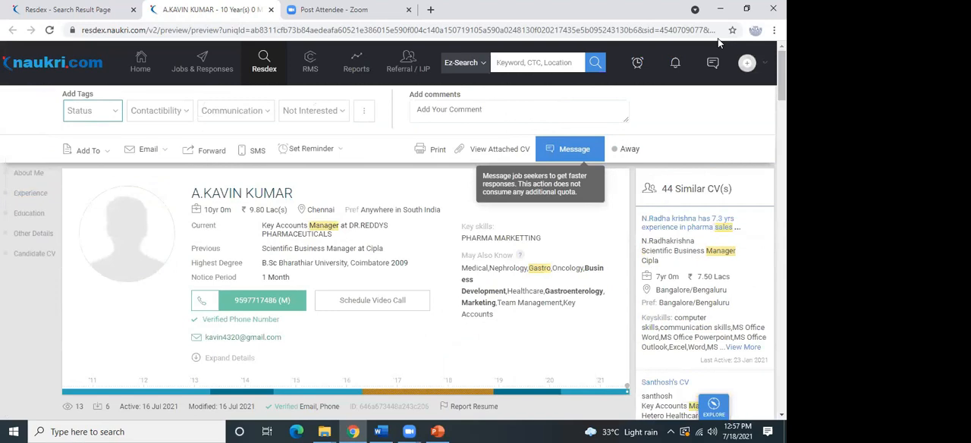
mouse_move(269, 75)
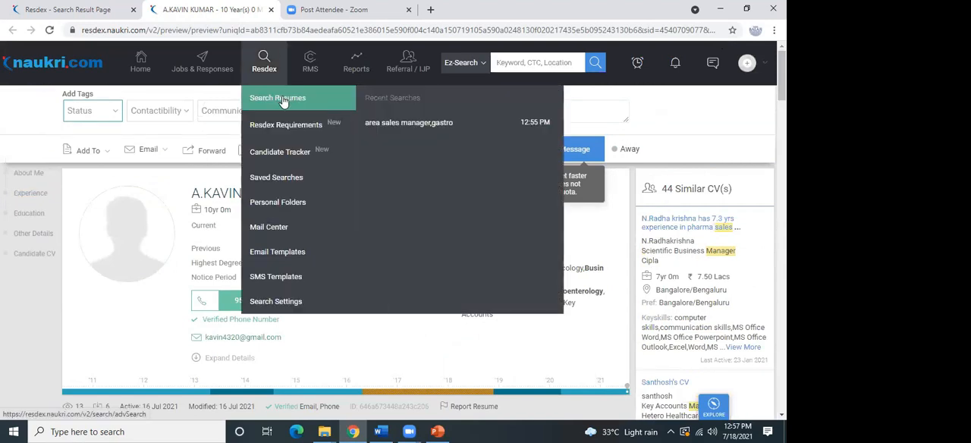
left_click(283, 98)
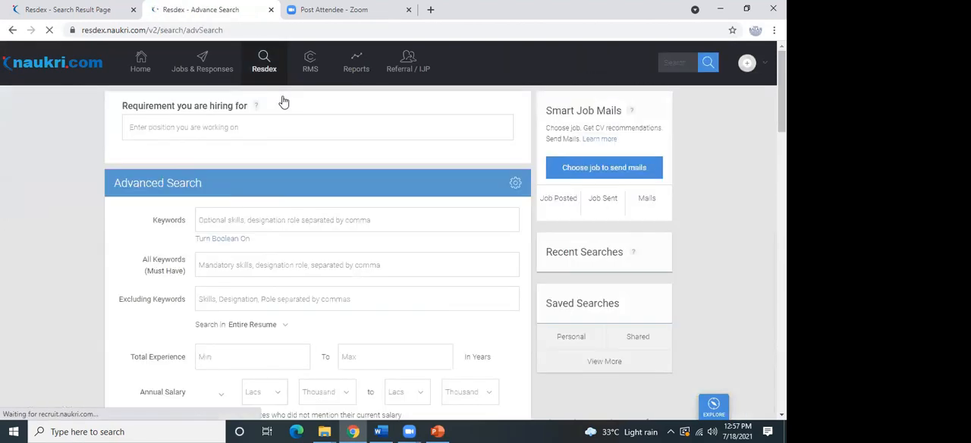
Add "software support executive" as an optional keyword in the advanced search.
left_click(232, 220)
type("sc")
type("ftw")
type("are")
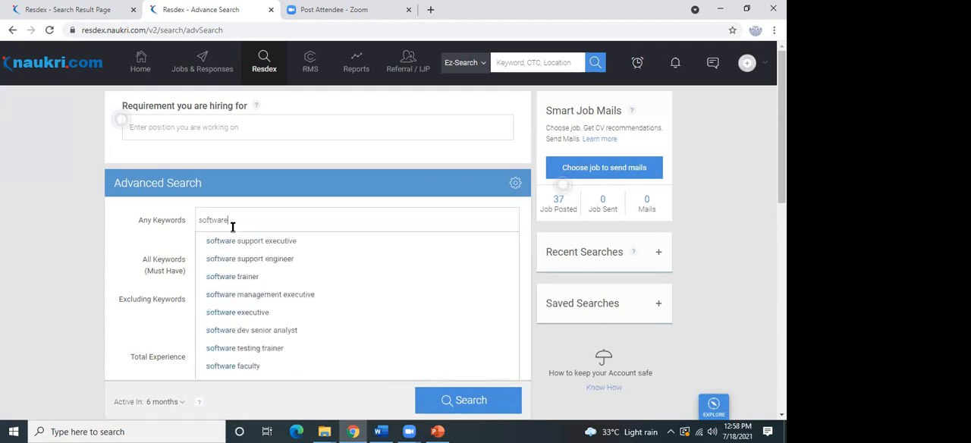
left_click(273, 241)
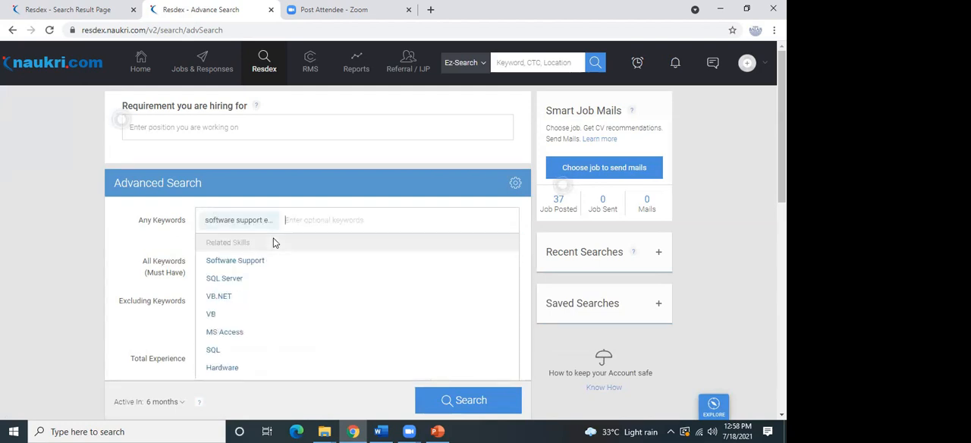
left_click(141, 285)
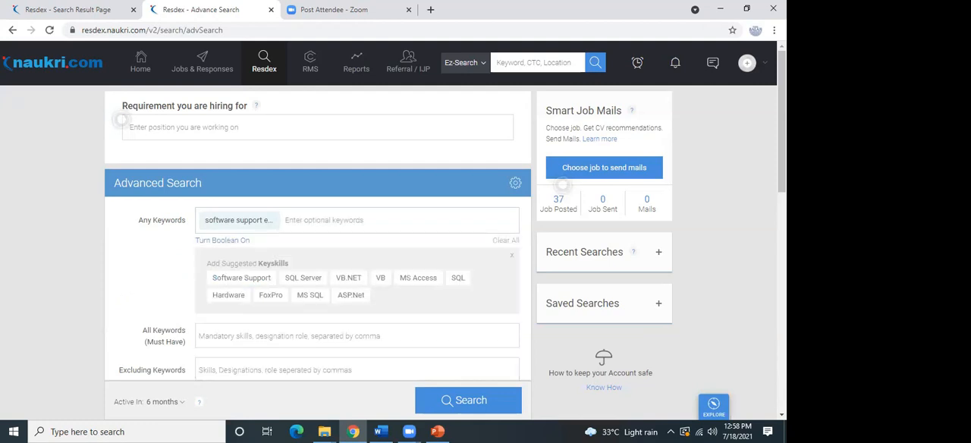
Set the maximum annual salary to 10 lacs and the maximum total experience to 7 years.
scroll(389, 228, "down", 3)
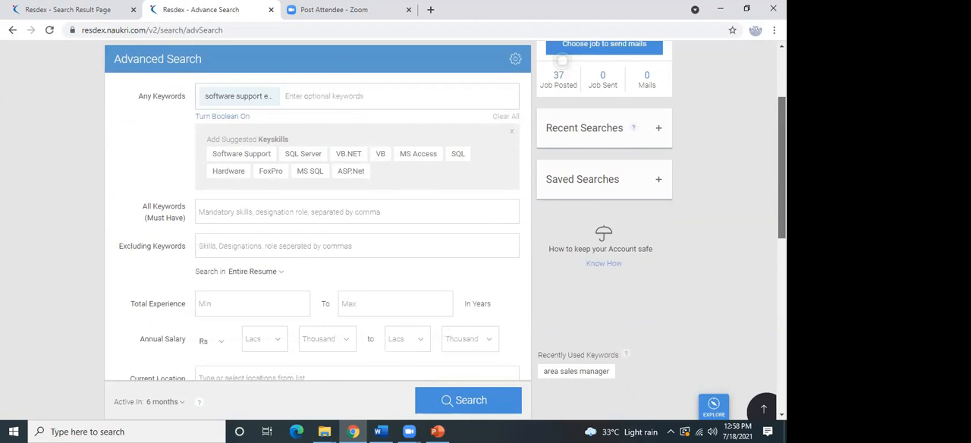
scroll(388, 228, "down", 3)
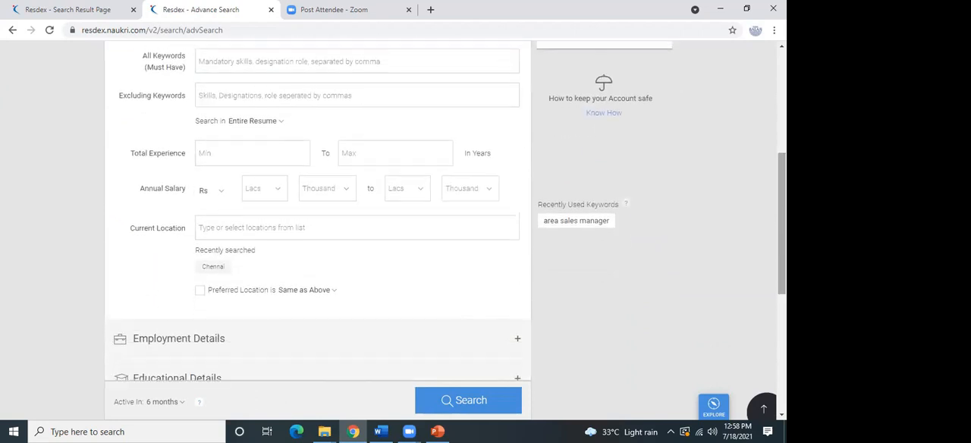
left_click(403, 185)
type("10")
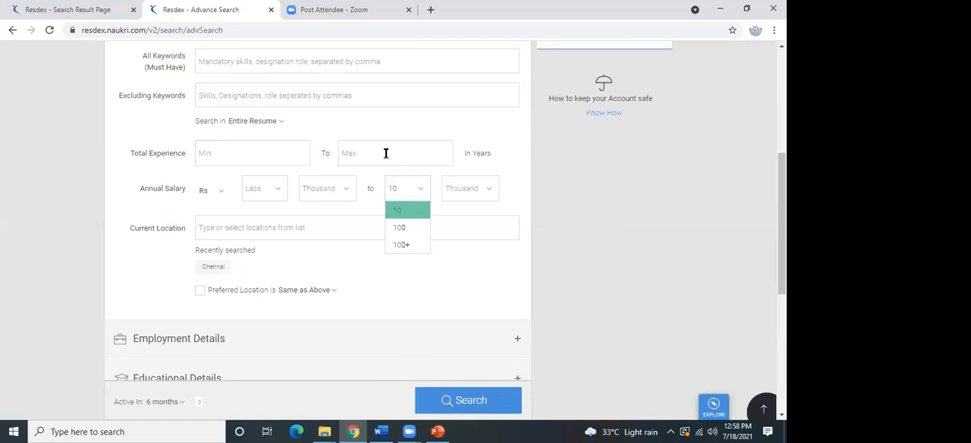
left_click(385, 152)
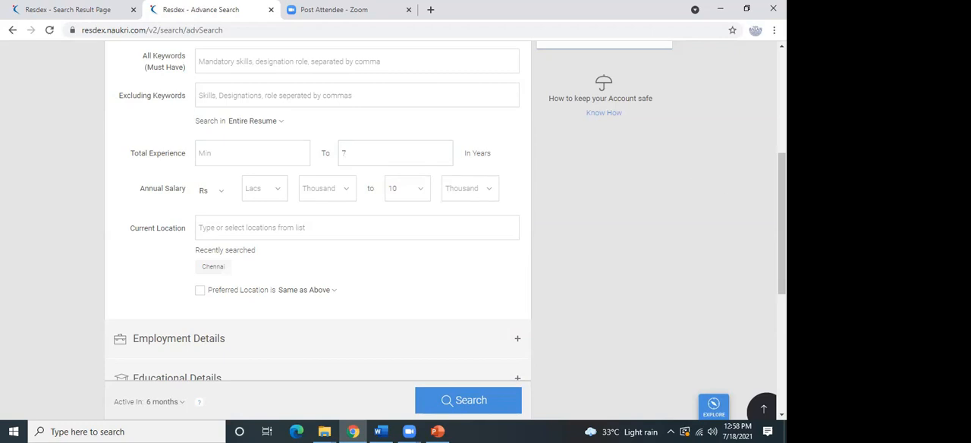
Set the candidates' current location to Chandigarh and leave no other location text in the field.
left_click(290, 229)
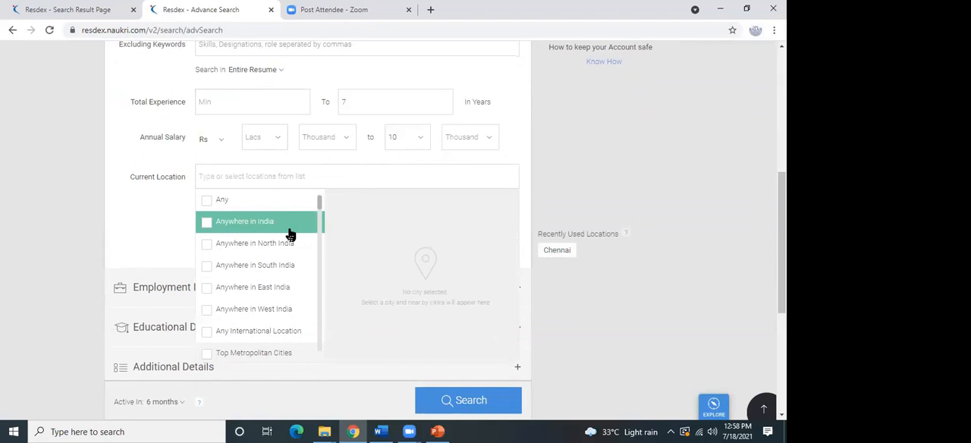
type("C")
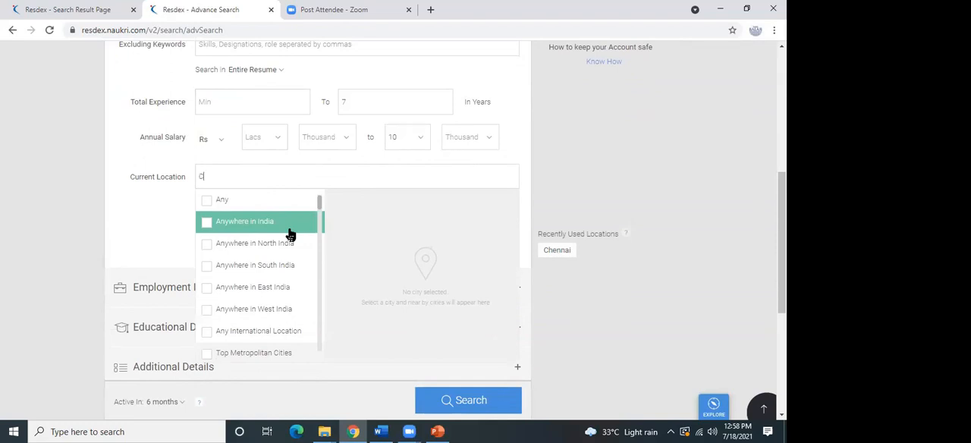
left_click(290, 237)
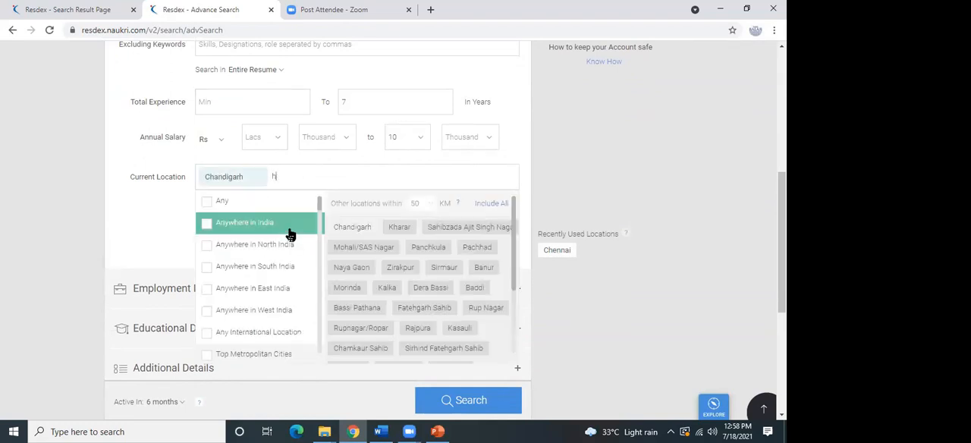
type("han")
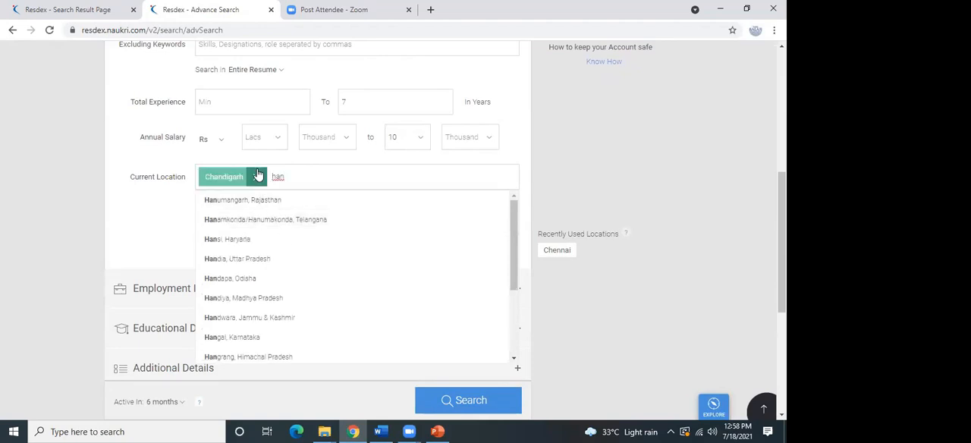
key("BackSpace")
key("BackSpace")
key("BackSpace")
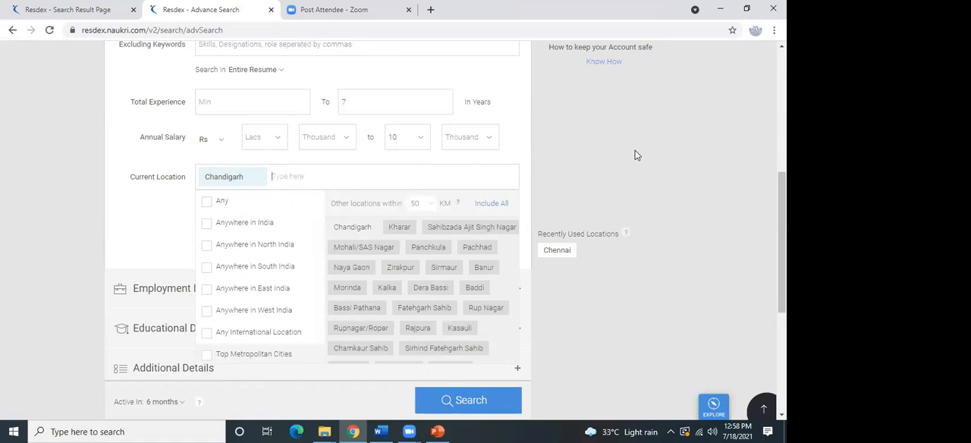
left_click(737, 270)
Expand the employment details and set the industry to IT Services & Consulting.
scroll(447, 231, "down", 1)
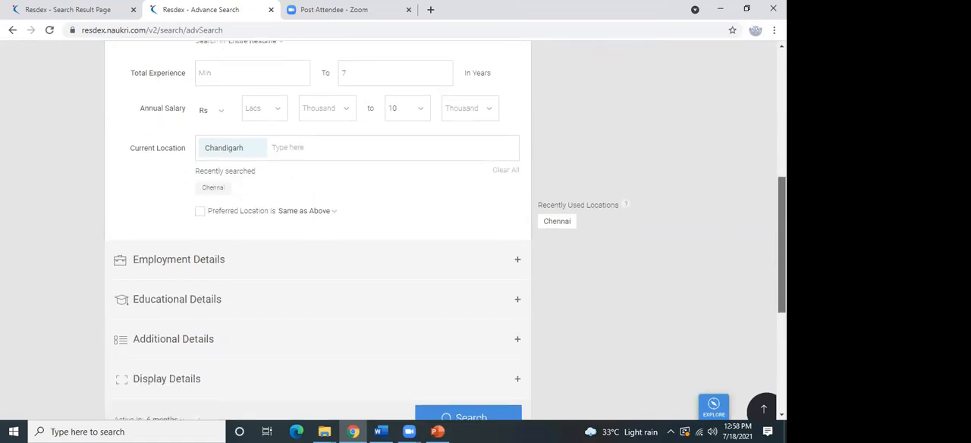
left_click(409, 232)
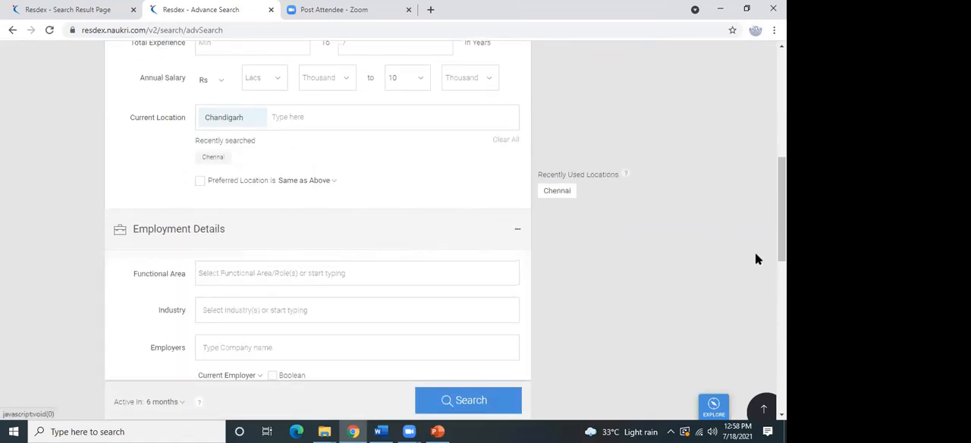
scroll(567, 246, "down", 1)
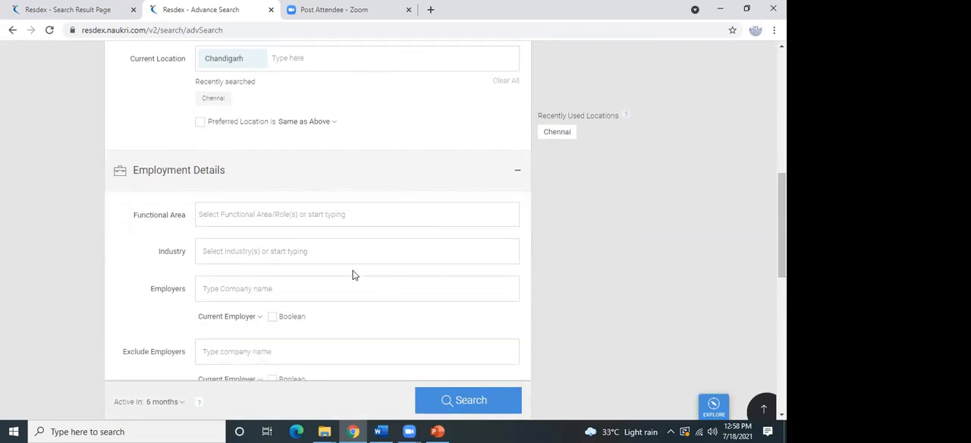
left_click(248, 250)
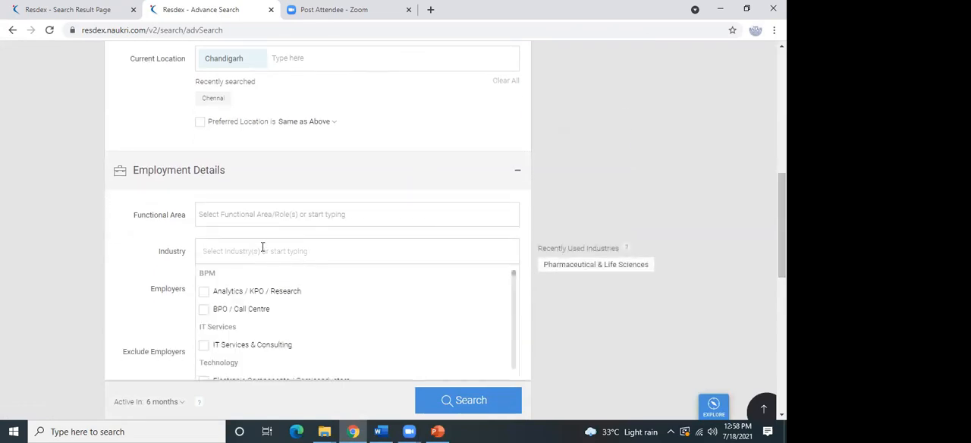
type("it")
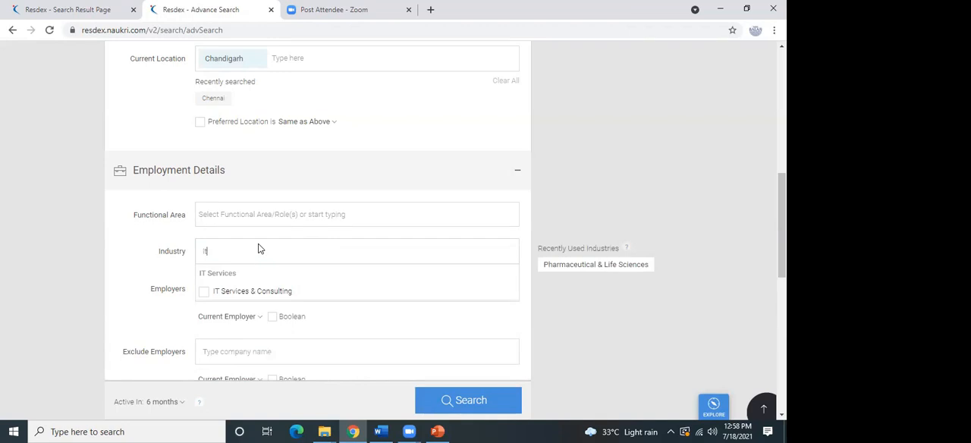
left_click(278, 291)
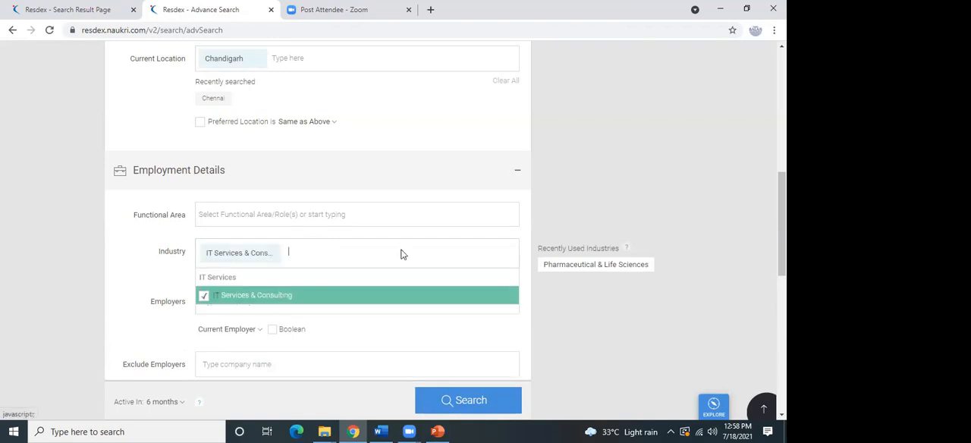
left_click(682, 207)
Expand the educational and additional details and look over their search criteria.
scroll(781, 228, "down", 3)
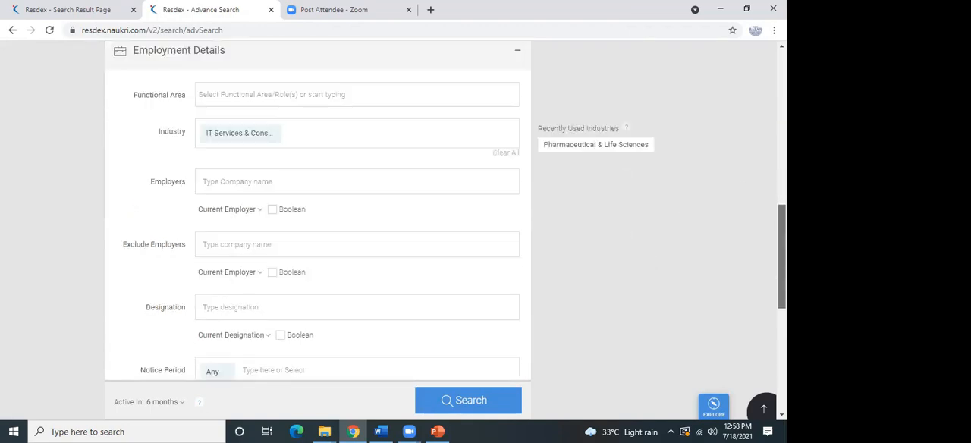
scroll(534, 258, "down", 2)
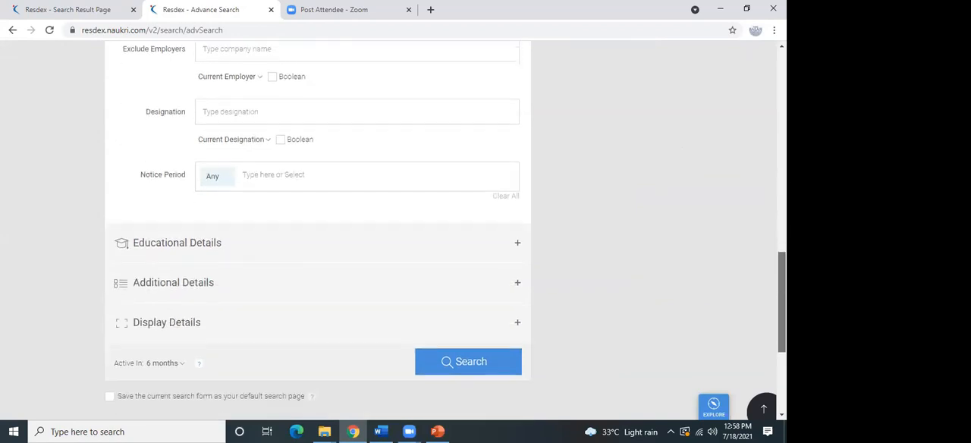
left_click(468, 216)
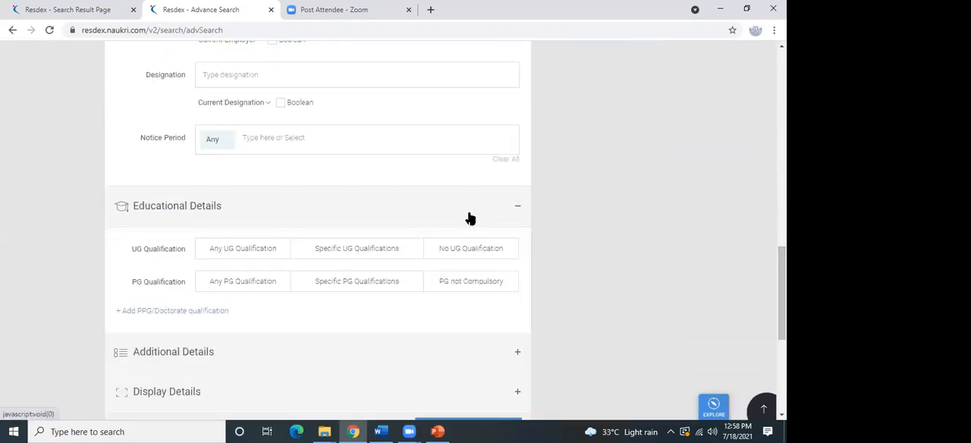
left_click(365, 352)
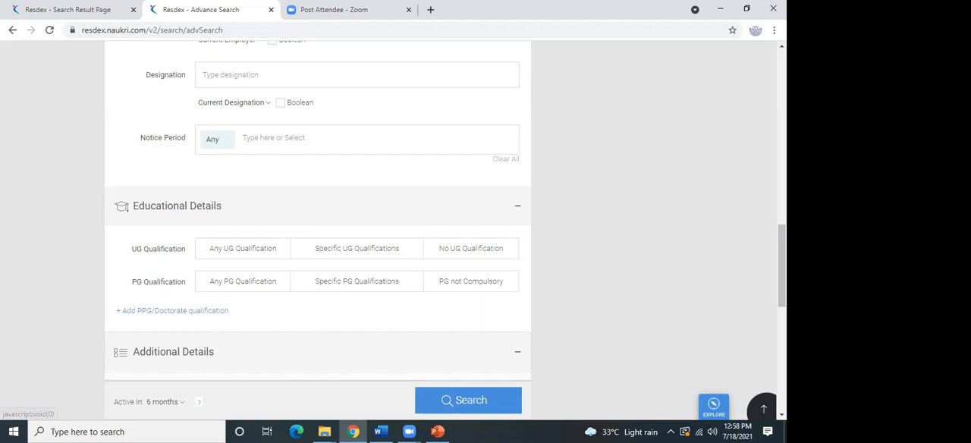
left_click_drag(782, 262, 782, 340)
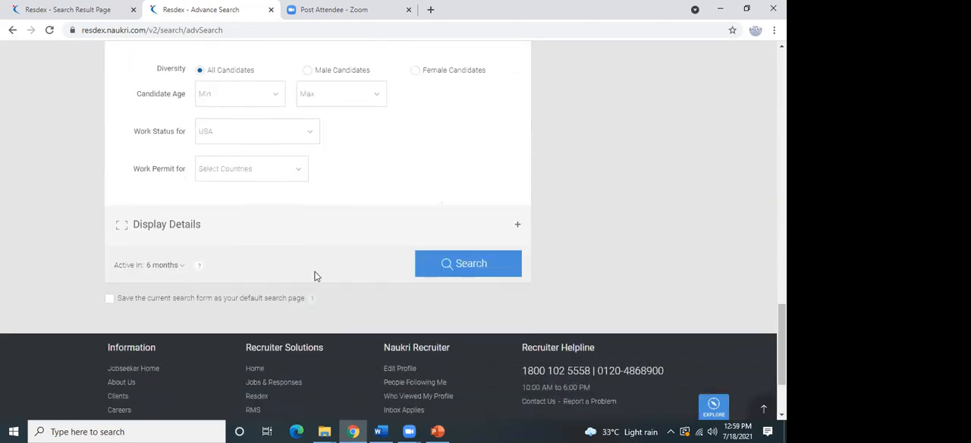
Set the candidate activity period to all resumes and run the advanced search.
left_click(170, 265)
scroll(189, 310, "down", 2)
left_click_drag(215, 319, 210, 282)
left_click(193, 282)
left_click(468, 265)
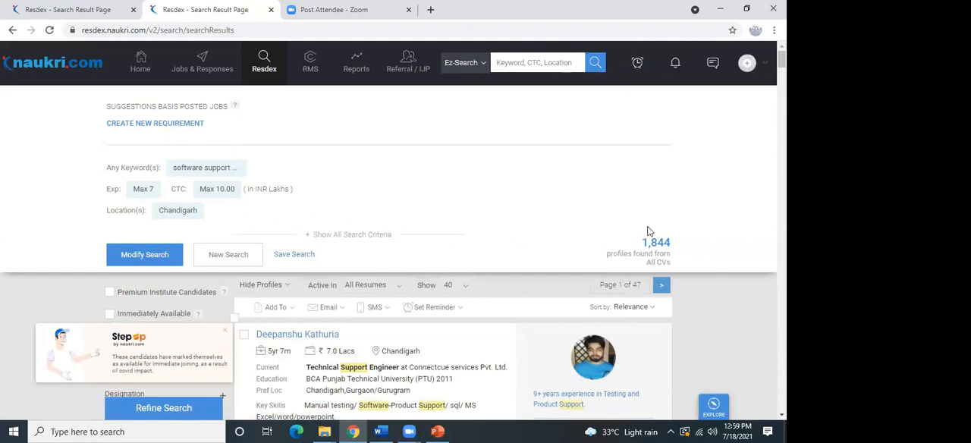
Look over the search results and open the list of saved searches.
scroll(393, 230, "down", 3)
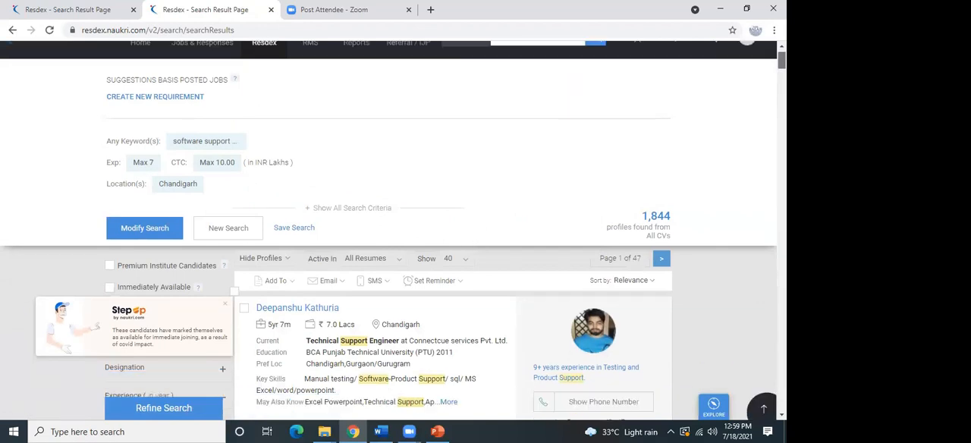
scroll(393, 229, "up", 1)
scroll(393, 229, "up", 2)
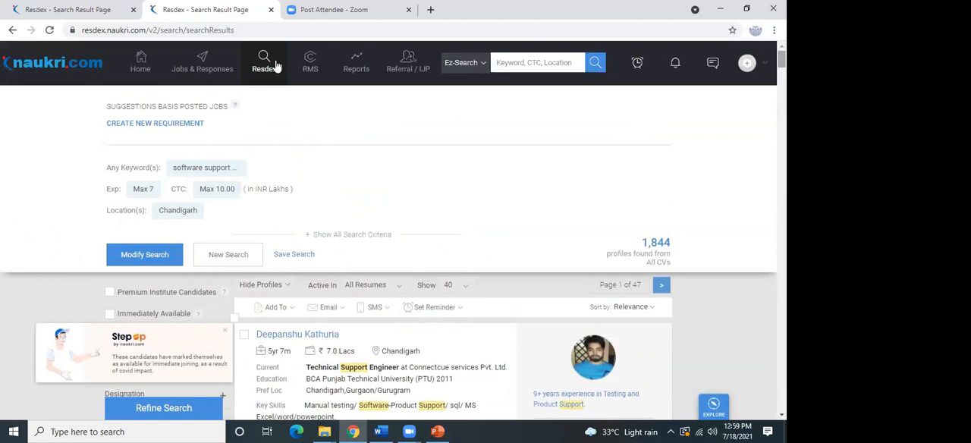
mouse_move(277, 67)
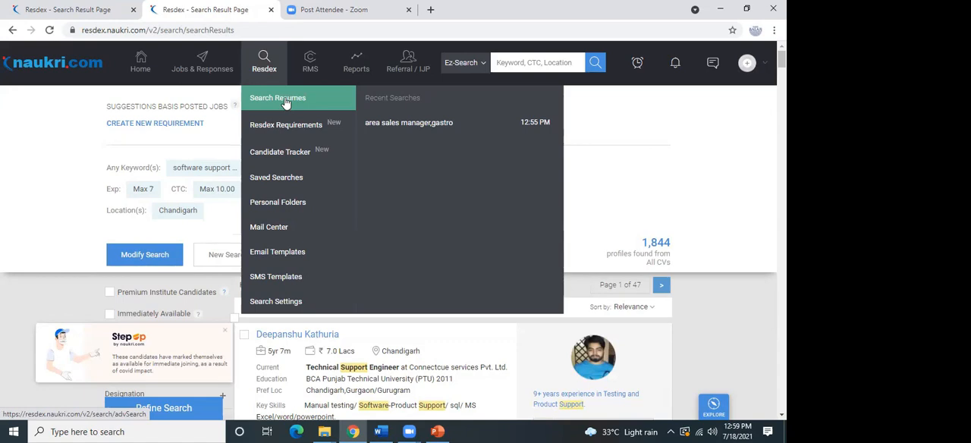
left_click(299, 190)
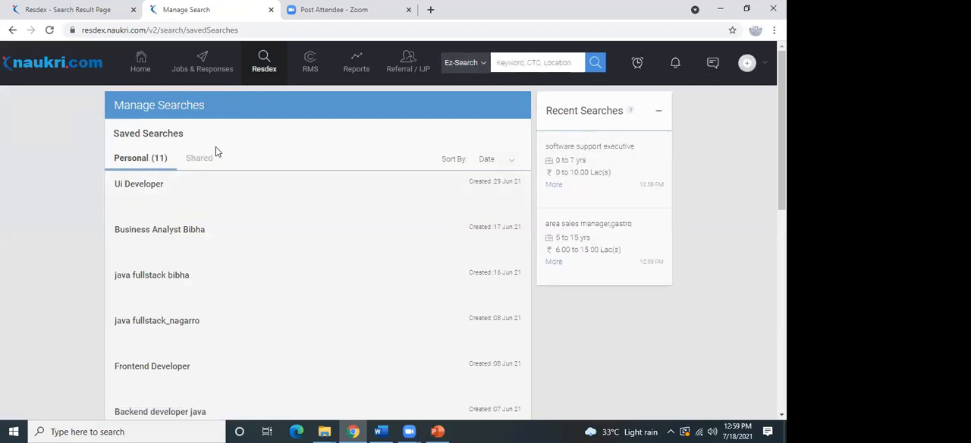
Return to the software support search results and check the Save Search options without saving.
left_click(277, 64)
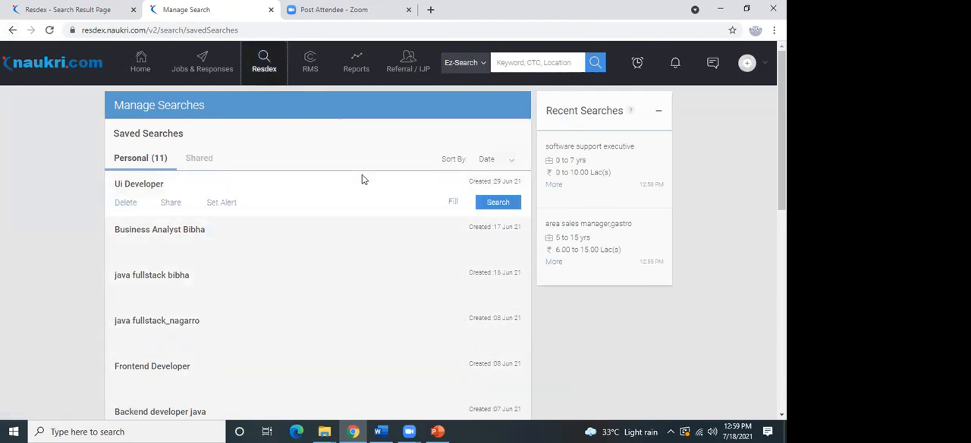
left_click(13, 31)
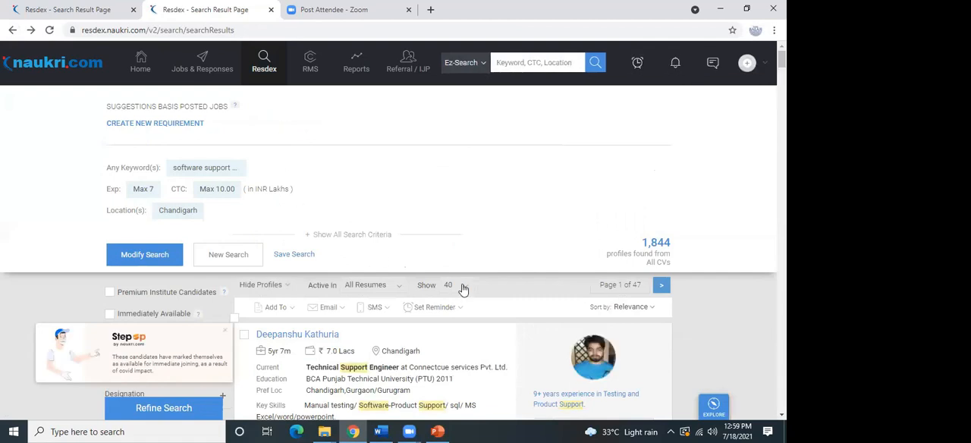
left_click(295, 256)
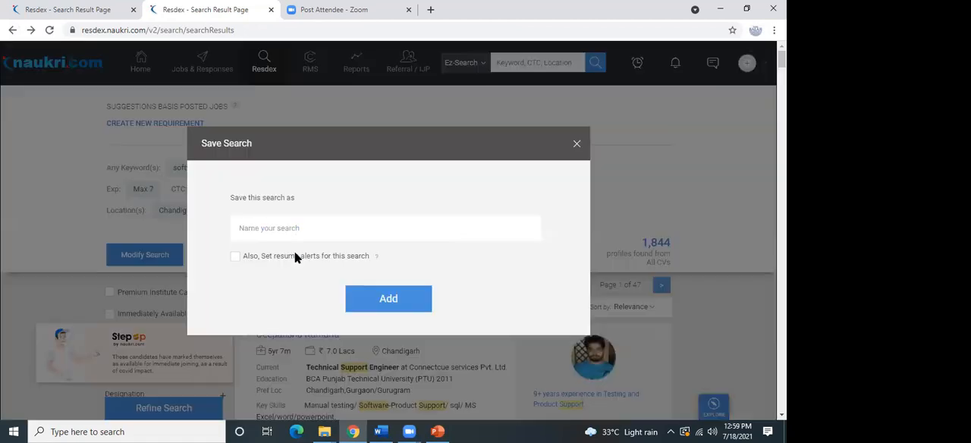
left_click(576, 144)
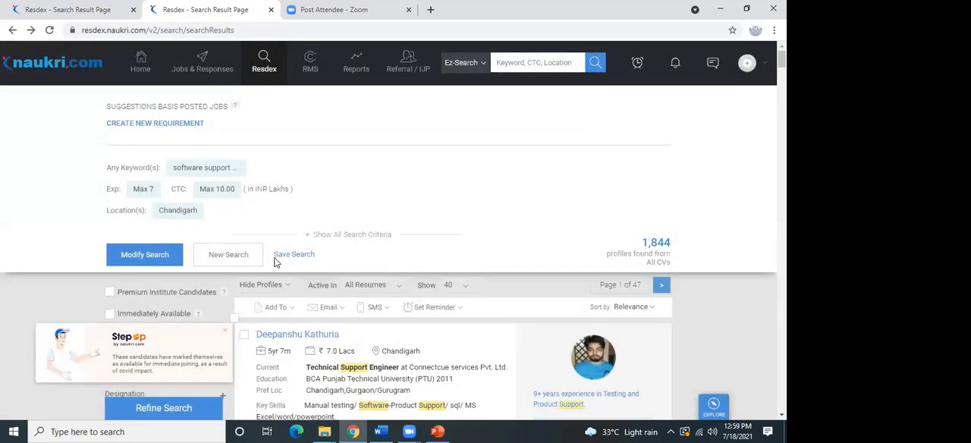
Review the name and resume alert options for saving the software support search, and close the form without saving.
left_click(297, 254)
left_click(303, 233)
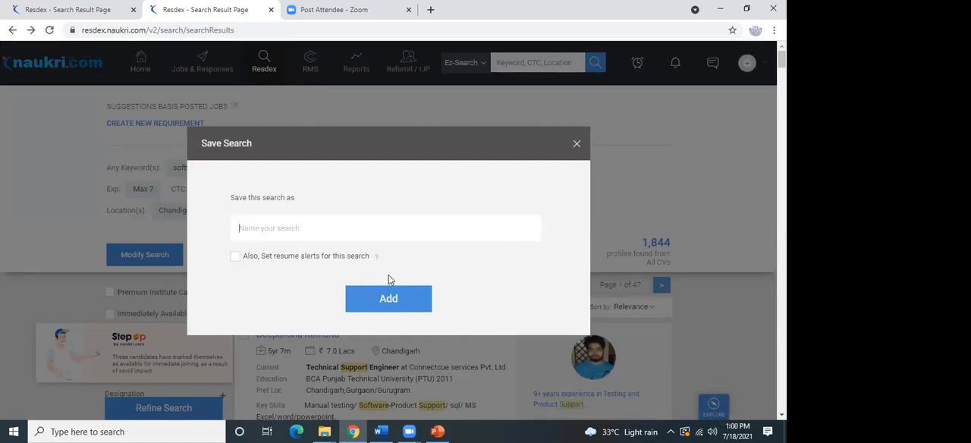
left_click(575, 146)
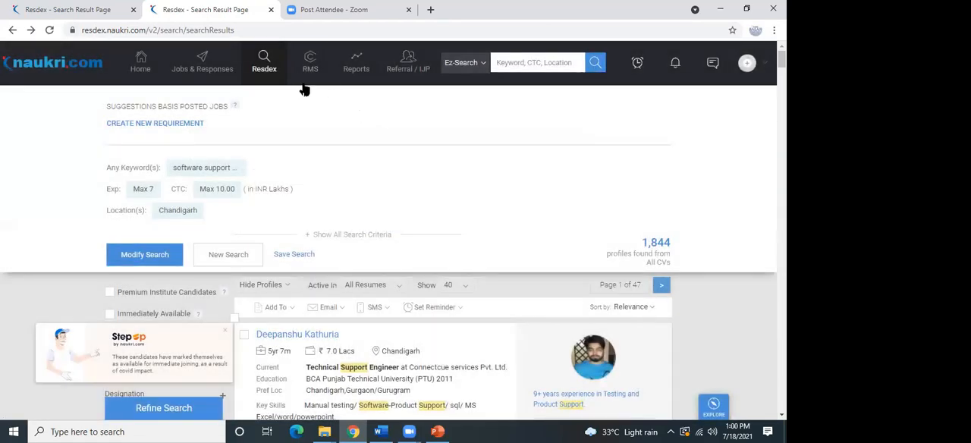
Open the saved searches page to view the personal saved searches.
mouse_move(271, 76)
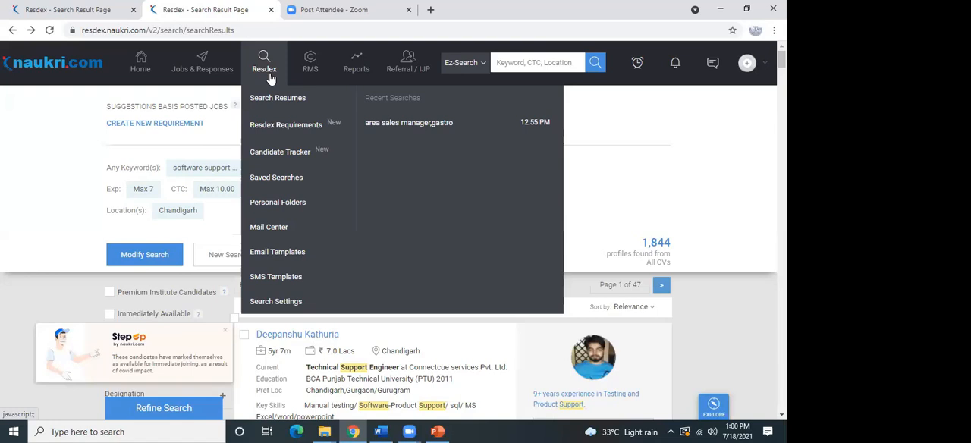
left_click(293, 177)
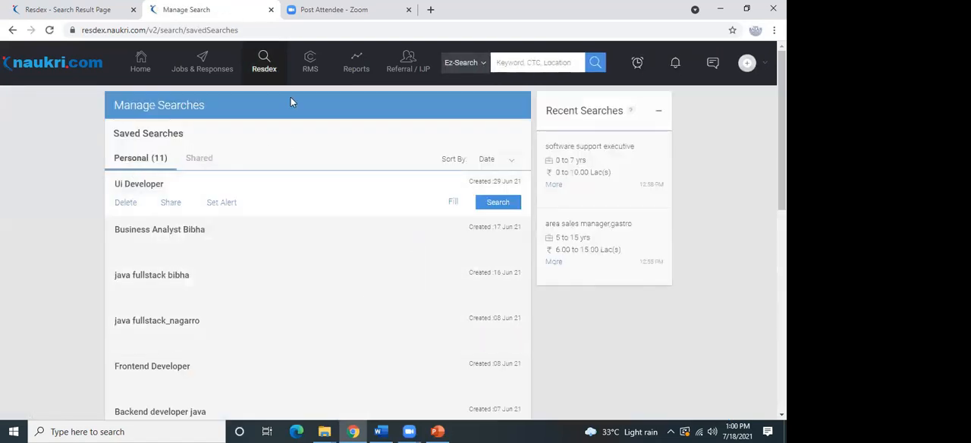
mouse_move(267, 58)
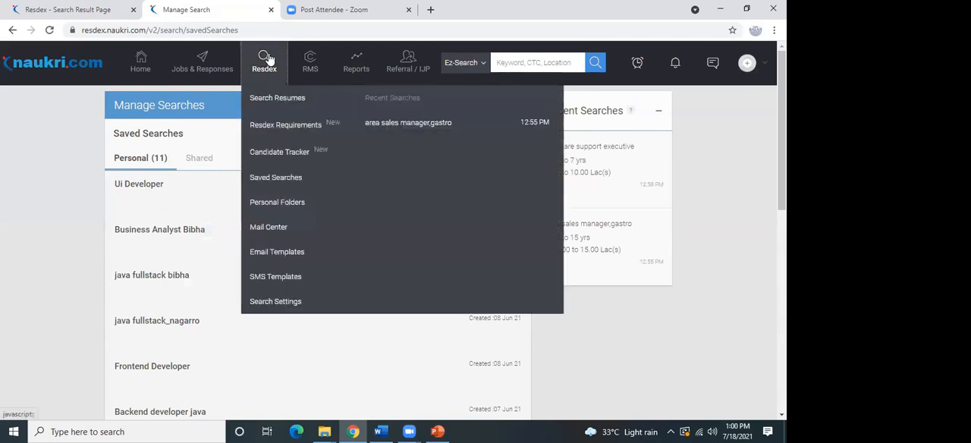
mouse_move(233, 67)
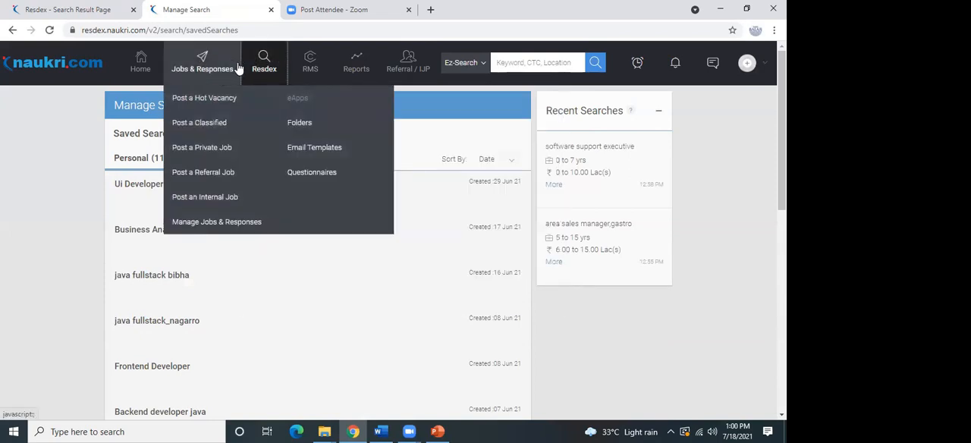
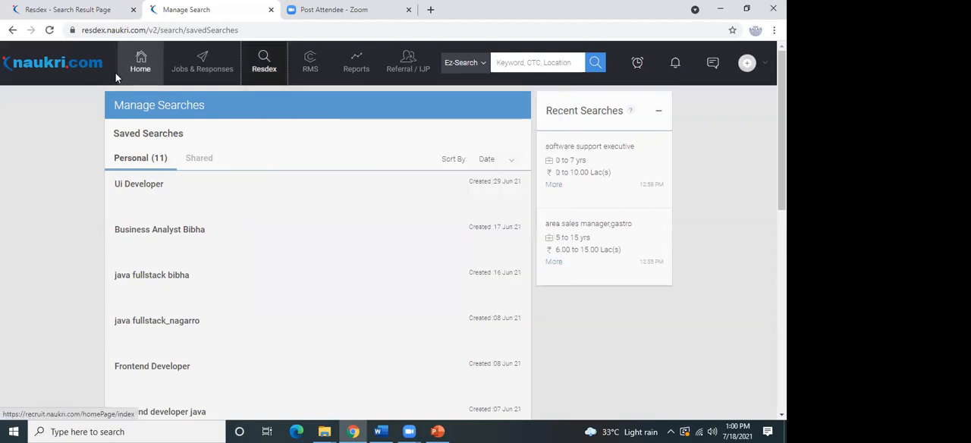
Return to the software support search results and select all the candidates on the first results page.
left_click(12, 30)
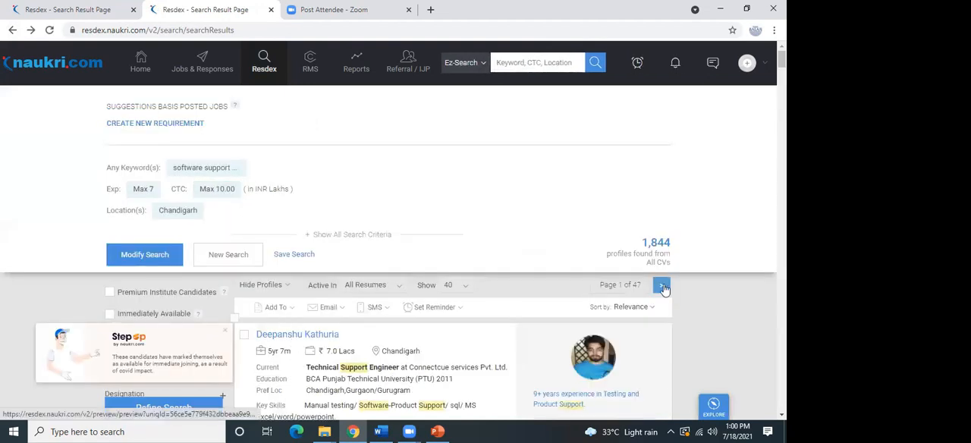
scroll(388, 228, "down", 3)
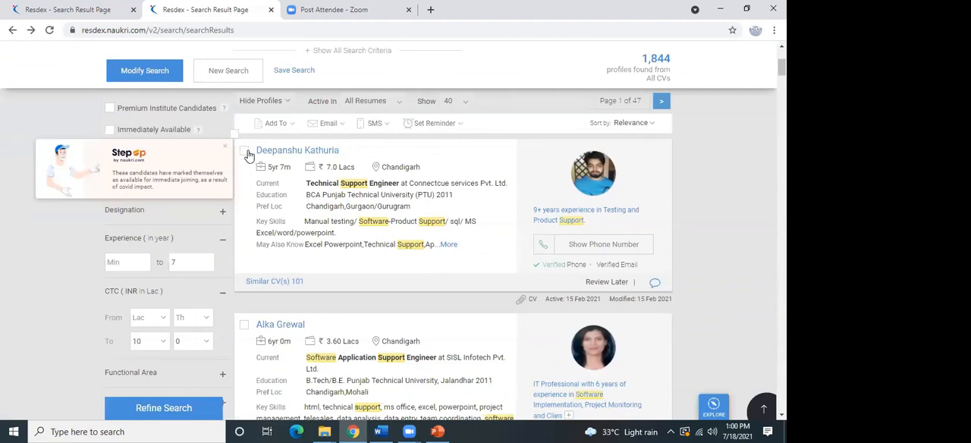
left_click(246, 151)
left_click(246, 151)
scroll(456, 228, "down", 4)
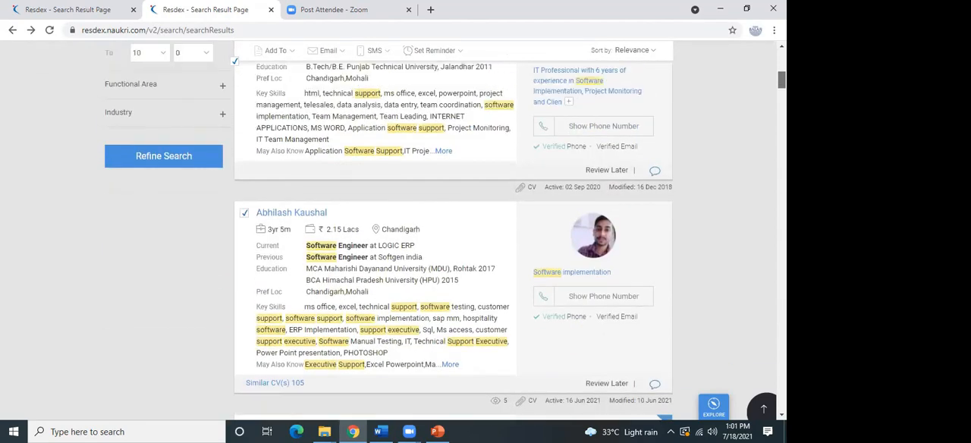
scroll(455, 228, "down", 10)
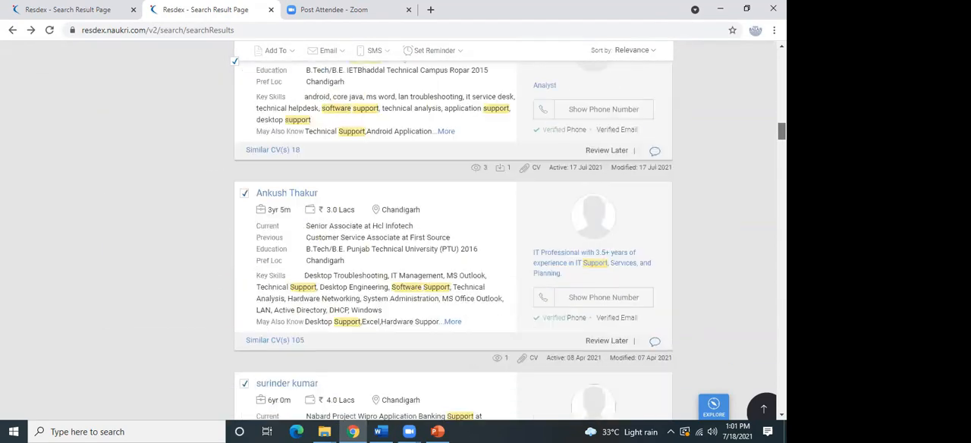
scroll(453, 228, "down", 12)
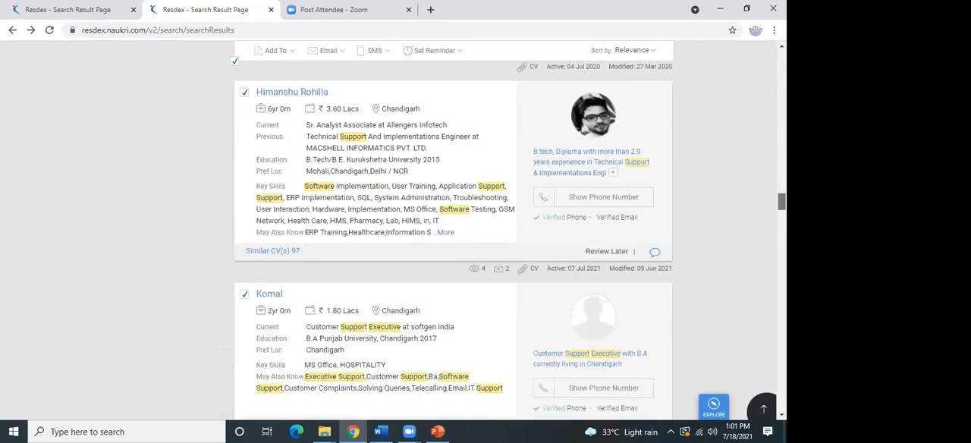
scroll(453, 228, "down", 10)
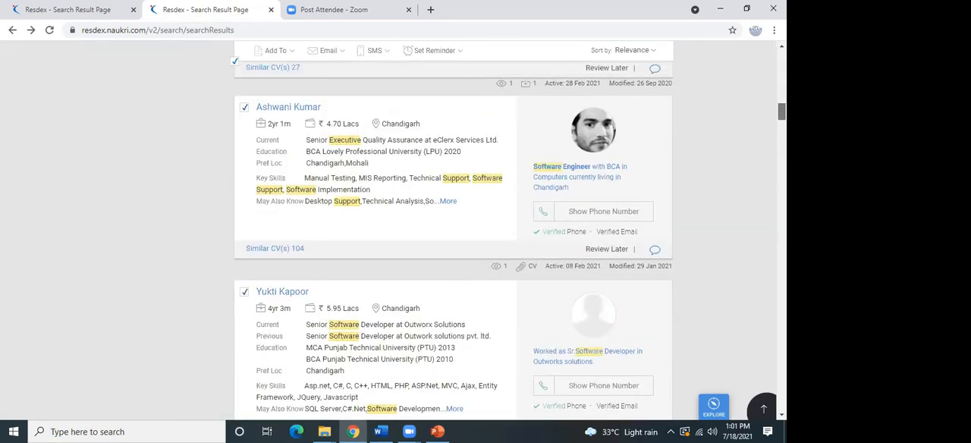
scroll(453, 228, "up", 15)
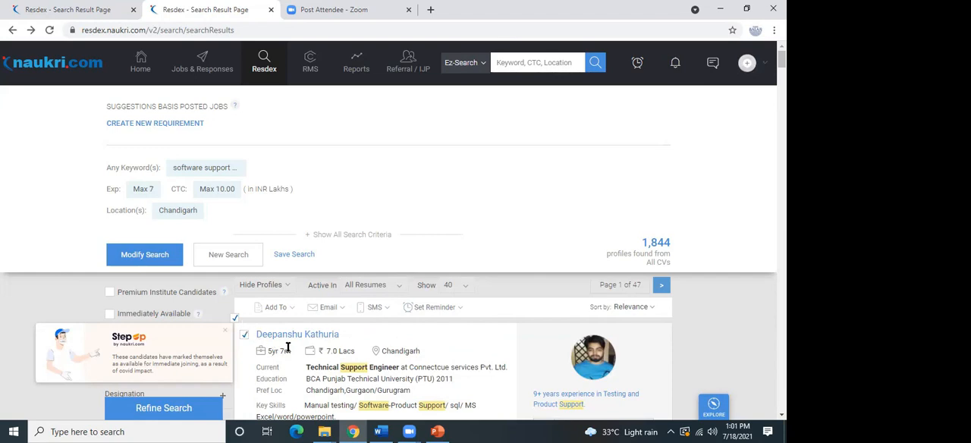
Start composing an email to the selected candidates and check the sender email field.
left_click(332, 309)
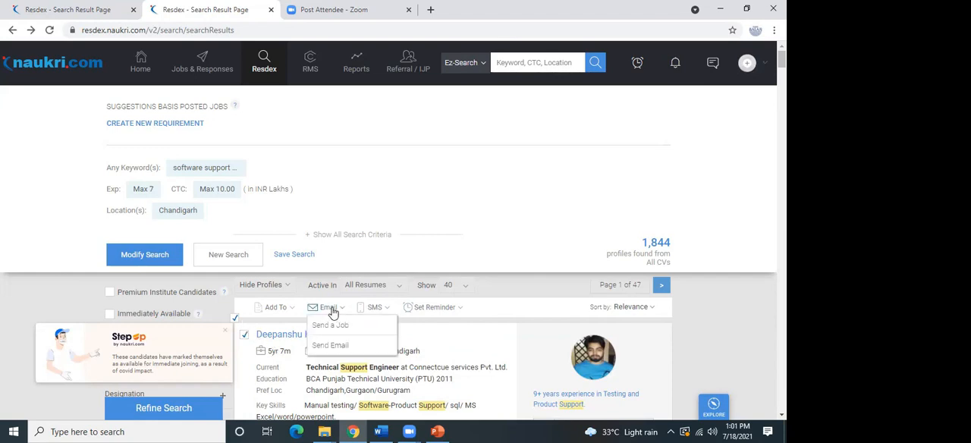
left_click(340, 347)
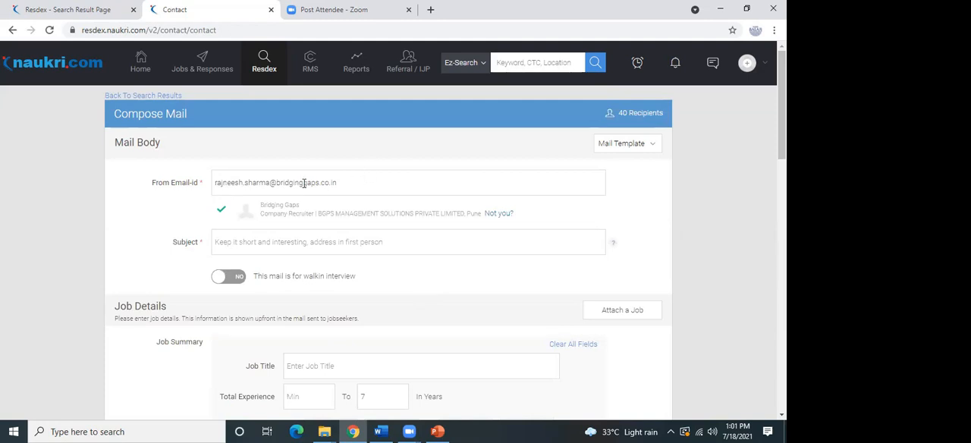
left_click_drag(354, 178, 217, 168)
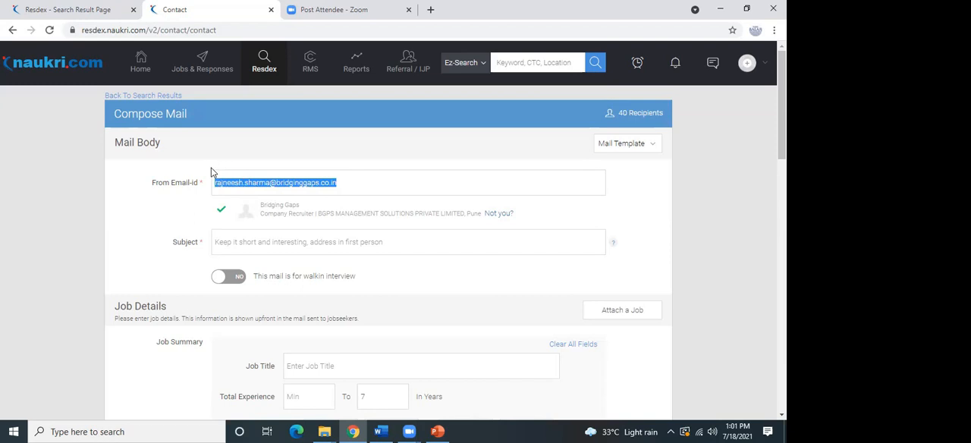
mouse_move(258, 119)
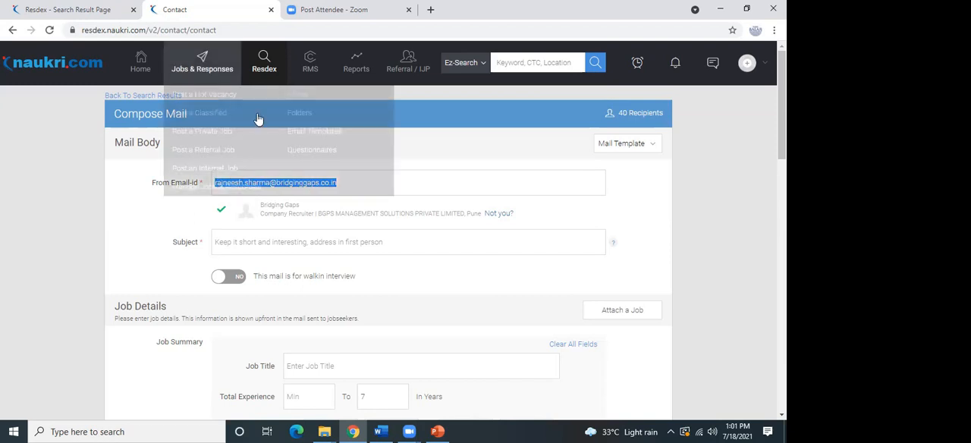
scroll(393, 234, "down", 2)
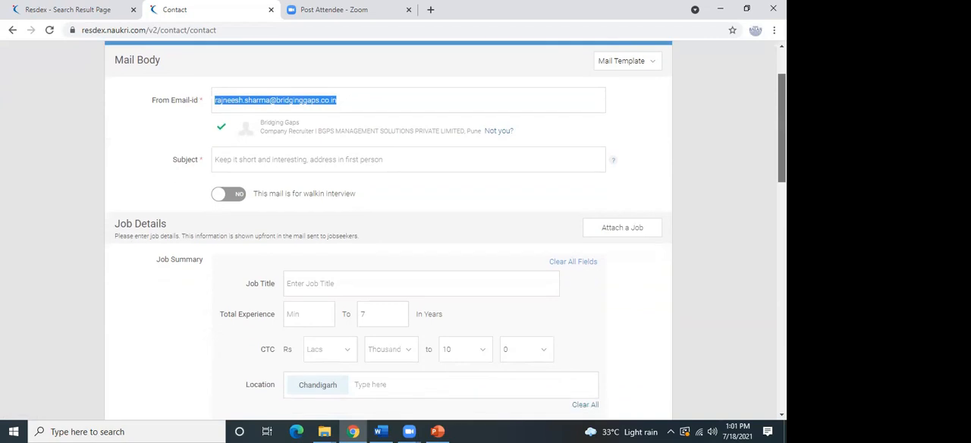
Set the mail subject to "Urgent Hiring".
left_click(296, 143)
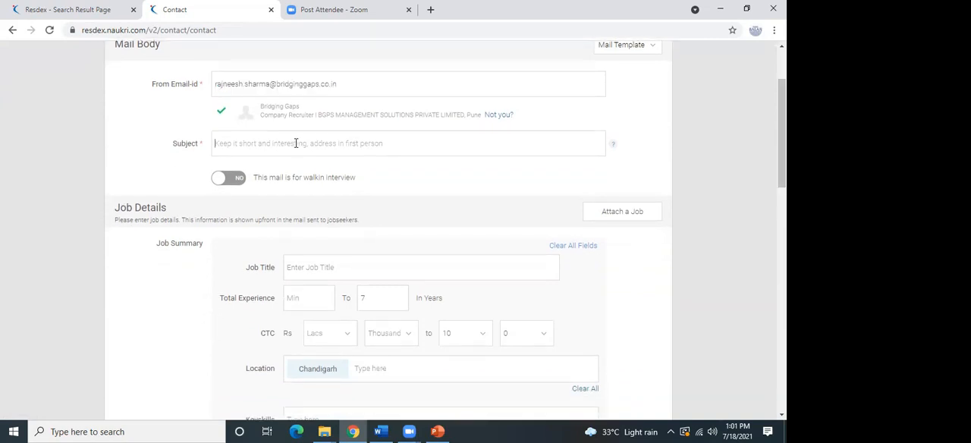
type("JoB")
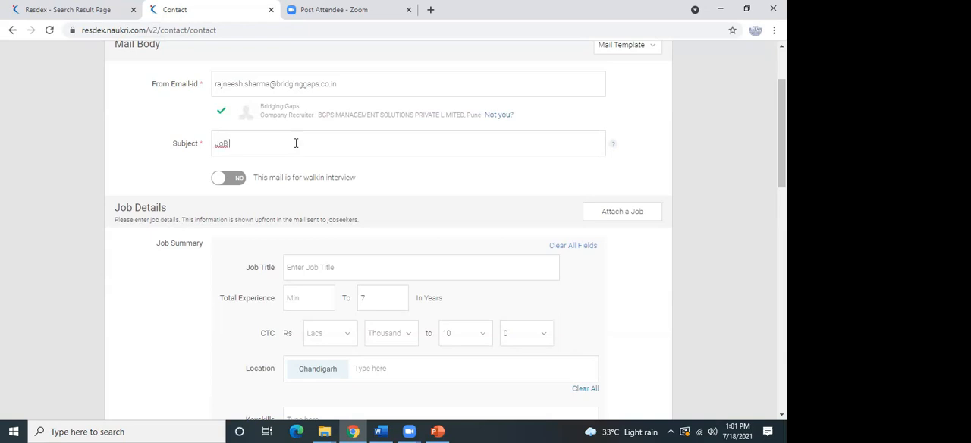
key("BackSpace")
key("BackSpace")
key("BackSpace")
key("BackSpace")
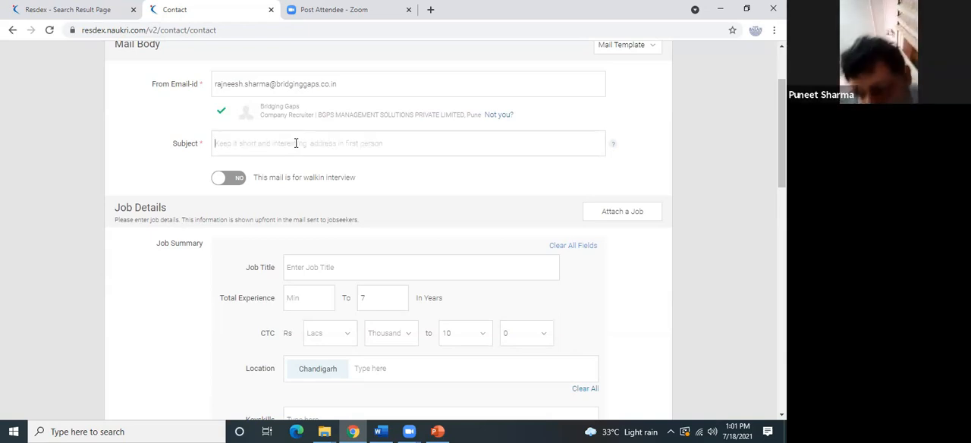
type("Urgent Hiring")
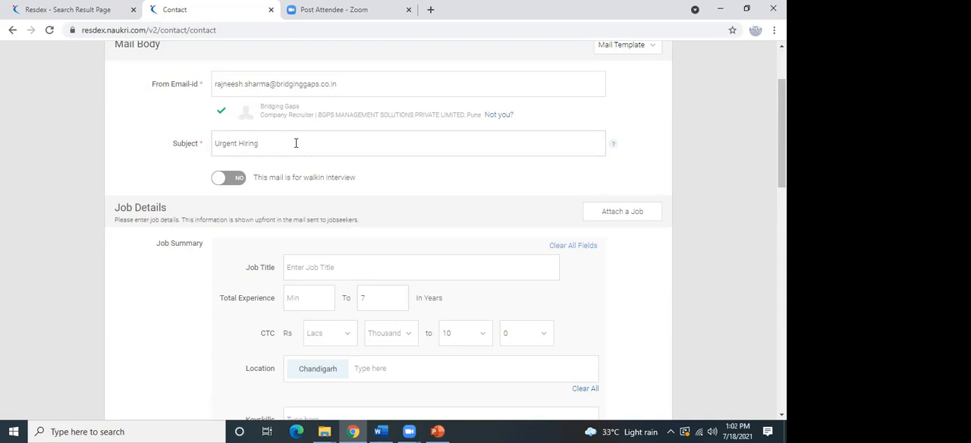
scroll(782, 133, "down", 2)
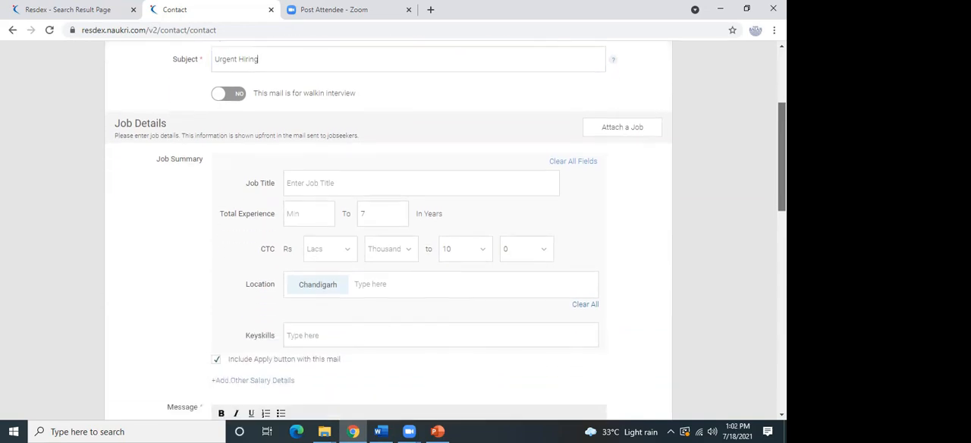
left_click(415, 182)
type("Urgent Hiring")
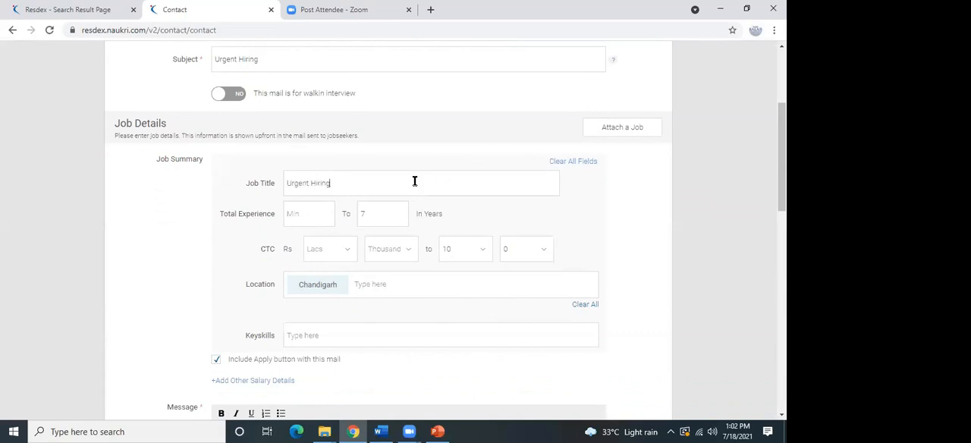
type("Softwa")
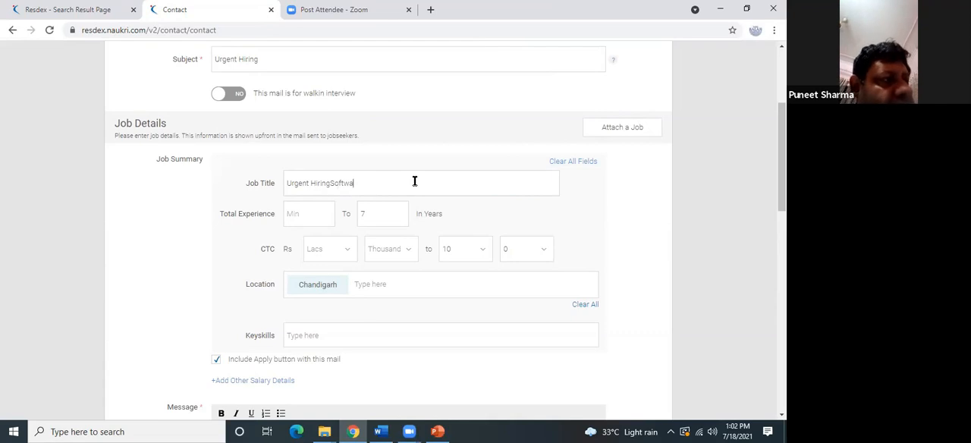
key("BackSpace")
key("BackSpace")
key("BackSpace")
key("BackSpace")
key("BackSpace")
key("BackSpace")
key("BackSpace")
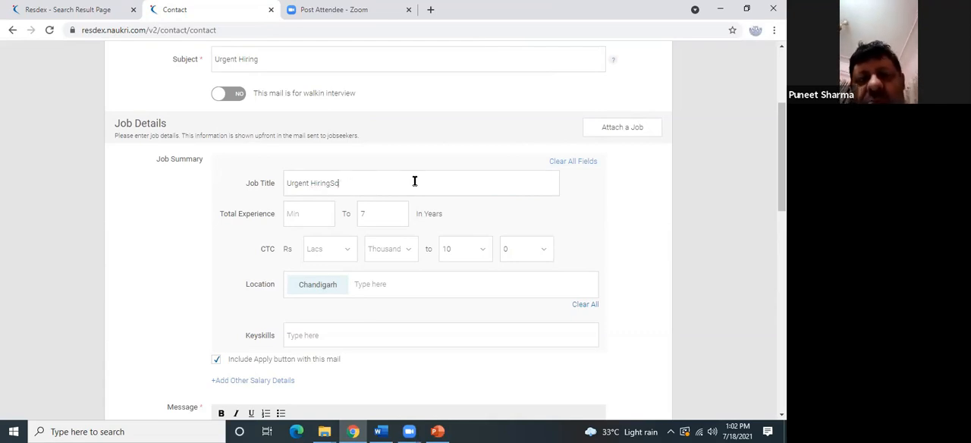
key("BackSpace")
key("BackSpace")
key("BackSpace")
key("BackSpace")
key("BackSpace")
key("BackSpace")
key("BackSpace")
key("BackSpace")
key("BackSpace")
key("BackSpace")
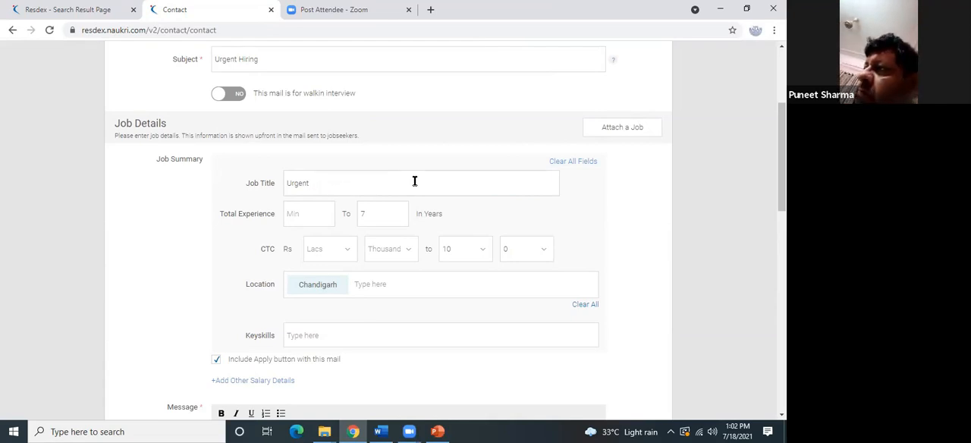
key("BackSpace")
key("BackSpace")
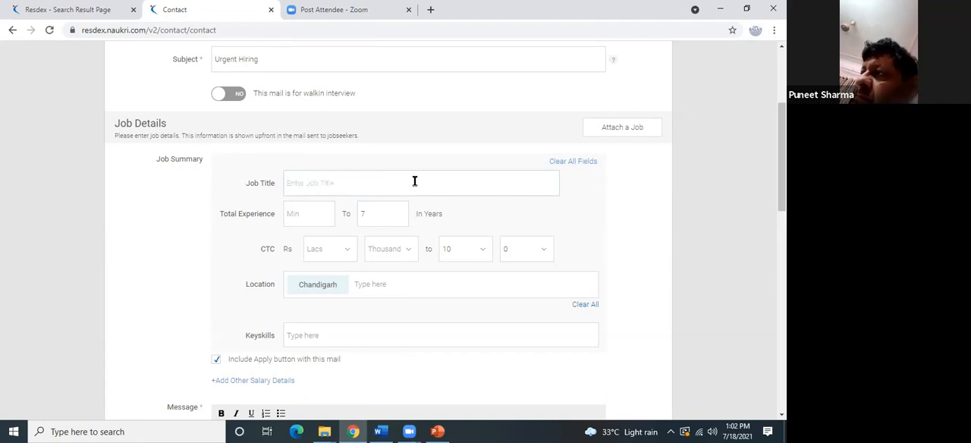
Enter "Software Engineer" as the job title in the mail's job summary.
type("Soft")
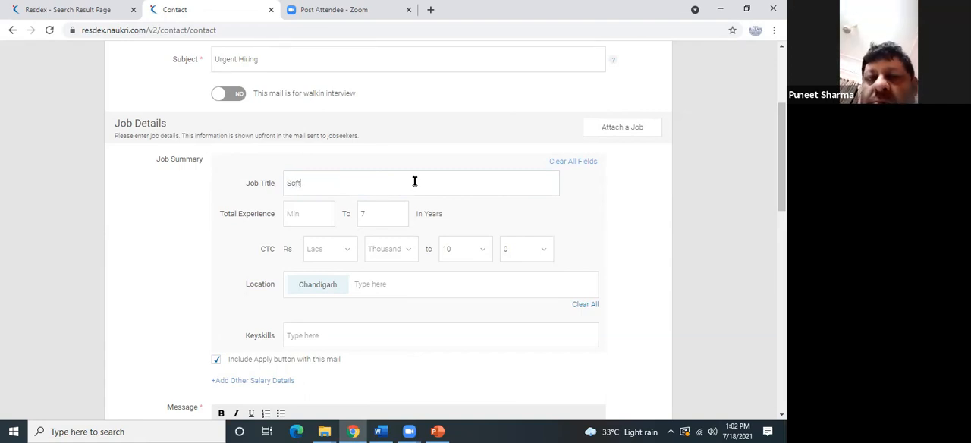
type("ware")
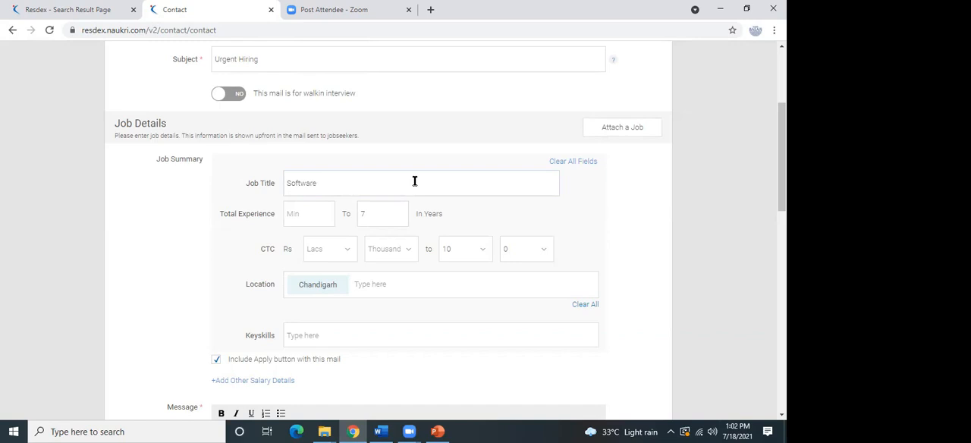
type(" Engineer")
left_click(322, 209)
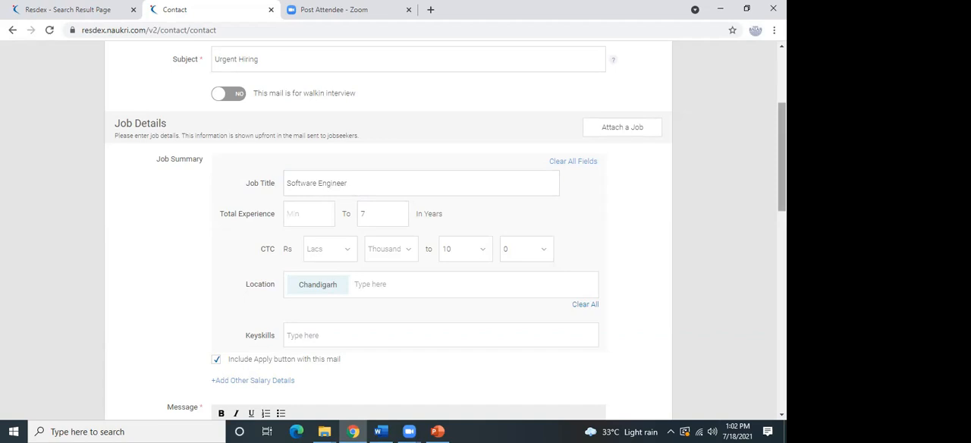
Add "Communication Skills" as the first key skill in the mail's job summary.
scroll(759, 190, "down", 2)
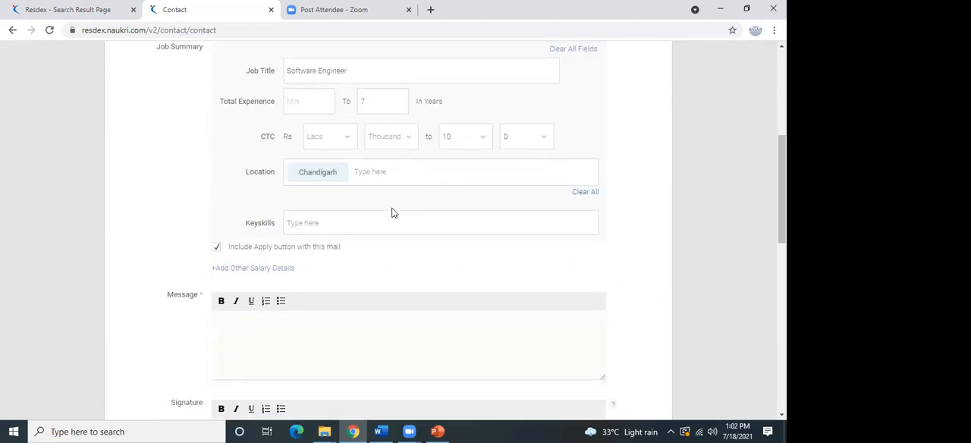
left_click(385, 220)
type("Coomunication S")
key("BackSpace")
type("m")
left_click(382, 244)
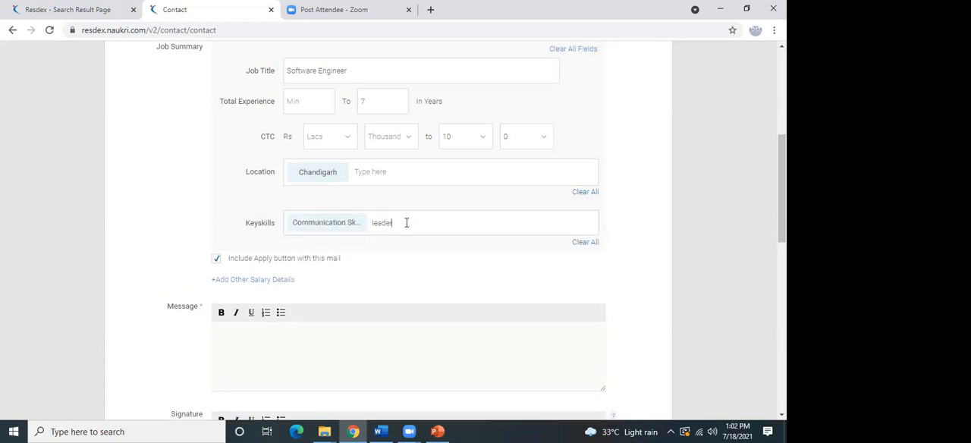
Add "Leadership" and "Coding" to the key skills of the mail's job summary.
left_click(404, 243)
type("c")
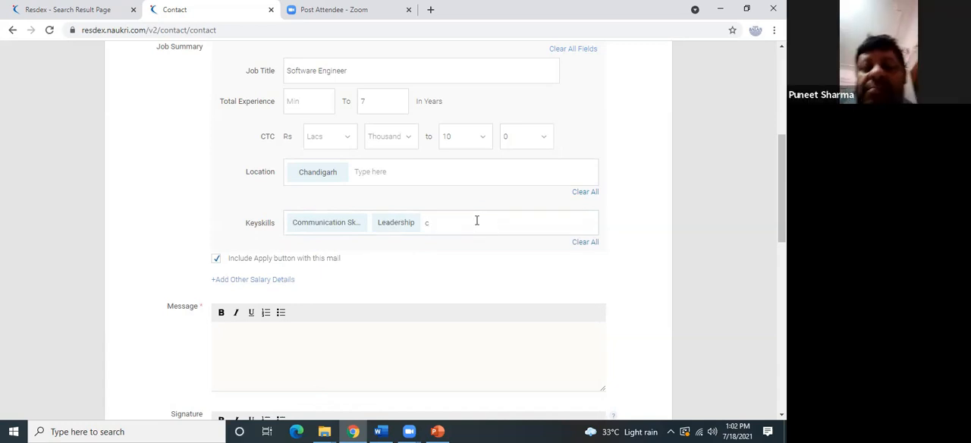
key("BackSpace")
key("BackSpace")
type("codi")
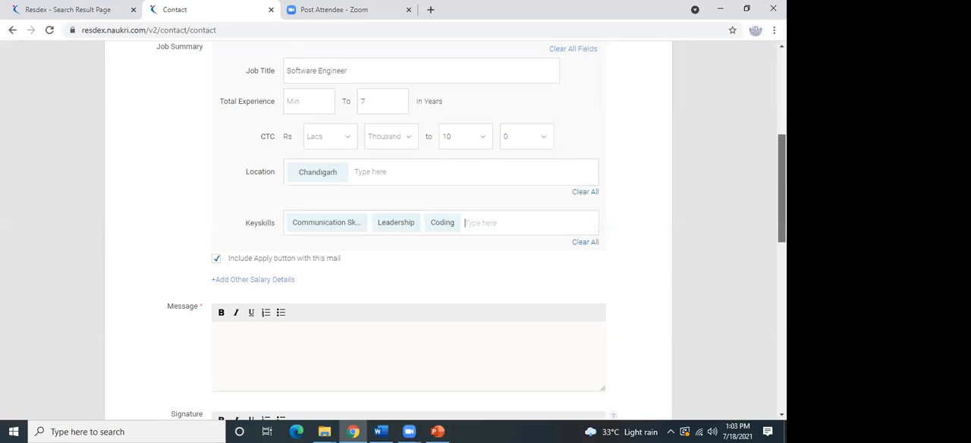
Apply the "automation anywhere" mail template to the mail and review the filled-in job details and message.
scroll(780, 228, "down", 3)
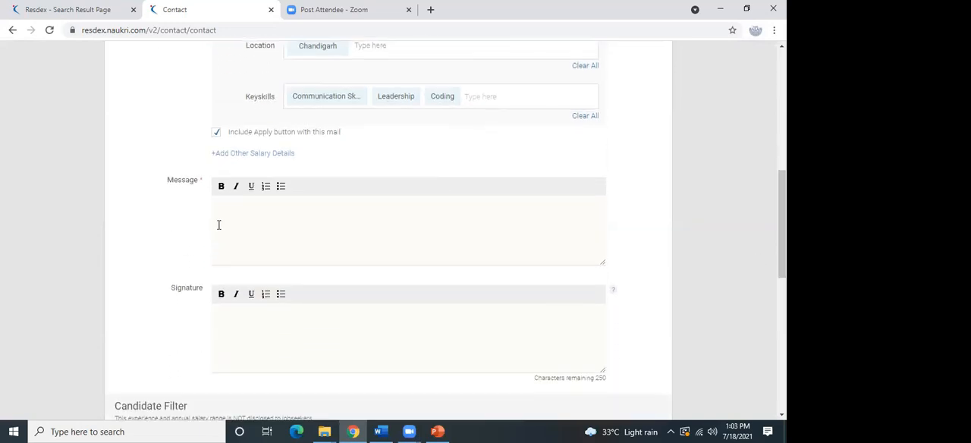
left_click(254, 221)
left_click_drag(782, 213, 783, 107)
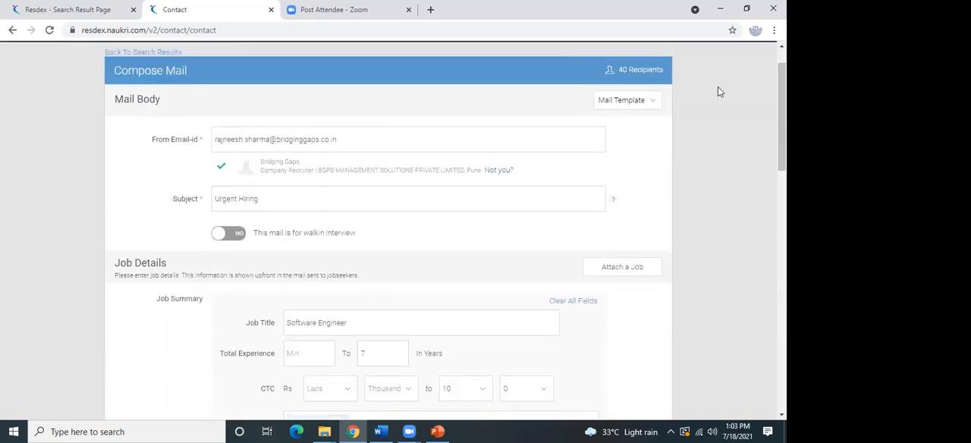
left_click(634, 104)
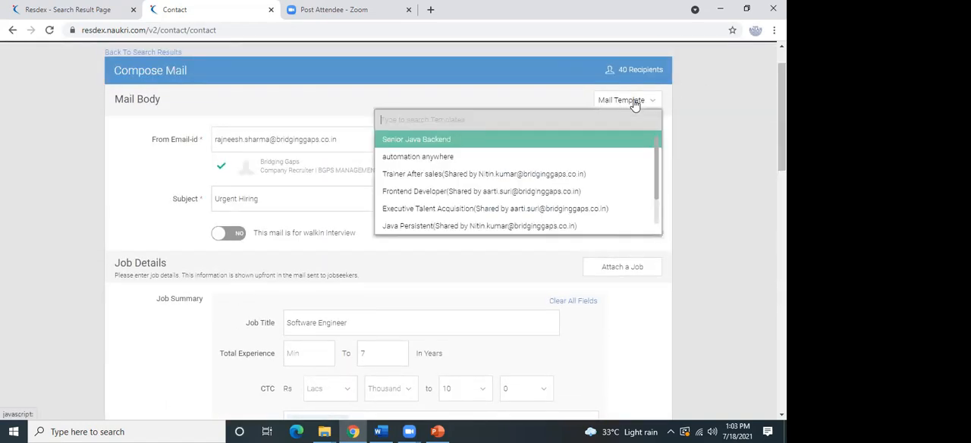
left_click(524, 158)
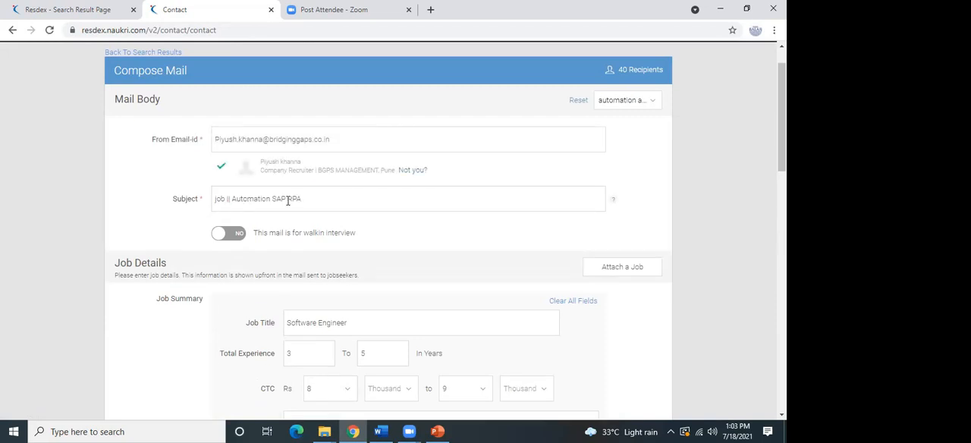
scroll(782, 114, "down", 2)
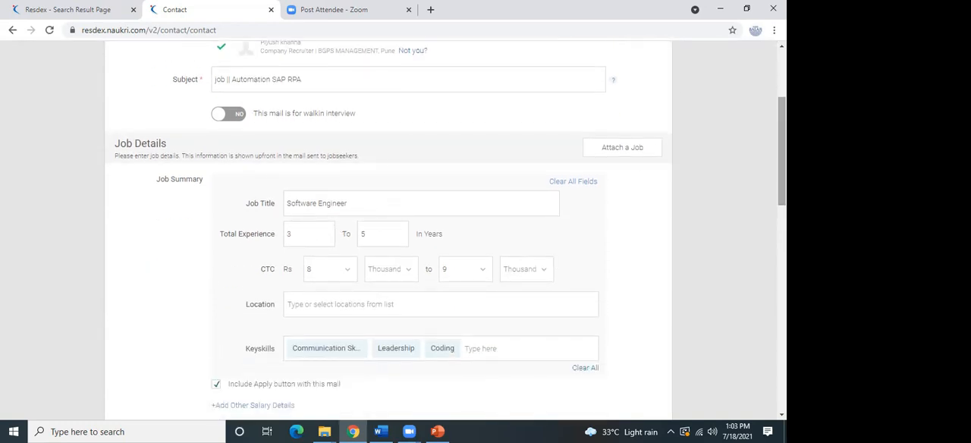
scroll(416, 249, "down", 2)
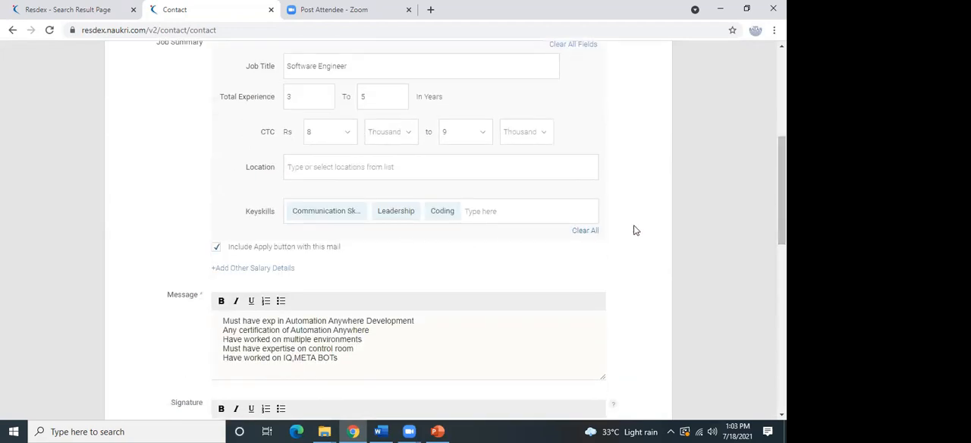
Add Chandigarh as the location in the mail's job summary.
scroll(780, 199, "down", 1)
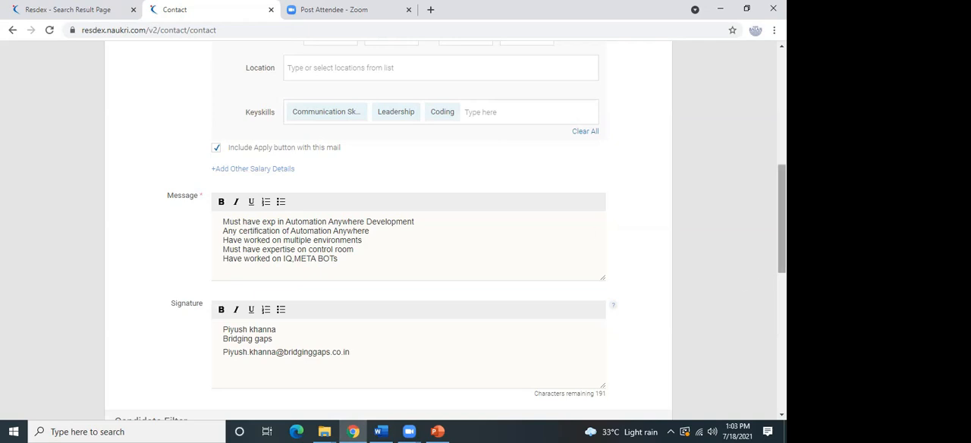
scroll(387, 263, "down", 1)
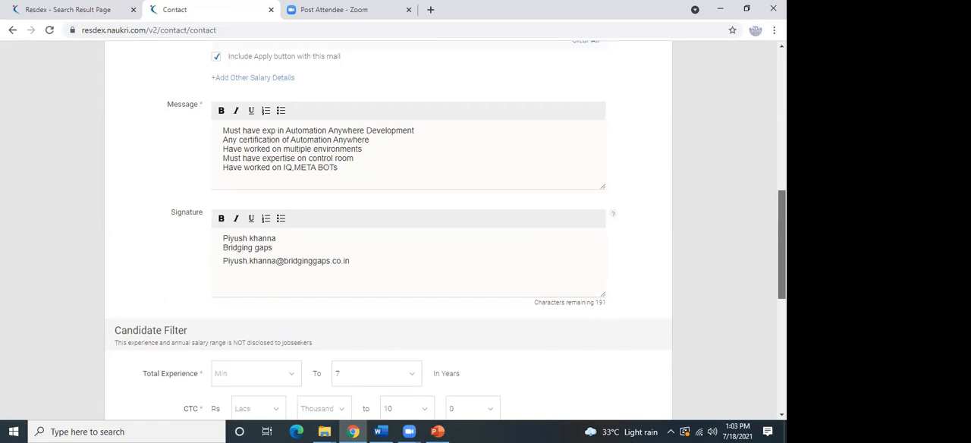
scroll(781, 244, "down", 3)
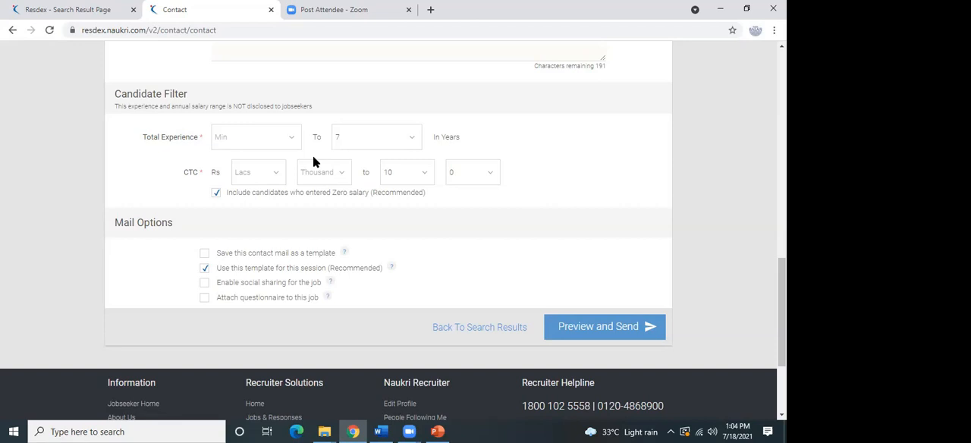
scroll(719, 245, "up", 5)
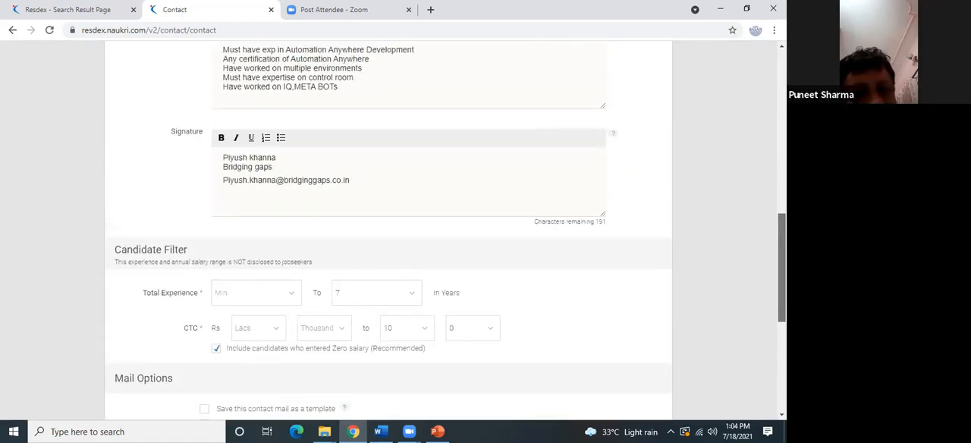
scroll(490, 165, "up", 2)
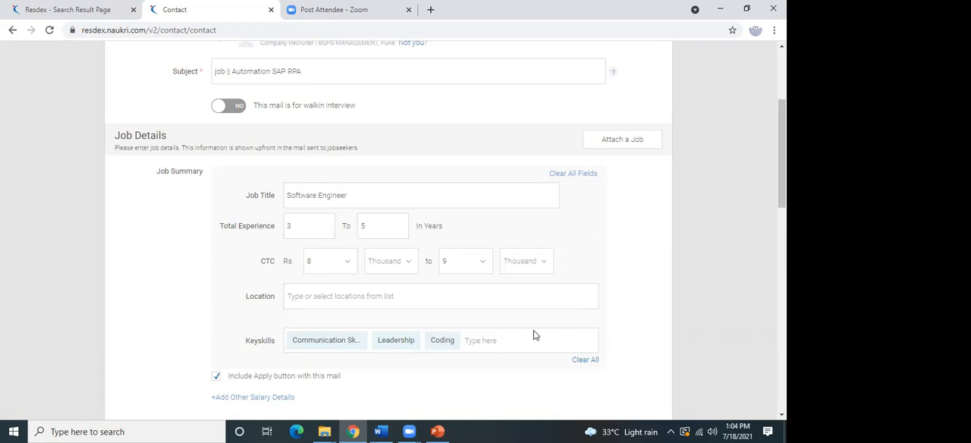
left_click(303, 299)
type("coo")
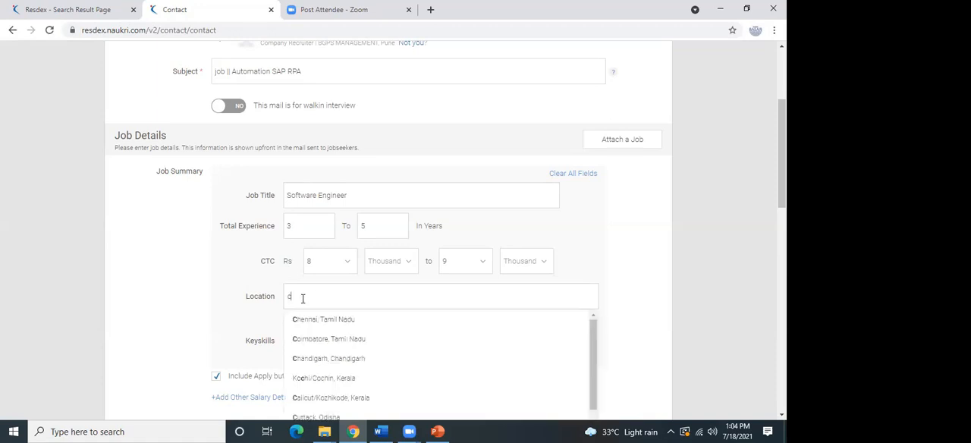
key("BackSpace")
key("BackSpace")
key("BackSpace")
type("Chs")
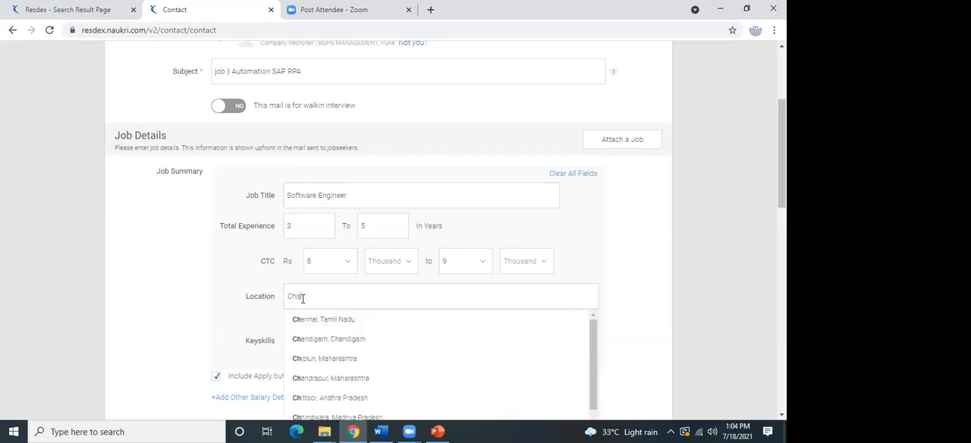
key("BackSpace")
type("and")
left_click(319, 321)
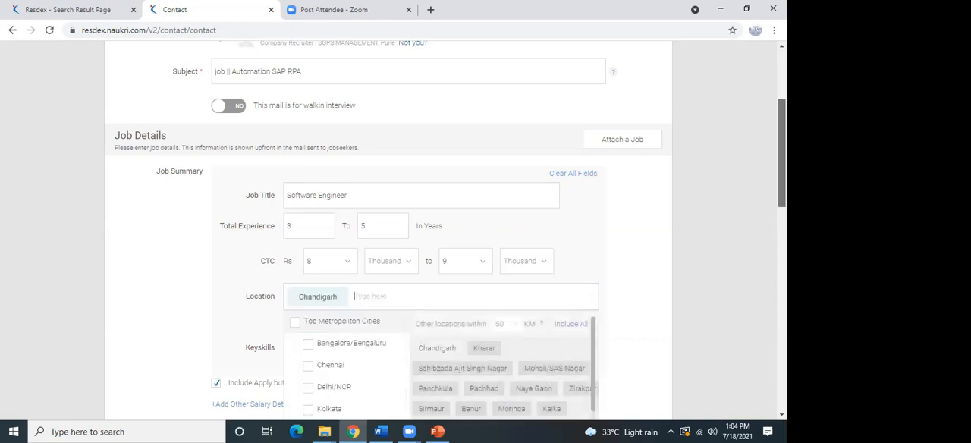
Set the mail's candidate filter to a minimum total experience of 5 years and a minimum CTC of 5 lacs.
scroll(735, 210, "down", 2)
left_click_drag(782, 211, 782, 314)
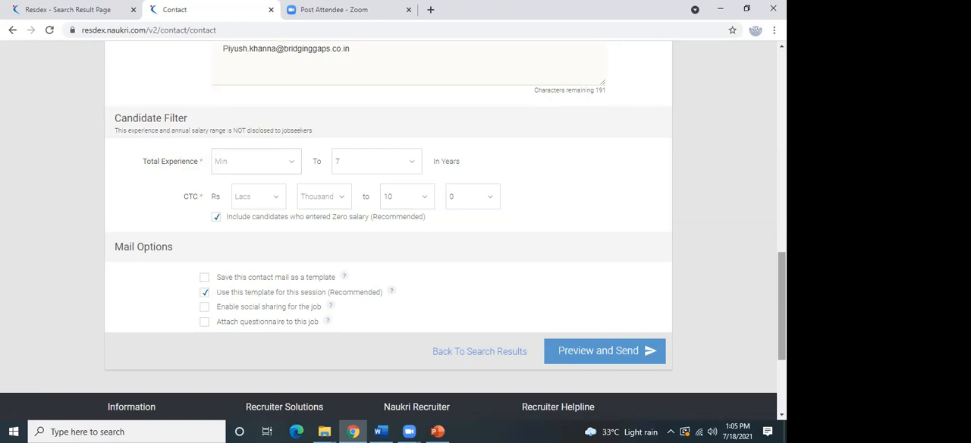
scroll(605, 200, "down", 3)
left_click(610, 228)
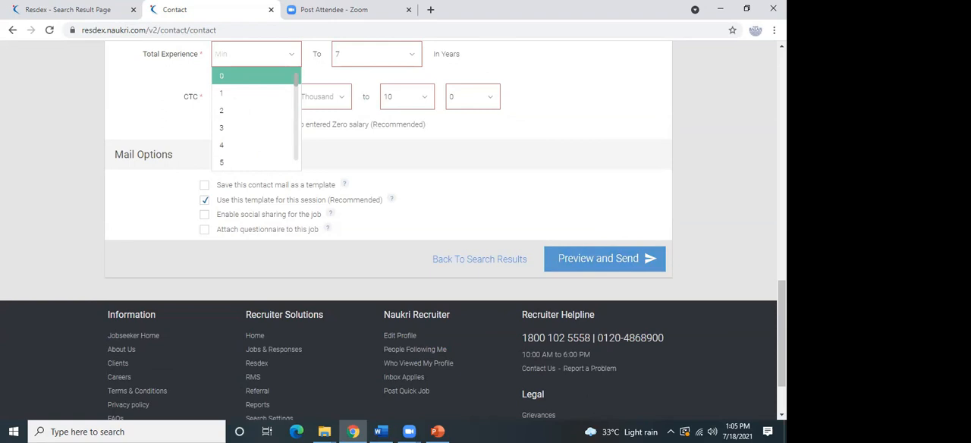
scroll(529, 201, "up", 2)
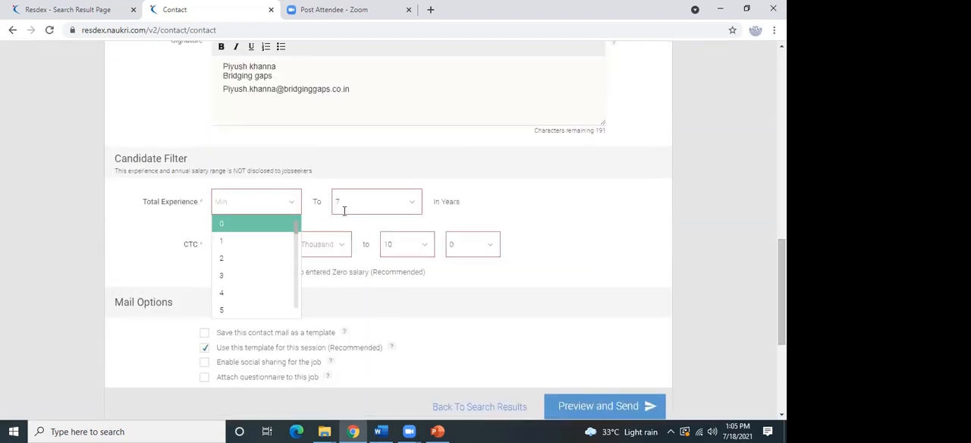
type("5")
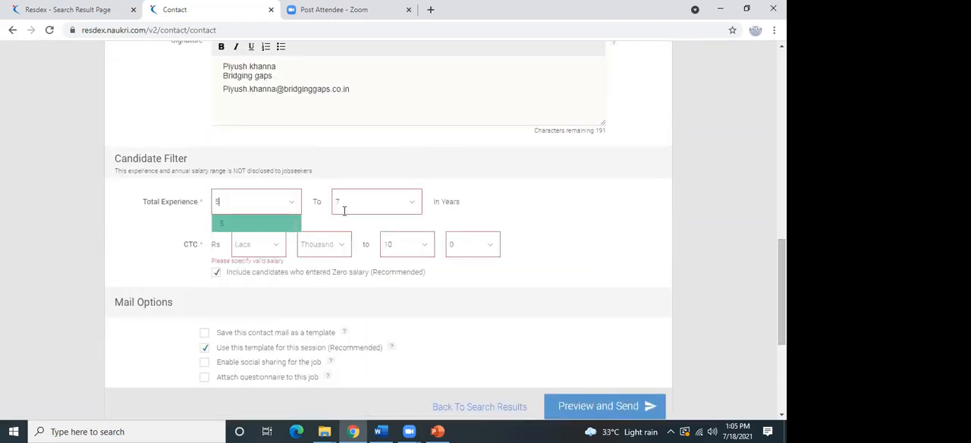
left_click(252, 245)
type("5")
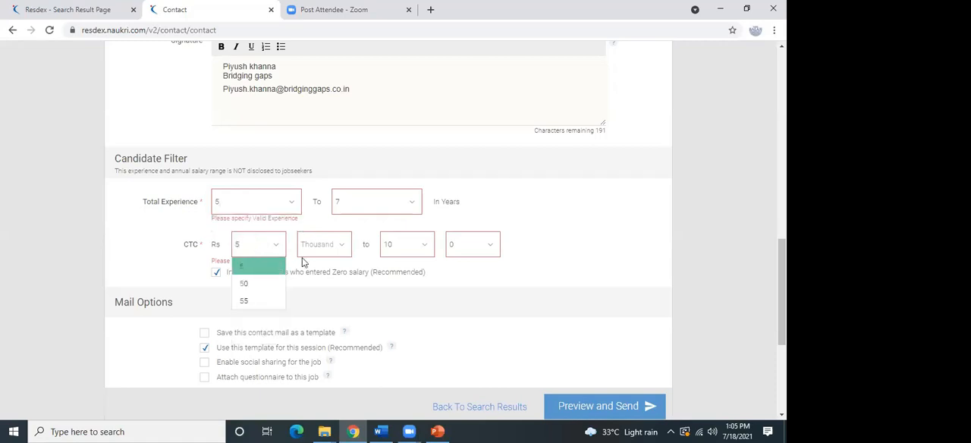
Preview the mail and review its job details, message, signature and disclaimer.
left_click(574, 416)
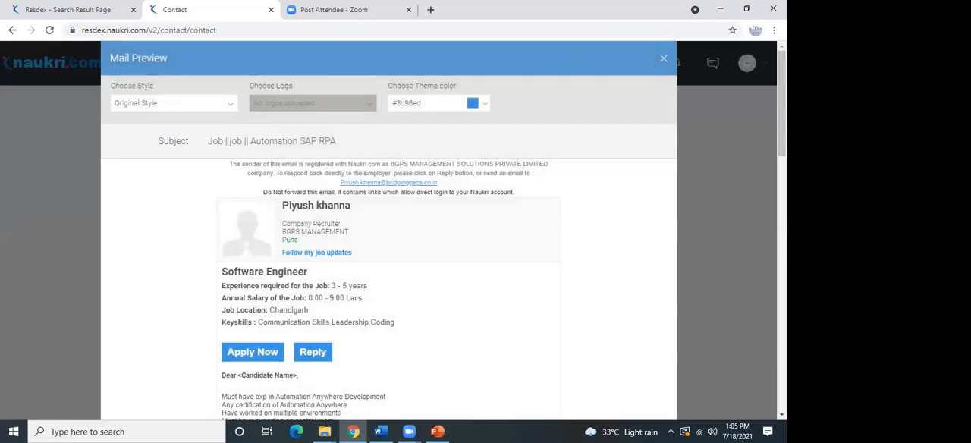
scroll(389, 251, "down", 2)
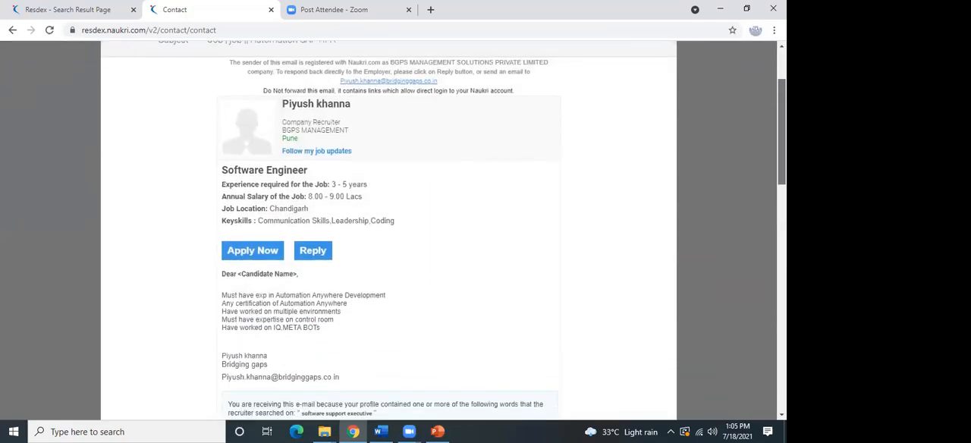
scroll(441, 228, "down", 2)
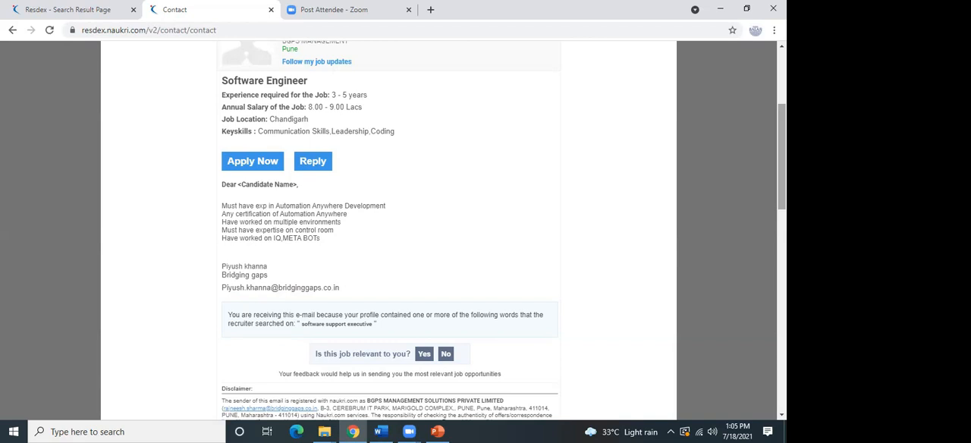
scroll(389, 228, "down", 1)
mouse_move(781, 203)
left_mouse_down()
mouse_move(758, 242)
mouse_move(781, 204)
left_mouse_up()
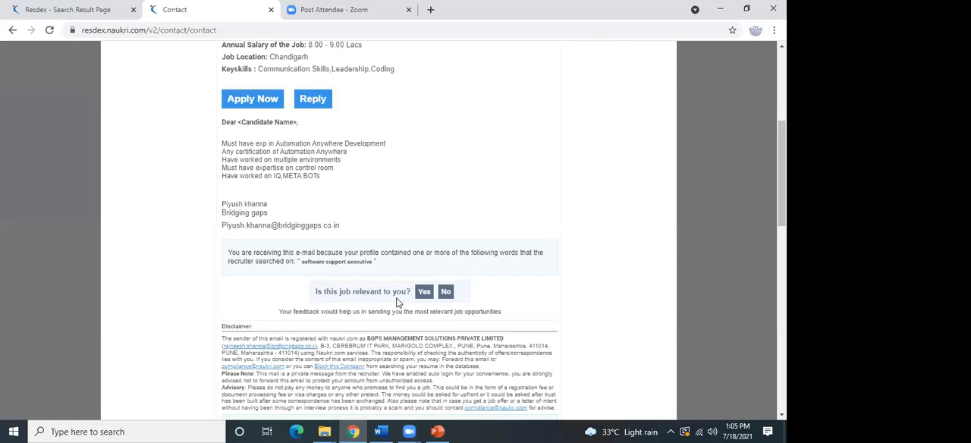
left_click_drag(782, 186, 782, 129)
scroll(670, 285, "down", 3)
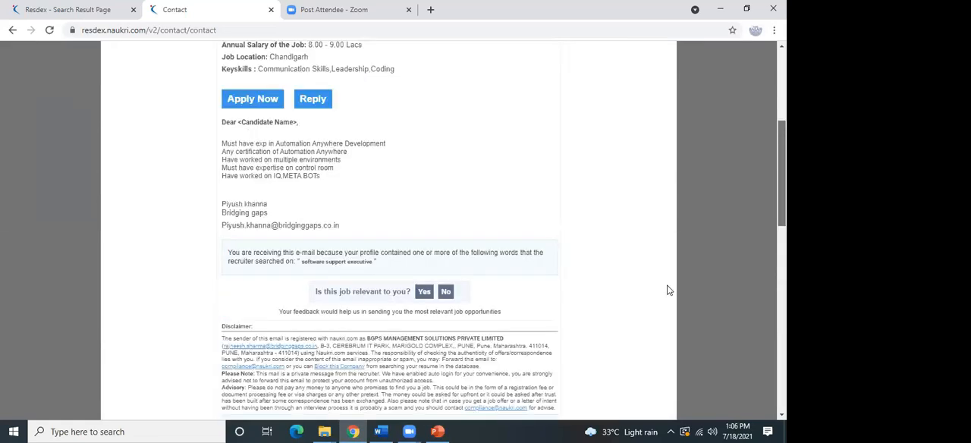
left_click_drag(781, 219, 720, 144)
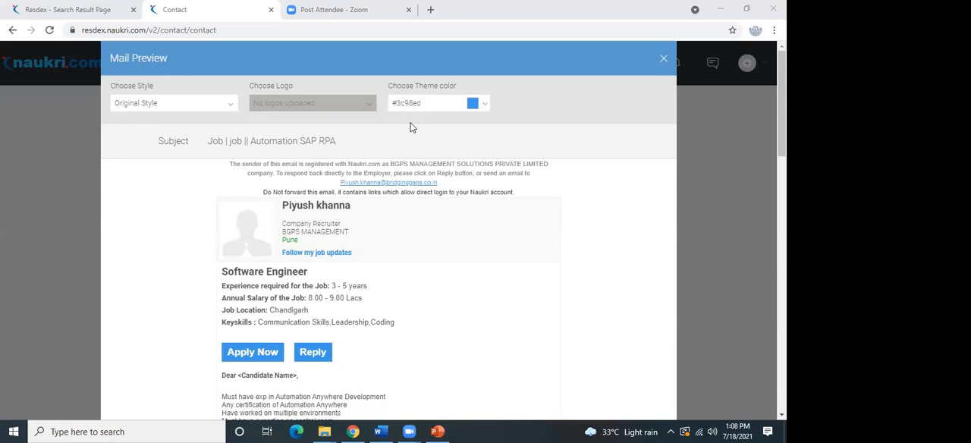
Leave the mail, start a new classified job posting and dismiss the remote job option tip.
left_click(12, 30)
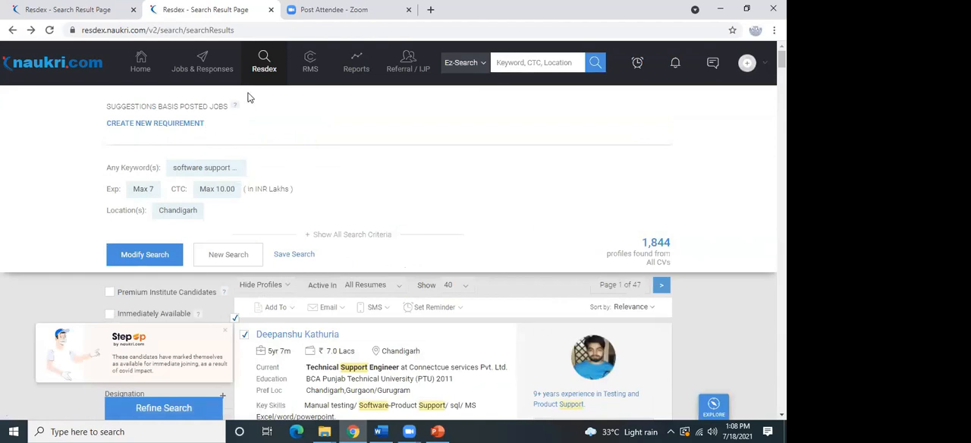
mouse_move(220, 73)
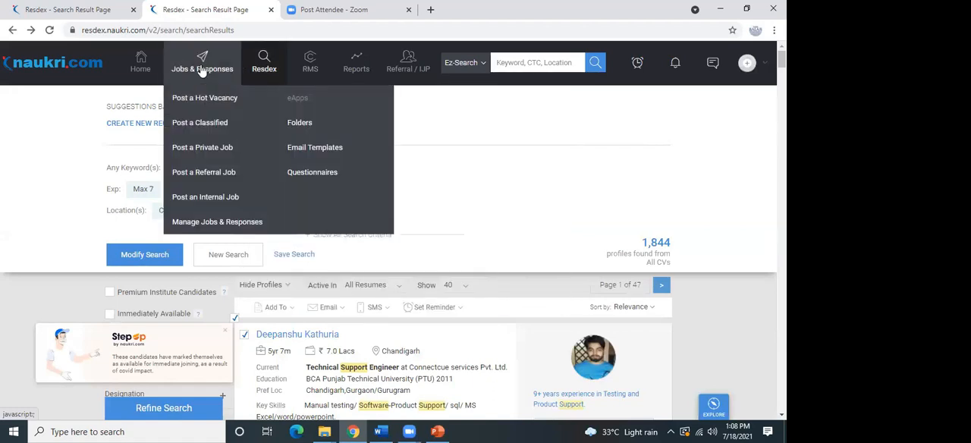
left_click(213, 130)
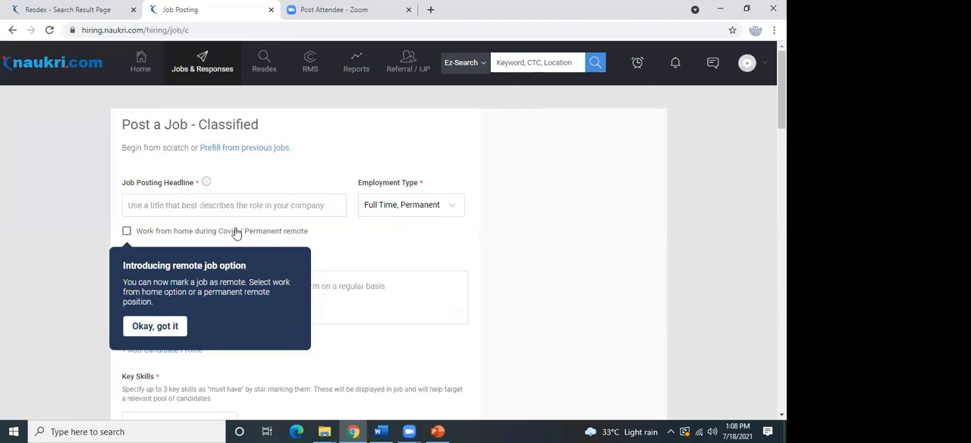
left_click(145, 200)
left_click(149, 327)
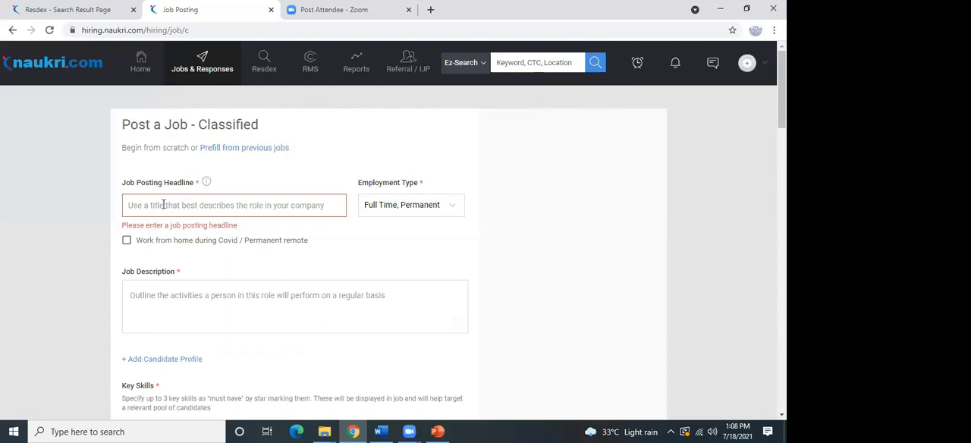
Set the job posting headline to "HR Manager".
left_click(163, 205)
type("HR")
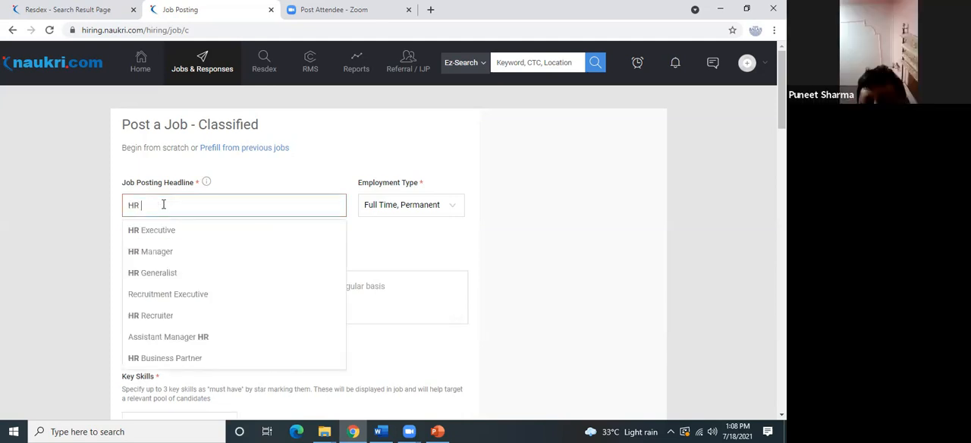
left_click(175, 249)
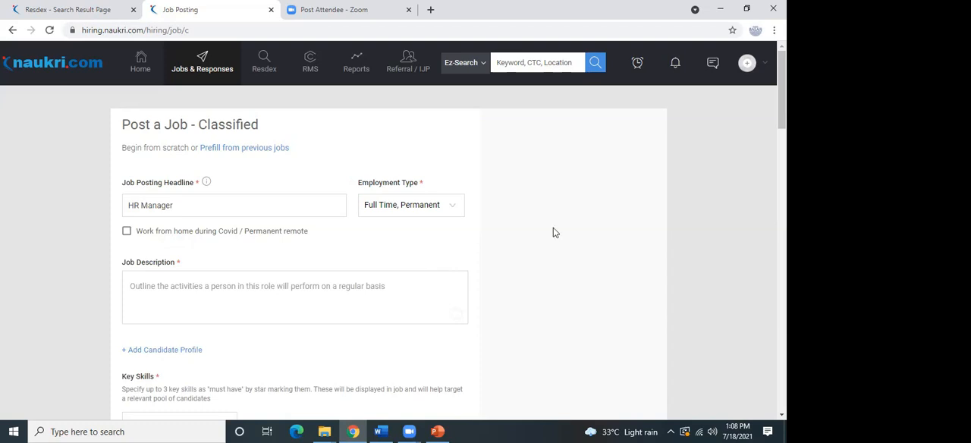
Add "Communication Skills" as the first key skill of the job posting.
scroll(782, 98, "down", 2)
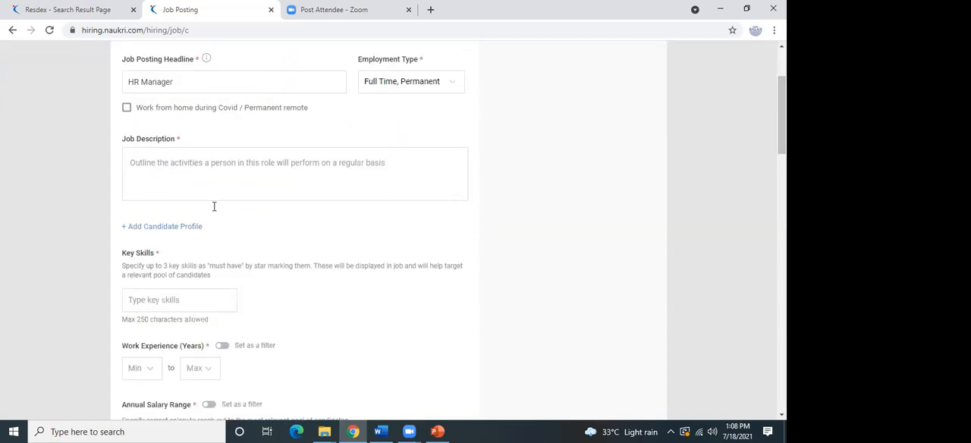
left_click(255, 180)
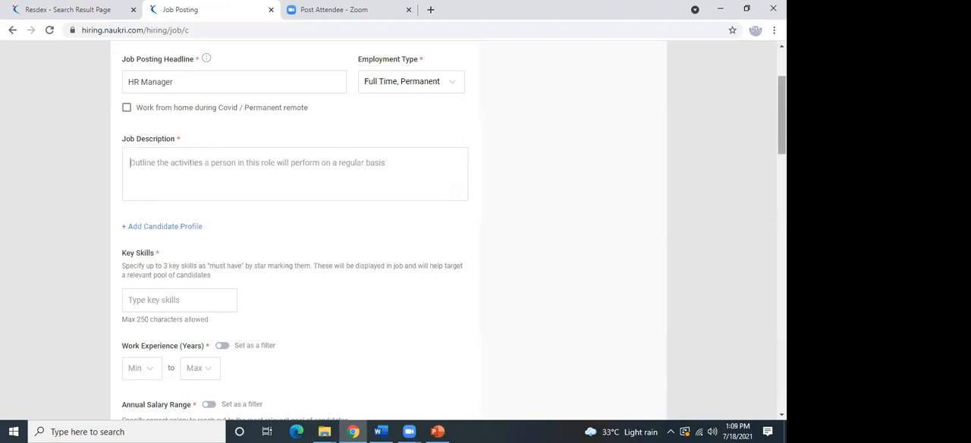
scroll(782, 114, "up", 2)
scroll(389, 227, "down", 1)
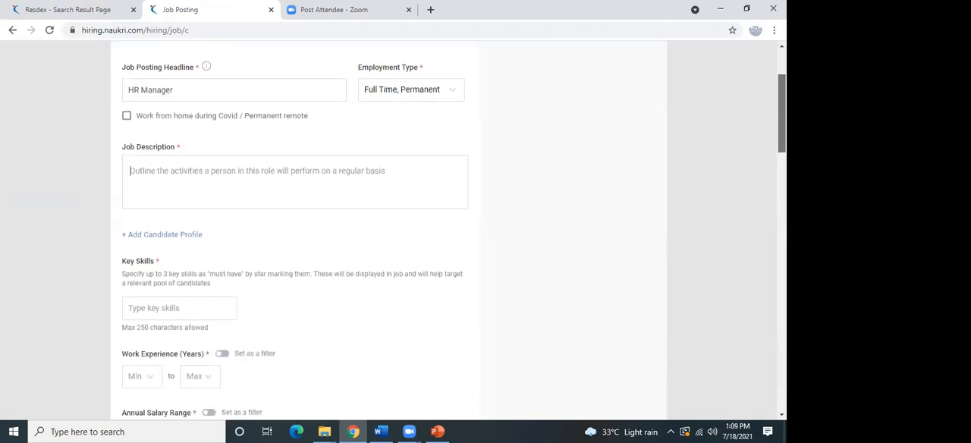
scroll(453, 235, "down", 1)
scroll(455, 132, "down", 2)
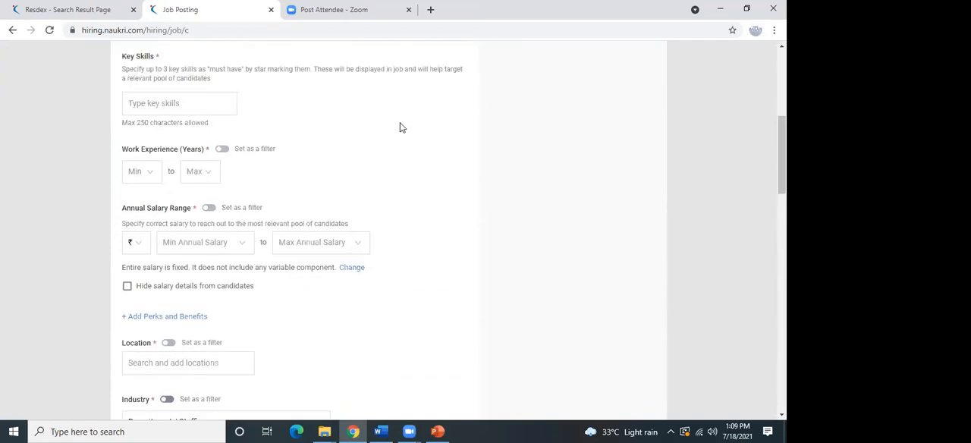
left_click(167, 105)
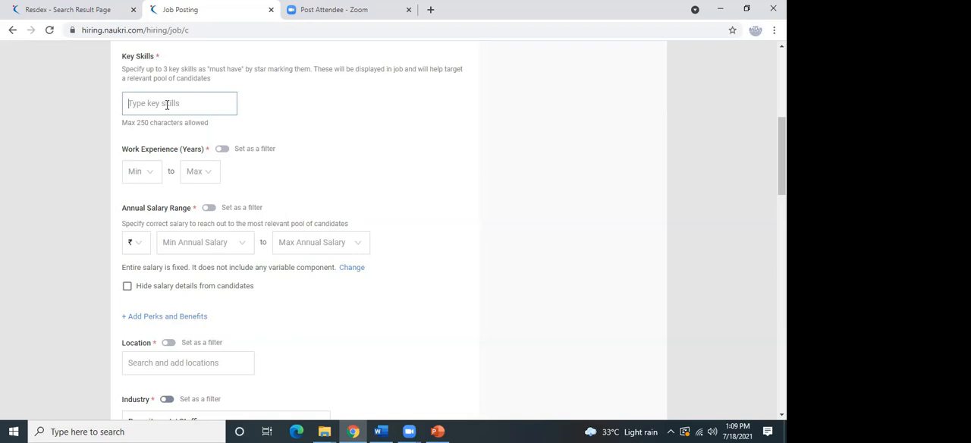
type("Coomuni")
key("BackSpace")
key("BackSpace")
key("BackSpace")
key("BackSpace")
key("BackSpace")
type("mmu")
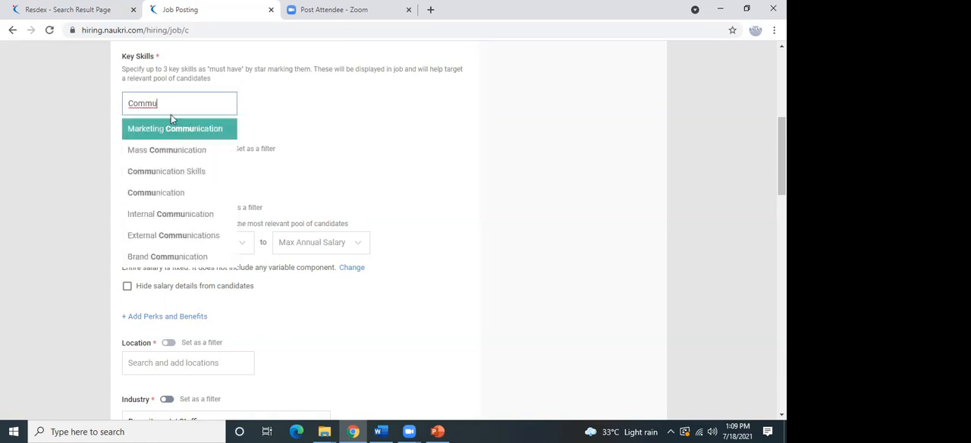
left_click(182, 172)
Add "Management" and "Leadership" to the key skills of the job posting.
type("mana")
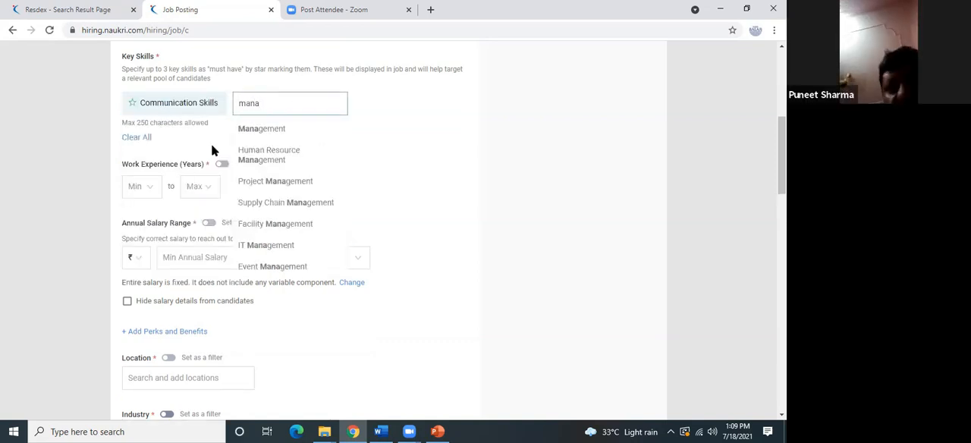
left_click(258, 132)
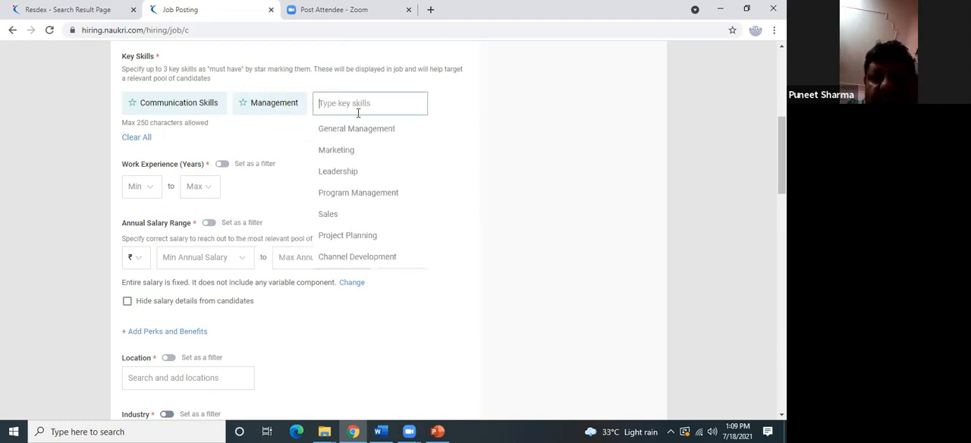
left_click(357, 171)
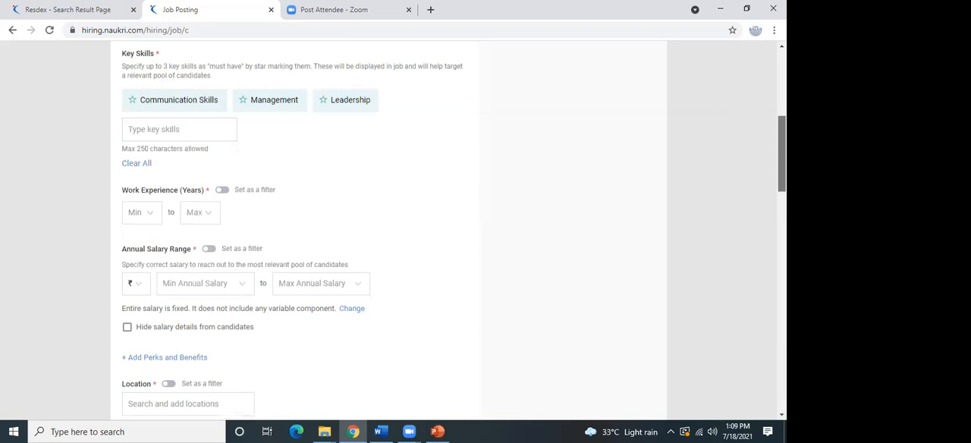
scroll(782, 152, "down", 1)
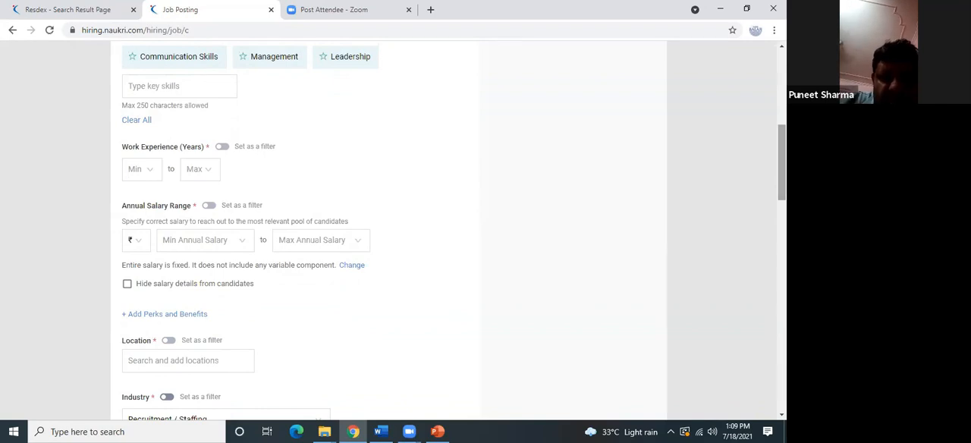
Try to set the work experience range of the job posting to 5 to 8 years.
scroll(310, 171, "down", 1)
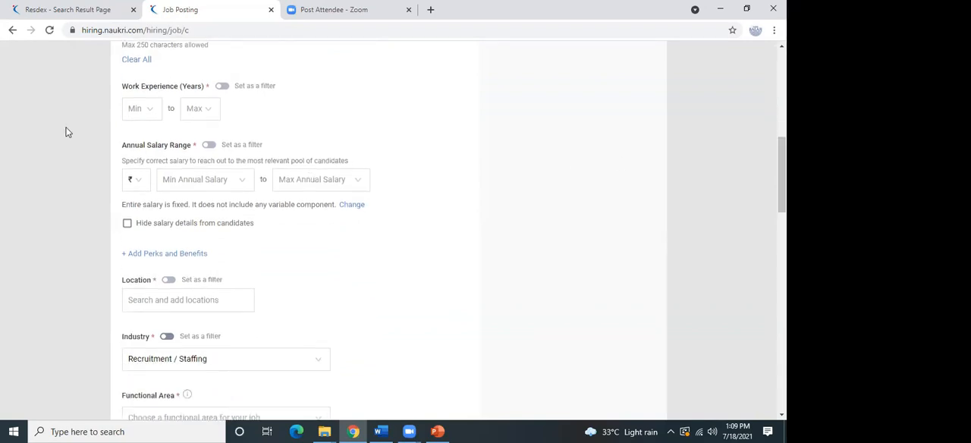
left_click(143, 105)
type("5")
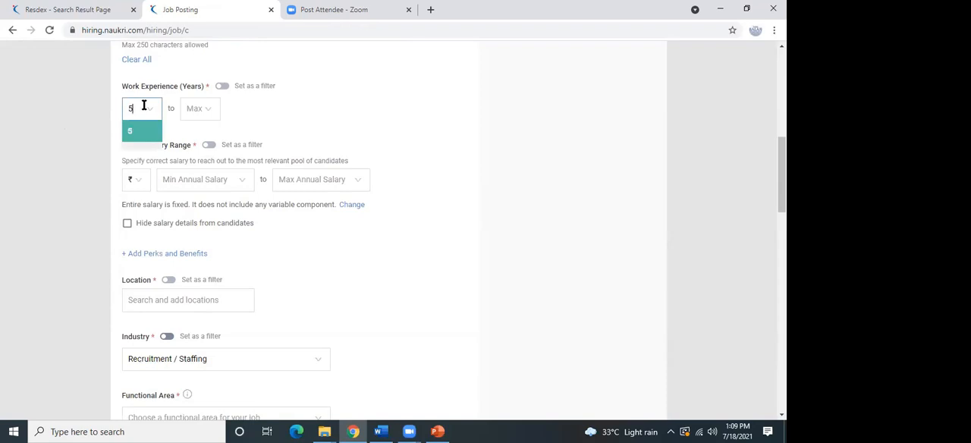
left_click(193, 104)
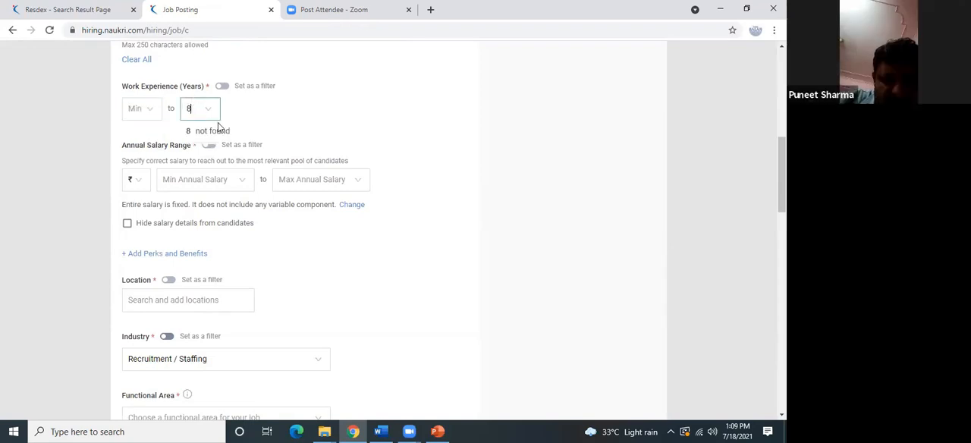
Set the minimum annual salary of the job posting to 1,50,000 rupees.
left_click(195, 180)
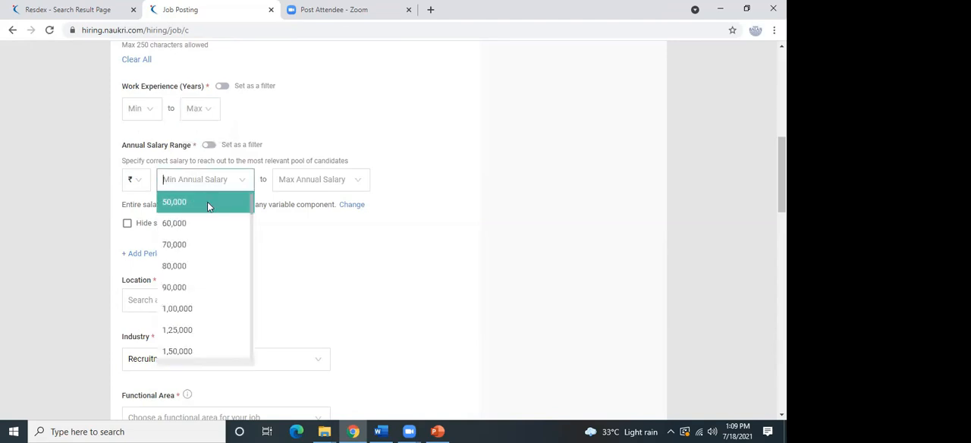
left_click(250, 351)
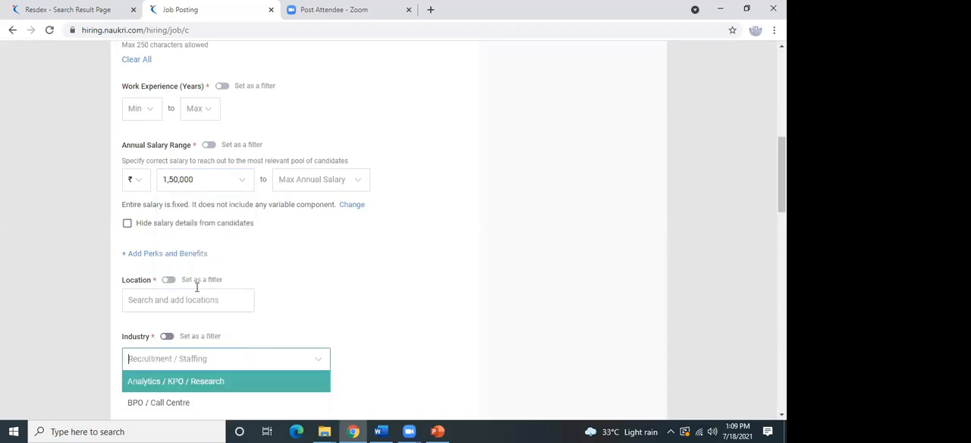
Try hiding the salary details from candidates, and make them visible again.
left_click(127, 226)
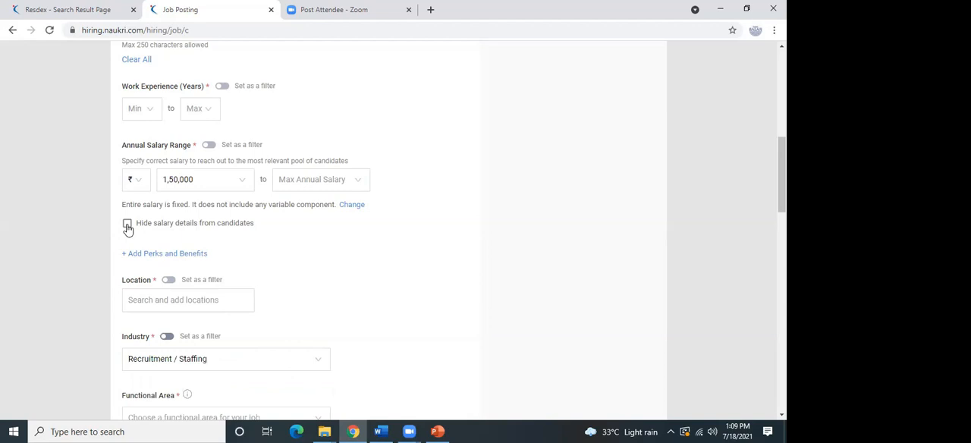
left_click(128, 228)
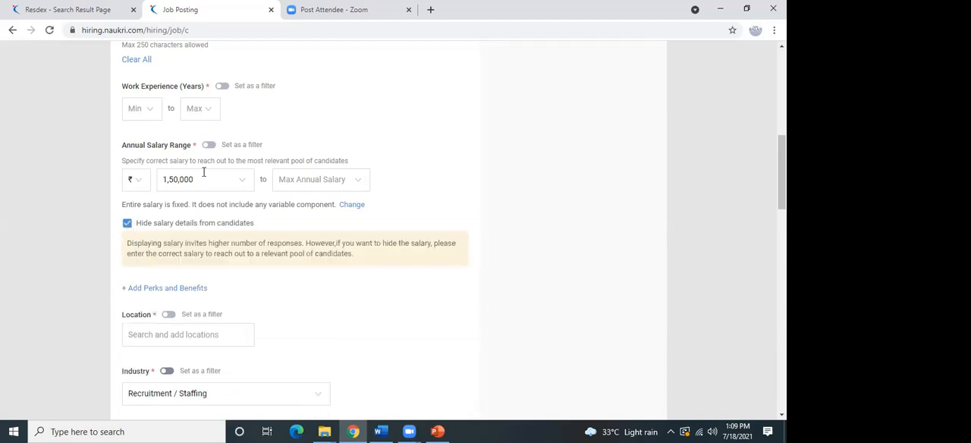
left_click(127, 225)
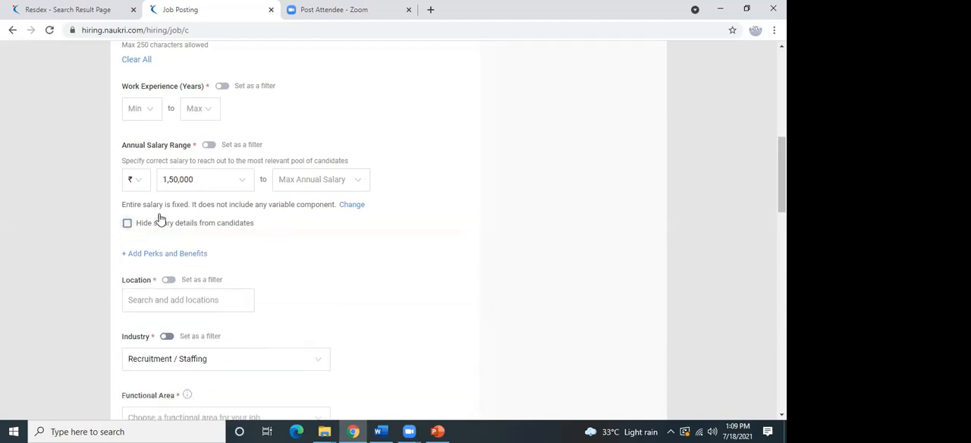
Set the maximum annual salary of the job posting to 3,25,000 rupees.
left_click(249, 185)
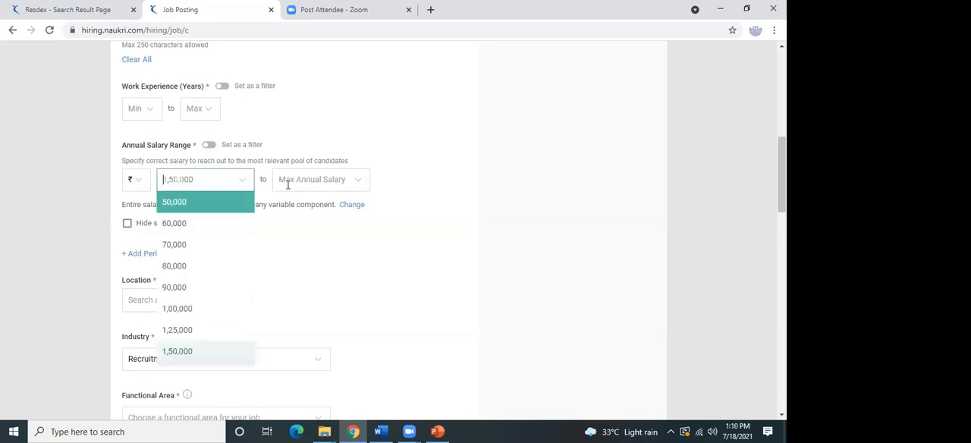
left_click(301, 182)
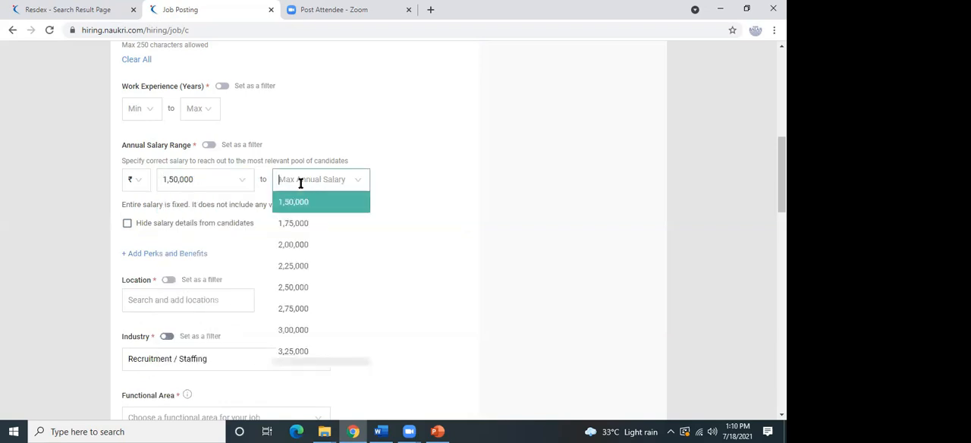
left_click(309, 349)
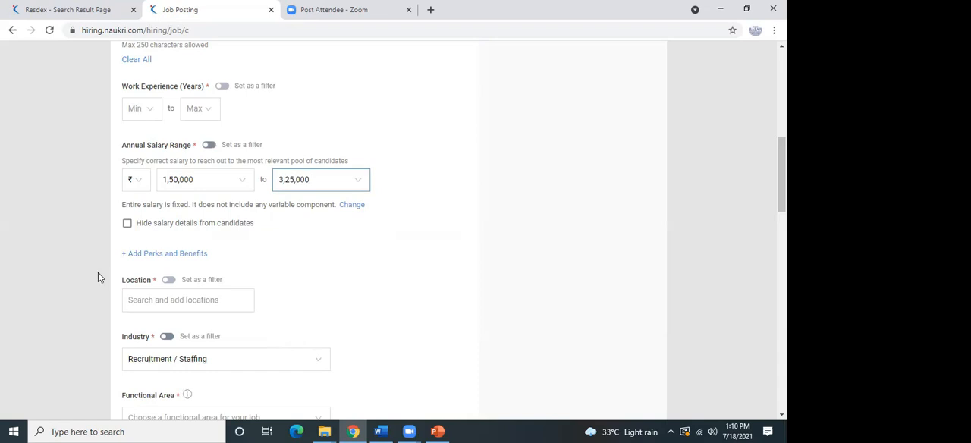
Add Chandigarh as the job location and close the suggestions for more locations.
left_click(178, 303)
type("chand")
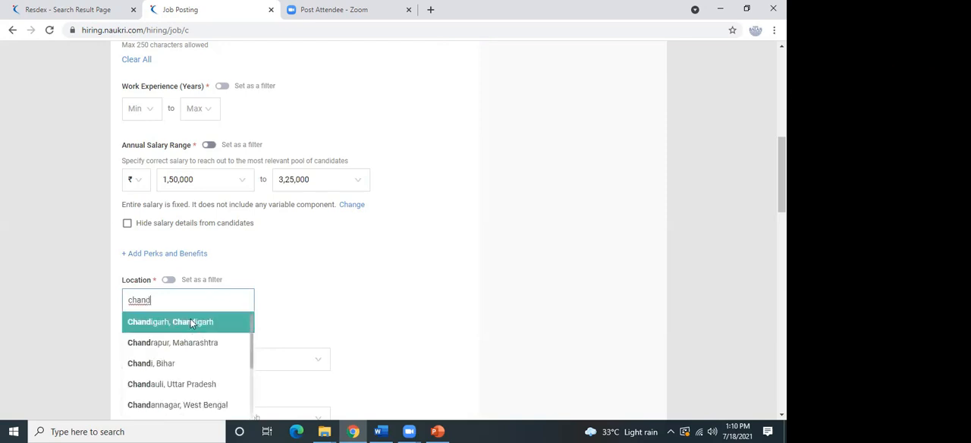
left_click(190, 323)
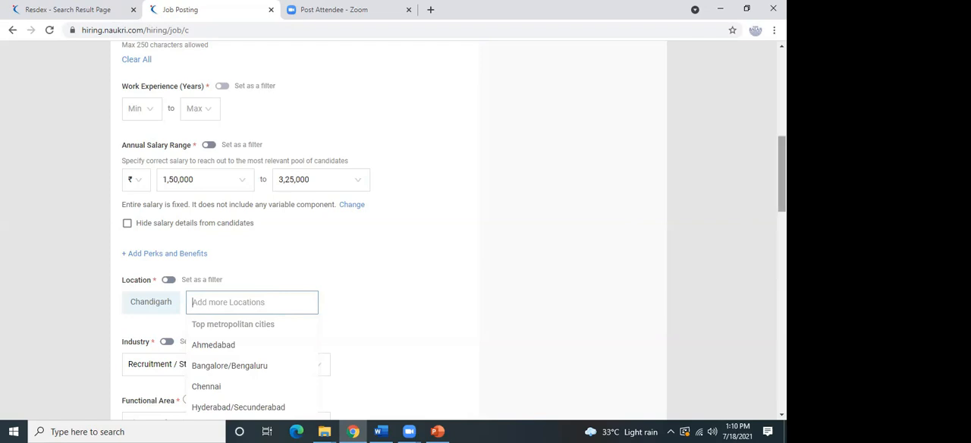
scroll(139, 220, "down", 2)
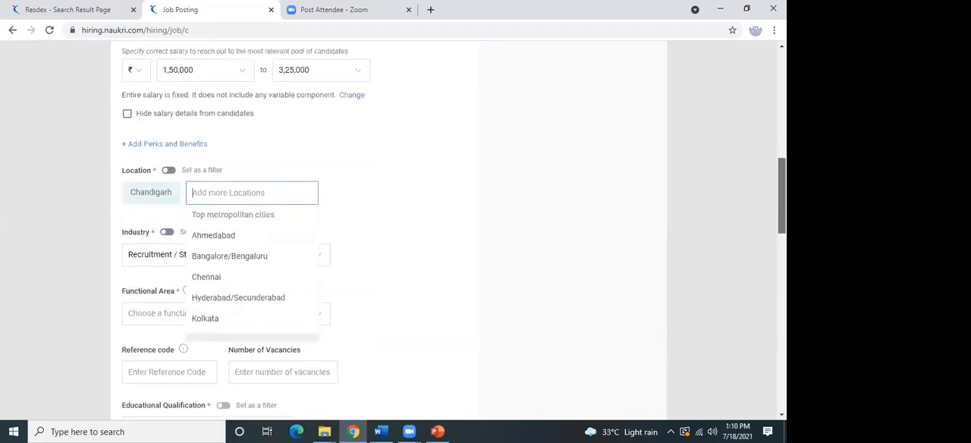
left_click(78, 210)
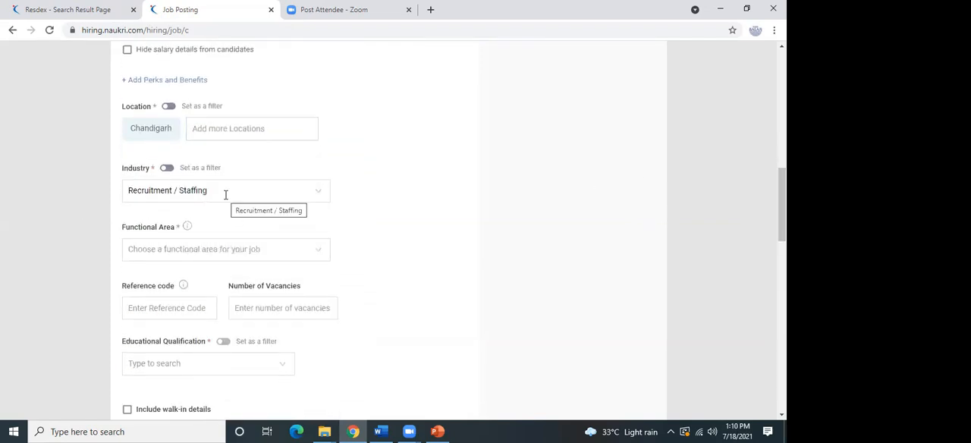
left_click(199, 252)
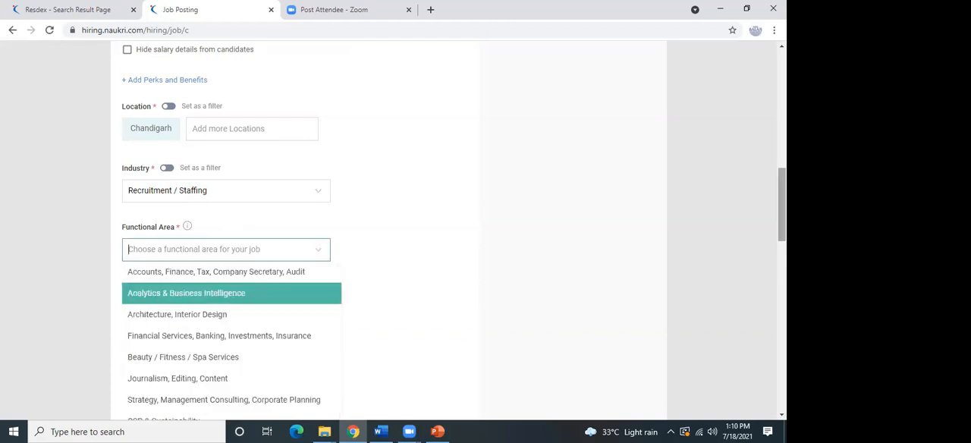
scroll(464, 342, "down", 2)
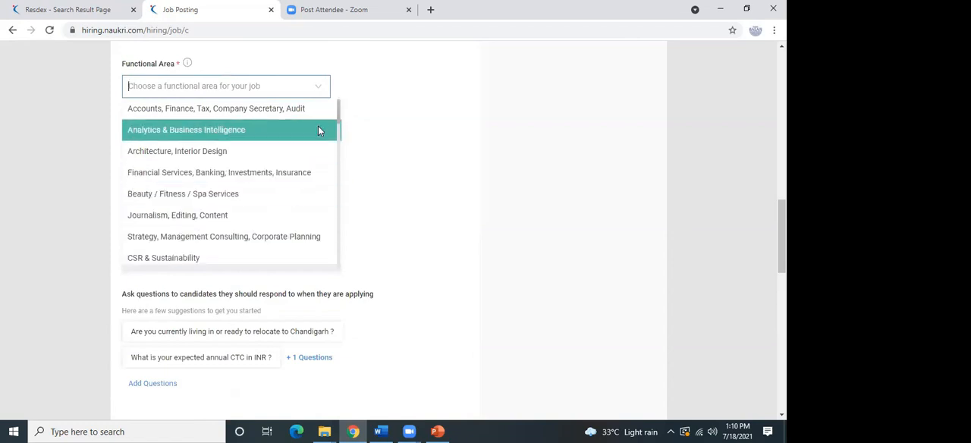
scroll(337, 129, "down", 1)
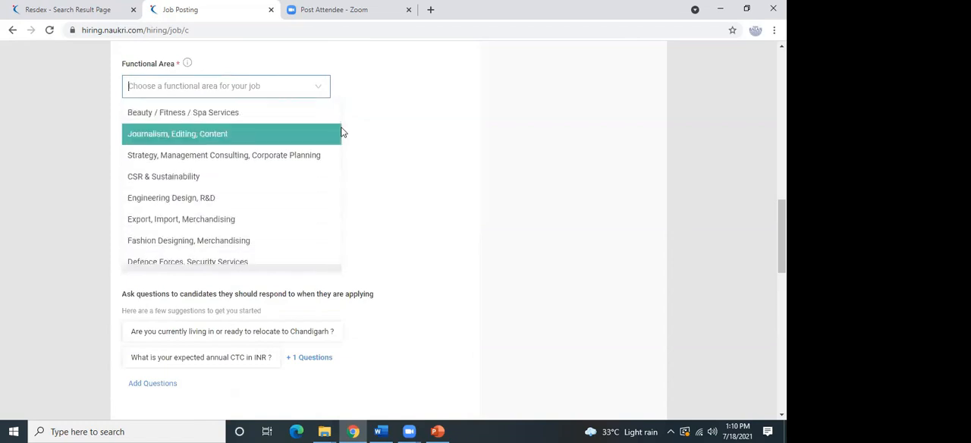
scroll(342, 138, "down", 2)
scroll(344, 140, "down", 2)
left_click(345, 151)
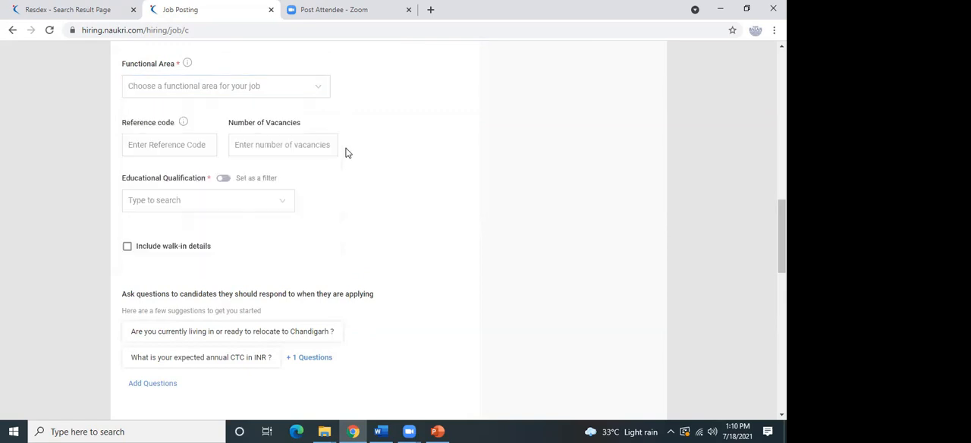
left_click(286, 201)
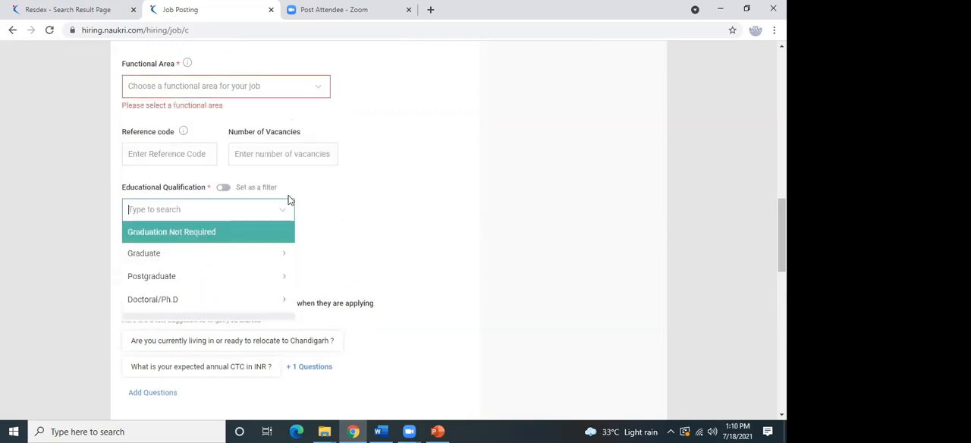
left_click(347, 185)
left_click(222, 209)
key("Down")
key("Up")
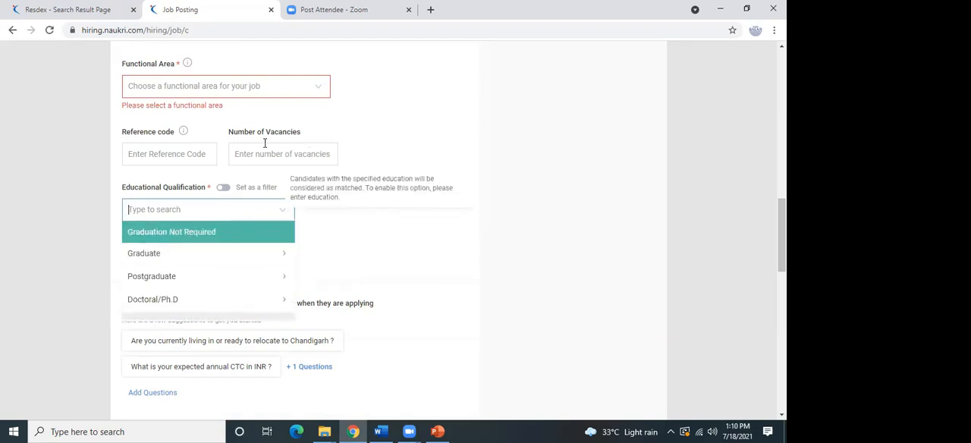
Set the functional area to "HR, Recruitment, Administration, IR" and the role to "Recruitment Manager".
left_click(305, 92)
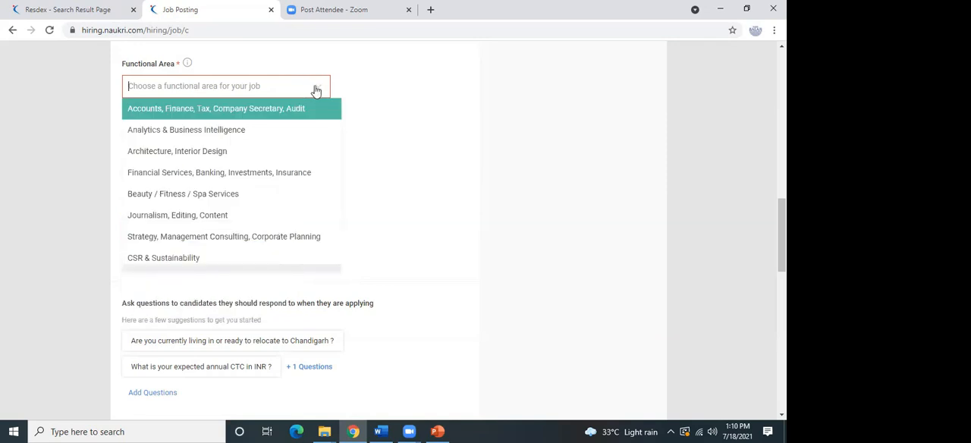
left_click_drag(336, 119, 342, 153)
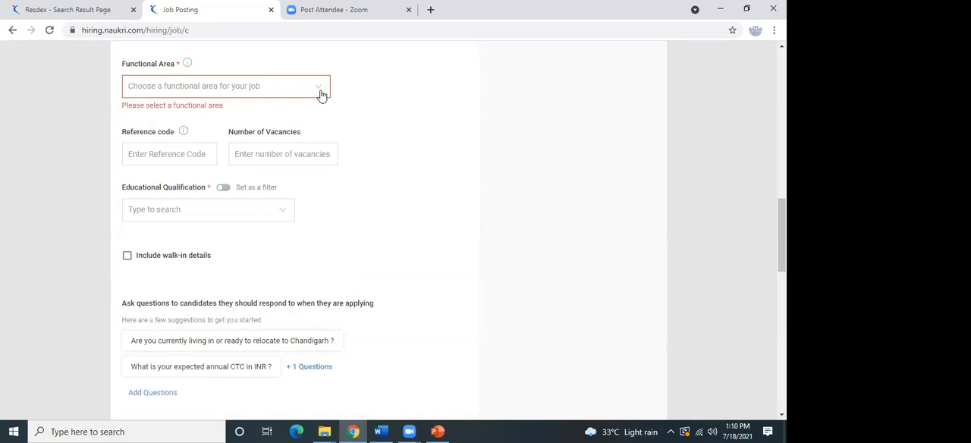
type("hr")
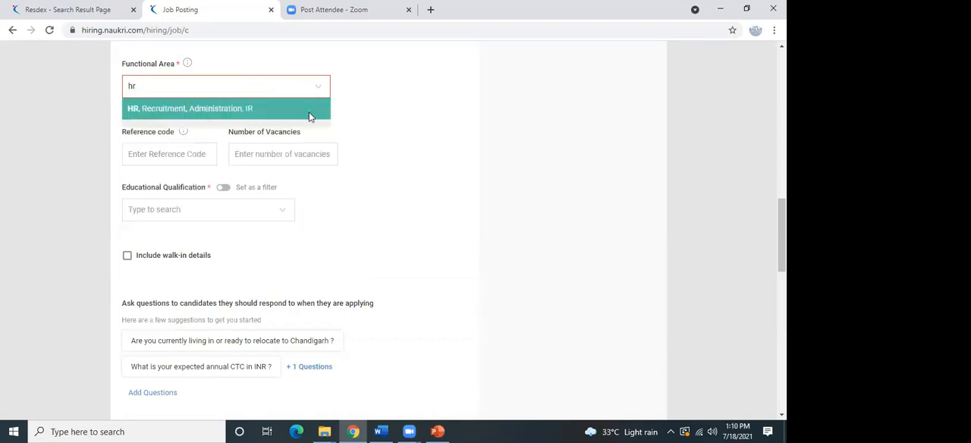
left_click(311, 111)
left_click(416, 88)
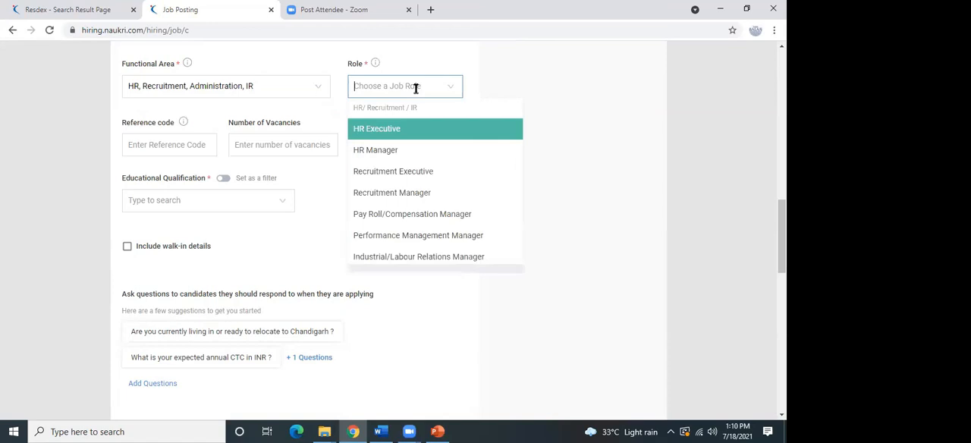
left_click(433, 192)
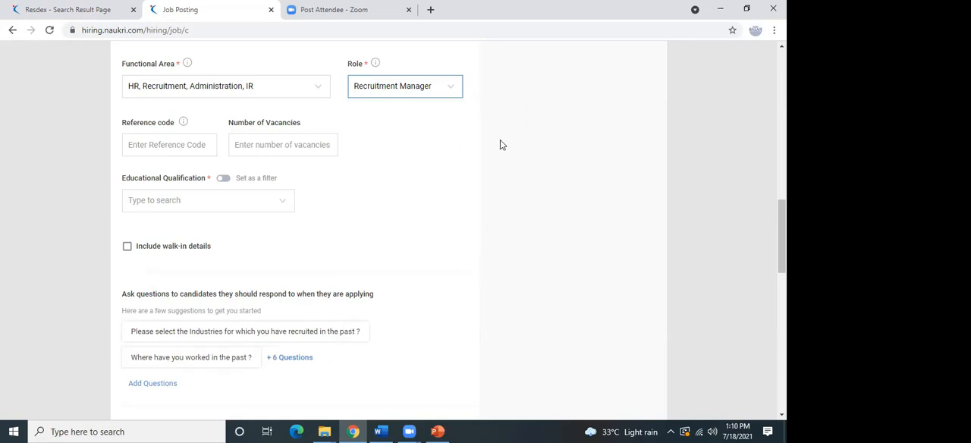
Select the postgraduate degree MBA/PGDM with any specialization as the educational qualification.
left_click_drag(781, 236, 782, 249)
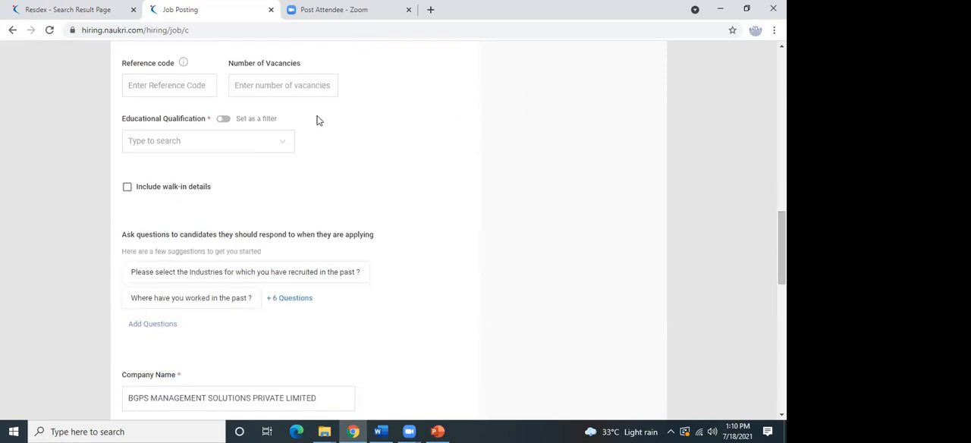
left_click(258, 139)
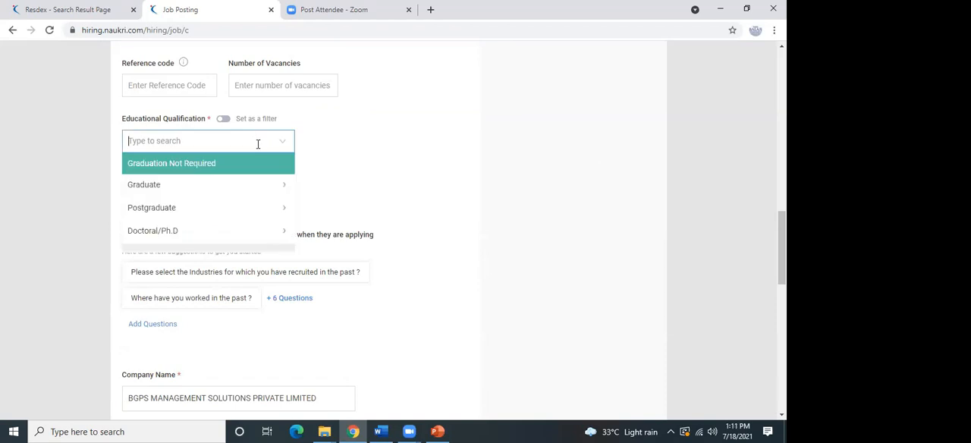
left_click(256, 220)
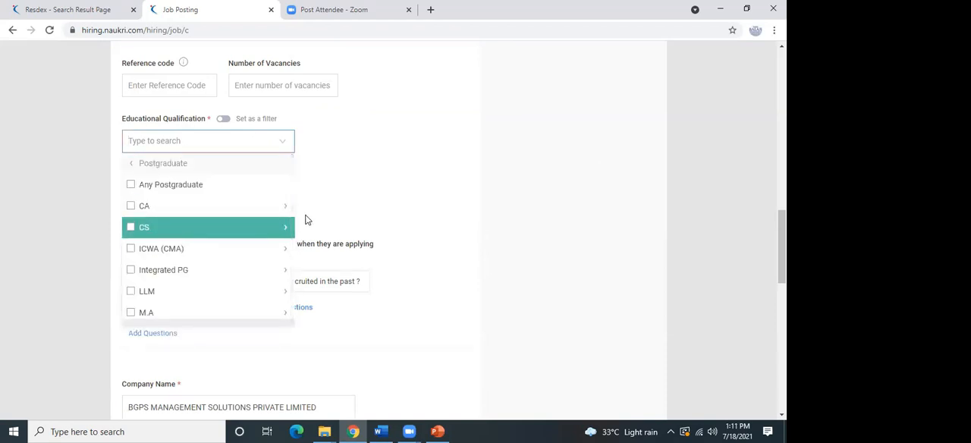
type("m")
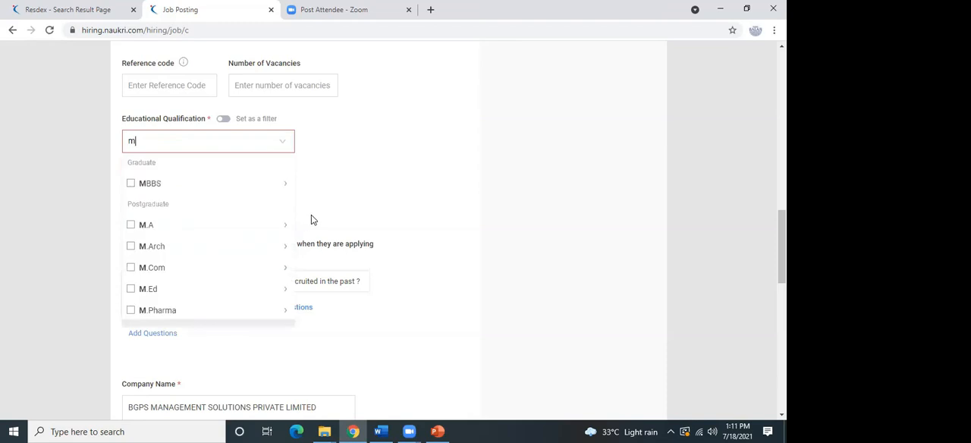
type("ba")
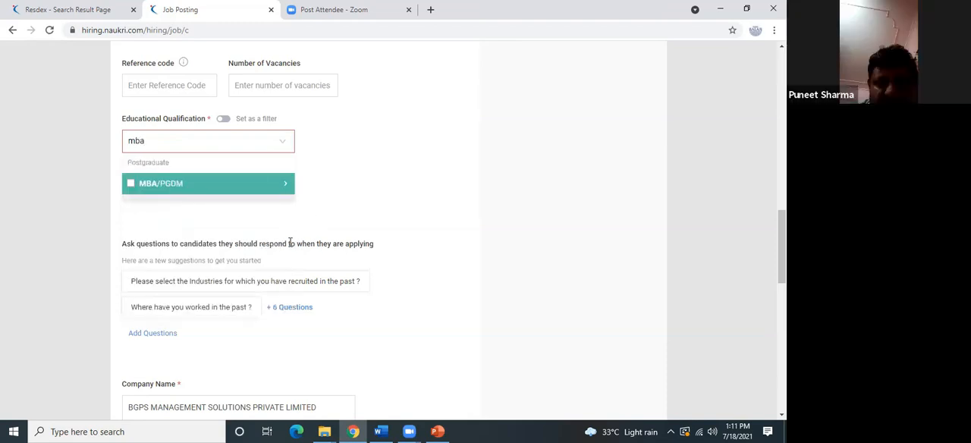
left_click(244, 189)
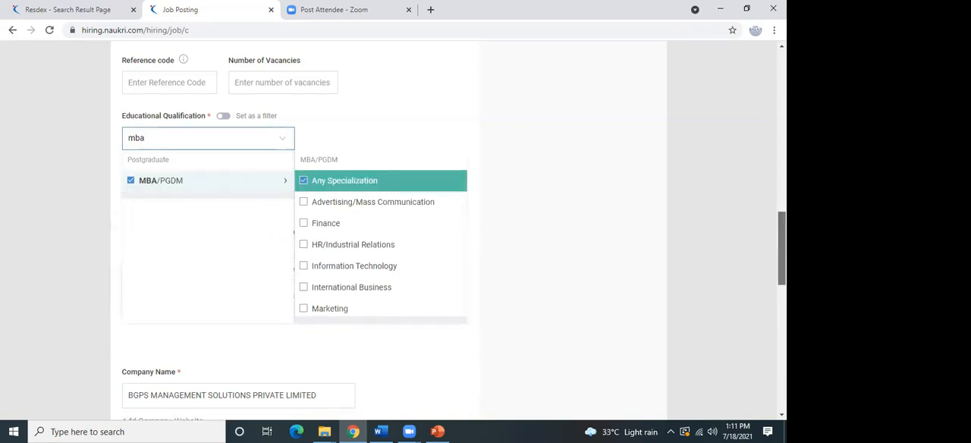
Review the company, recruiter and response management sections of the job posting, and return to the beginning of the form.
scroll(447, 228, "down", 5)
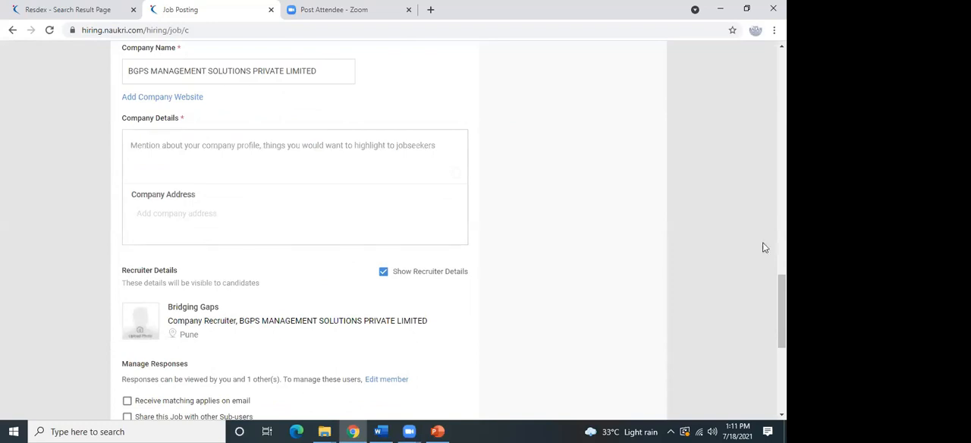
scroll(448, 228, "down", 2)
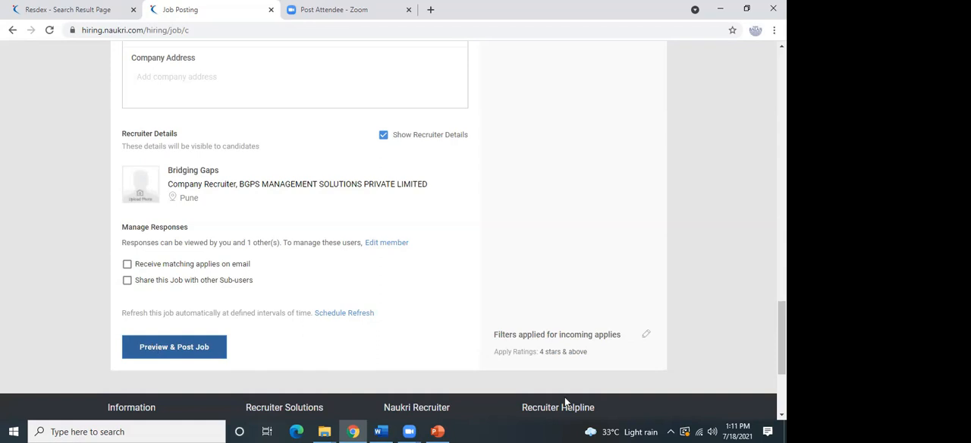
left_click_drag(783, 338, 782, 87)
mouse_move(761, 76)
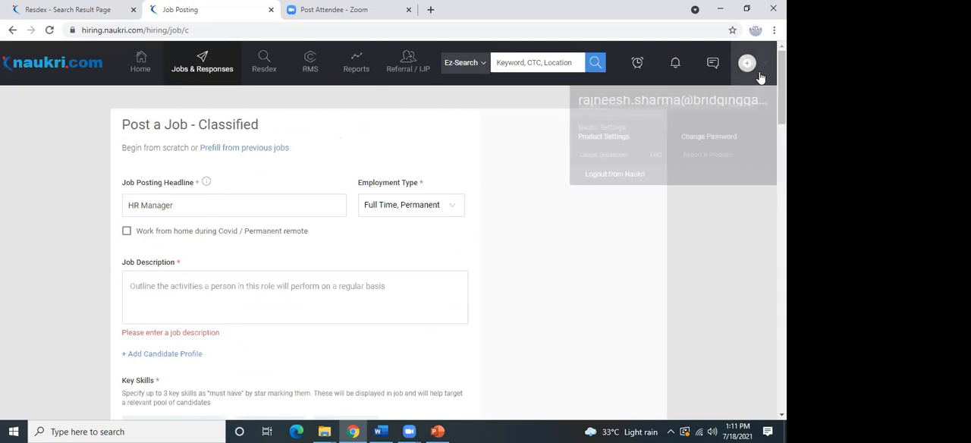
left_click(195, 85)
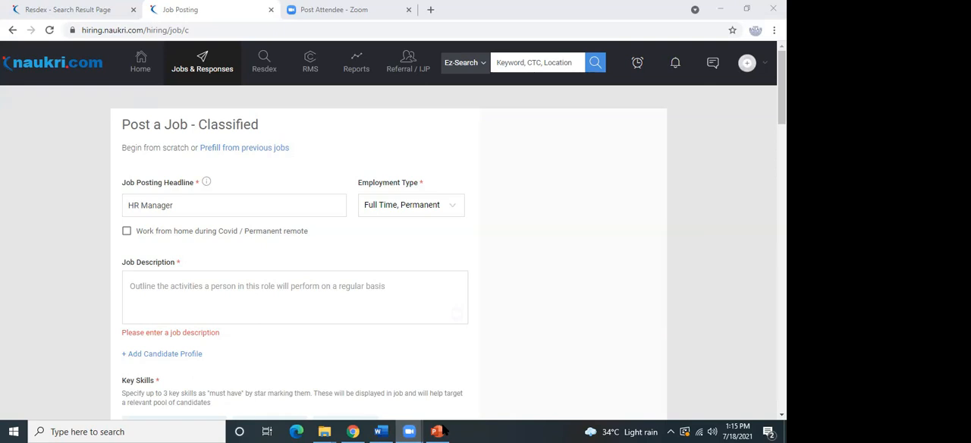
Bring up the HR trainer's résumé in Word, and switch to the webinar presentation in PowerPoint.
mouse_move(393, 431)
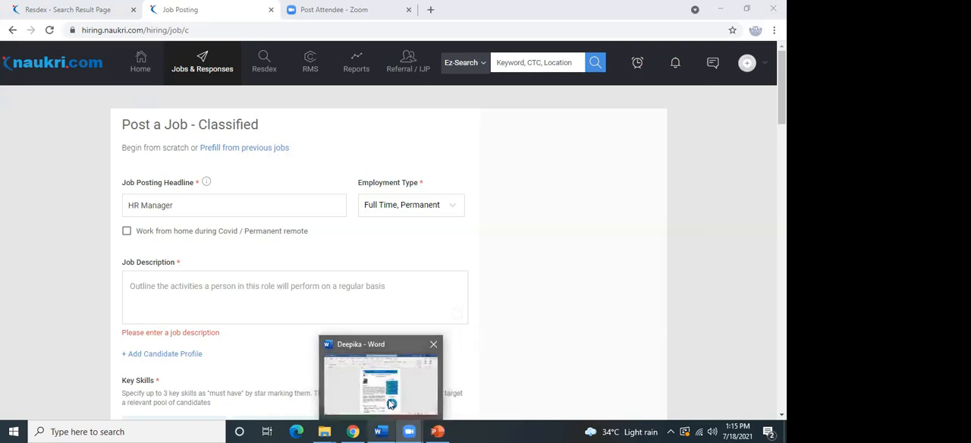
left_click(390, 403)
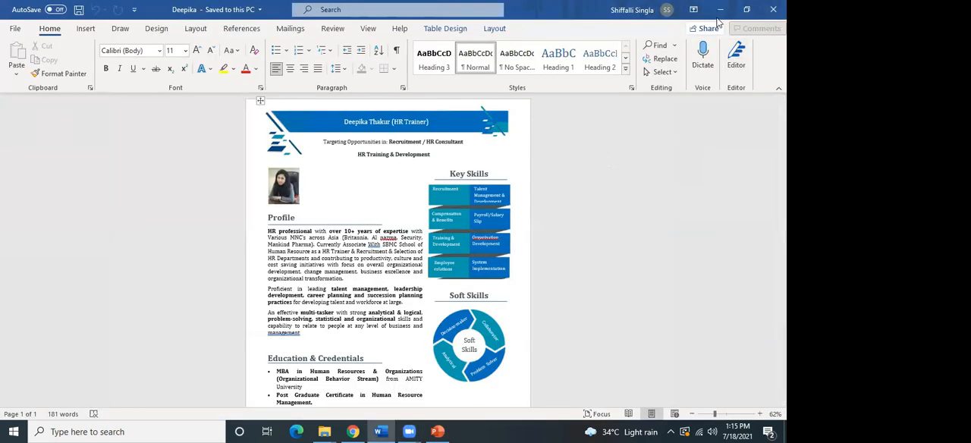
left_click(438, 431)
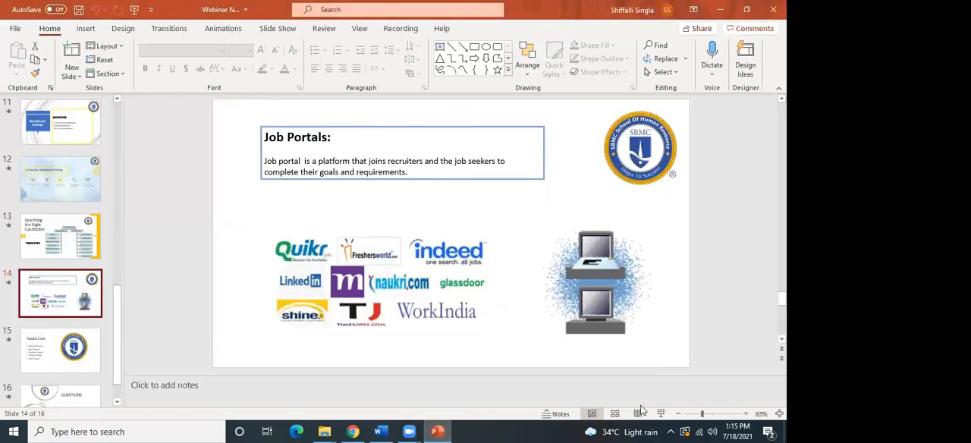